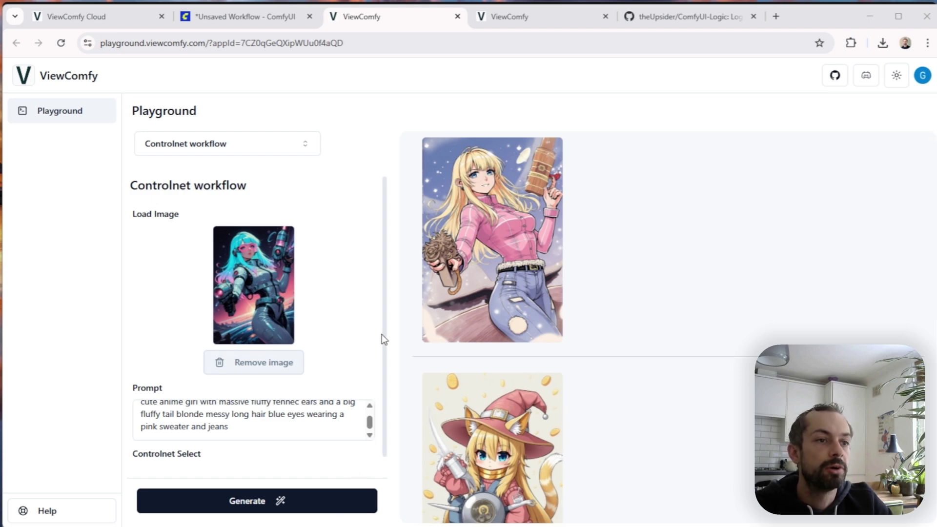
- Look through the app's Controlnet choices twice, leaving Canny selected
{"action": "scroll", "coordinate": [383, 244], "scroll_direction": "down", "scroll_amount": 2}
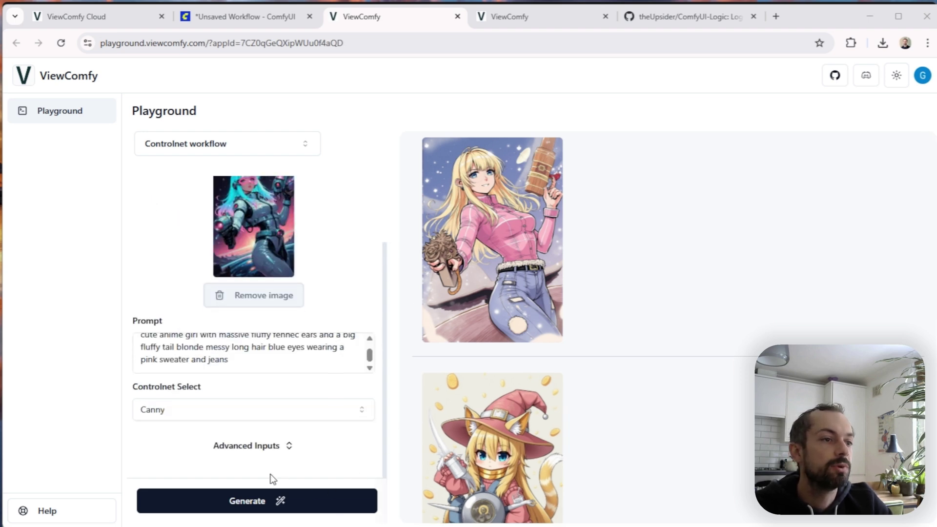
{"action": "left_click", "coordinate": [196, 412]}
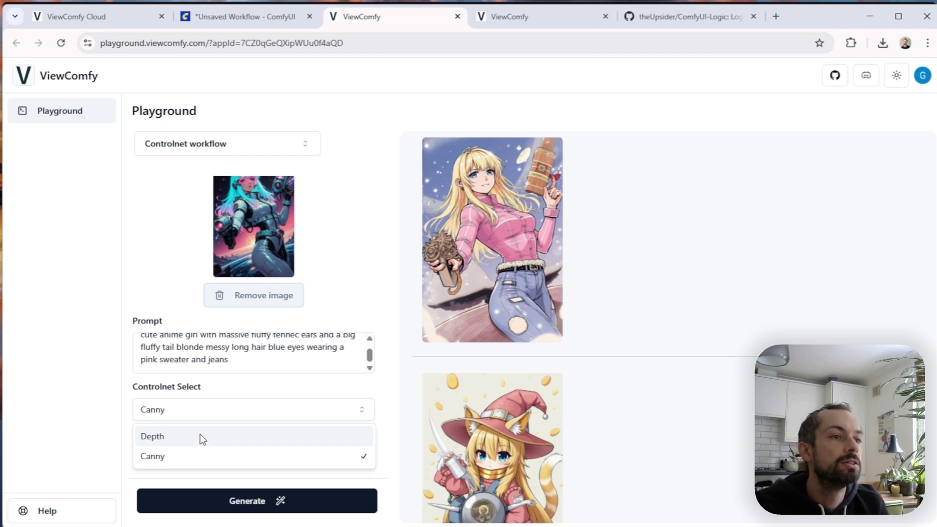
{"action": "left_click", "coordinate": [347, 324]}
{"action": "scroll", "coordinate": [355, 307], "scroll_direction": "up", "scroll_amount": 2}
{"action": "left_click_drag", "start_coordinate": [133, 191], "coordinate": [220, 189]}
{"action": "scroll", "coordinate": [414, 330], "scroll_direction": "down", "scroll_amount": 2}
{"action": "scroll", "coordinate": [176, 424], "scroll_direction": "down", "scroll_amount": 1}
{"action": "left_click", "coordinate": [176, 424]}
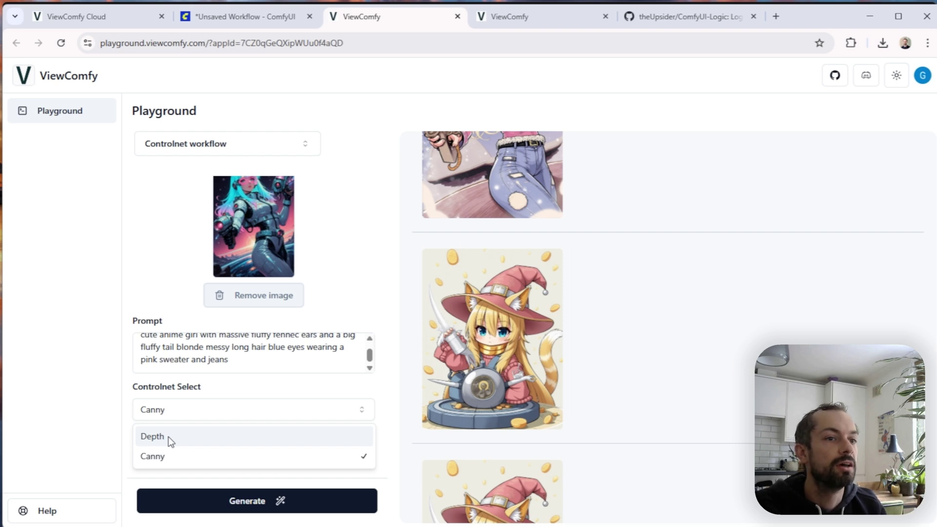
{"action": "left_click", "coordinate": [355, 303]}
{"action": "scroll", "coordinate": [361, 293], "scroll_direction": "up", "scroll_amount": 2}
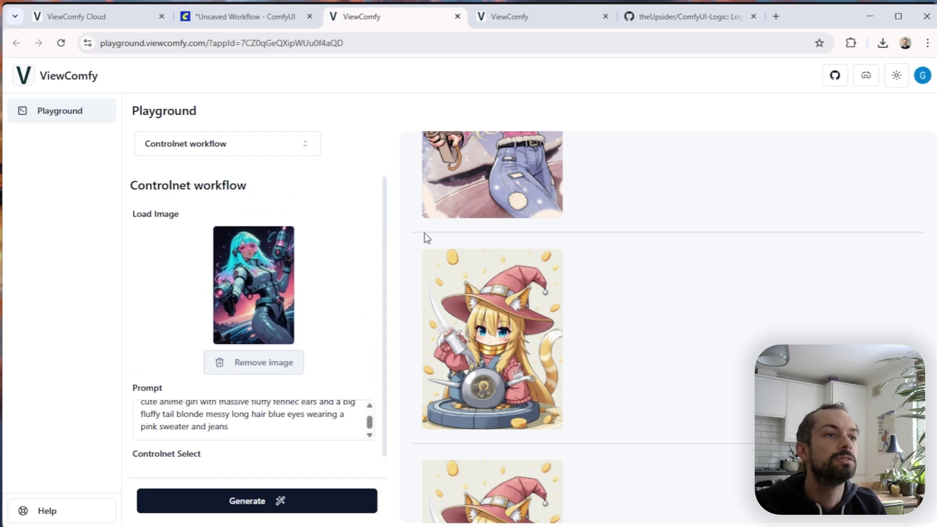
{"action": "scroll", "coordinate": [427, 238], "scroll_direction": "up", "scroll_amount": 2}
- In ComfyUI, pan around the depth workflow graph, including the Depth Anything node
{"action": "left_click", "coordinate": [228, 11]}
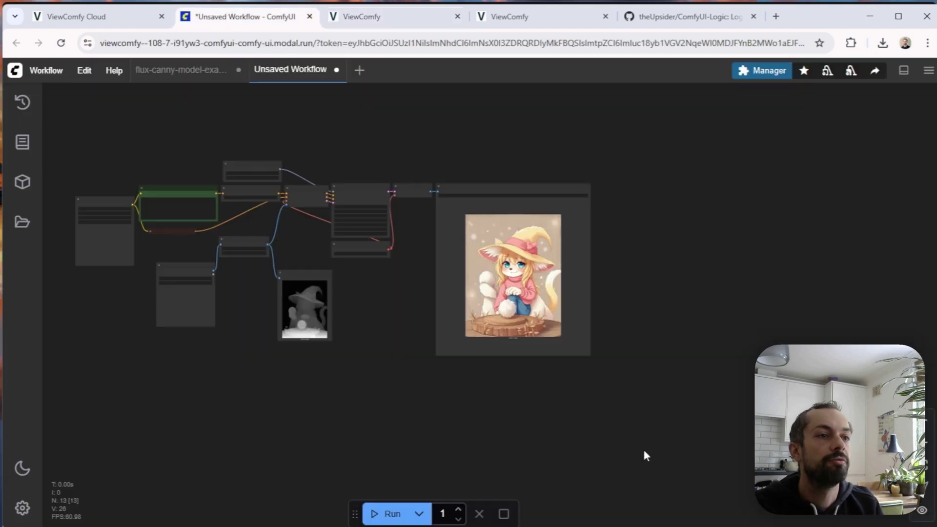
{"action": "left_click_drag", "start_coordinate": [423, 406], "coordinate": [502, 422]}
{"action": "scroll", "coordinate": [469, 400], "scroll_direction": "up", "scroll_amount": 3}
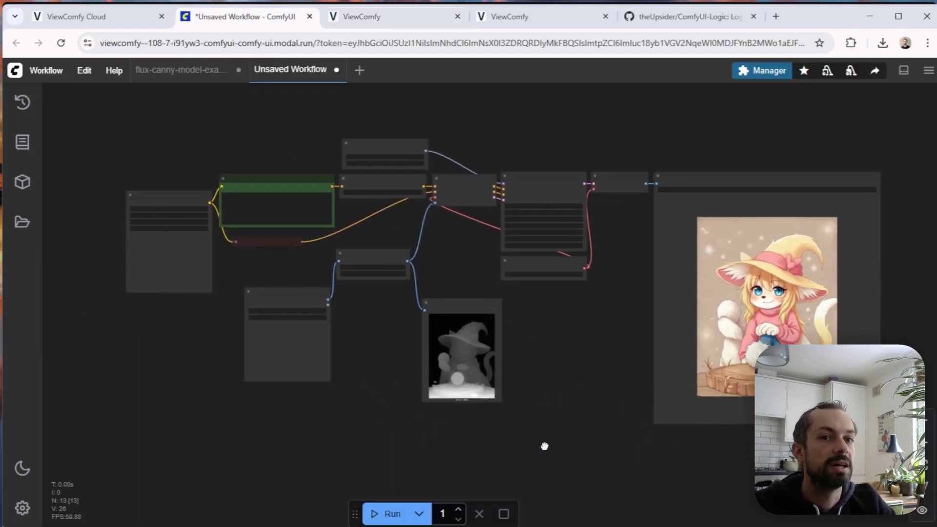
{"action": "scroll", "coordinate": [469, 432], "scroll_direction": "up", "scroll_amount": 5}
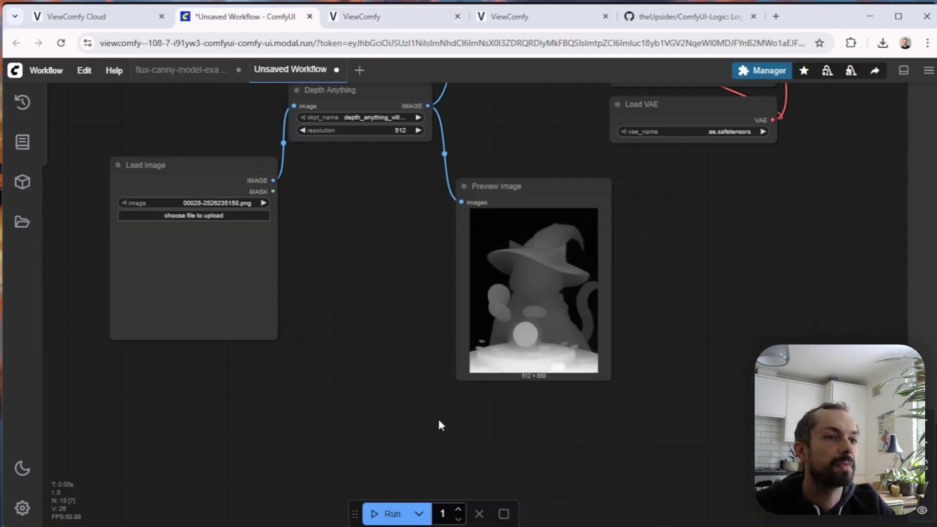
{"action": "left_click_drag", "start_coordinate": [439, 425], "coordinate": [390, 525]}
{"action": "left_click_drag", "start_coordinate": [329, 422], "coordinate": [394, 290]}
{"action": "left_click_drag", "start_coordinate": [382, 244], "coordinate": [402, 249]}
{"action": "left_click_drag", "start_coordinate": [540, 237], "coordinate": [481, 362]}
- Review the canny workflow's Load Diffusion Model, Load Image and Canny nodes, then view the ComfyUI-Logic repository
{"action": "left_click", "coordinate": [380, 152]}
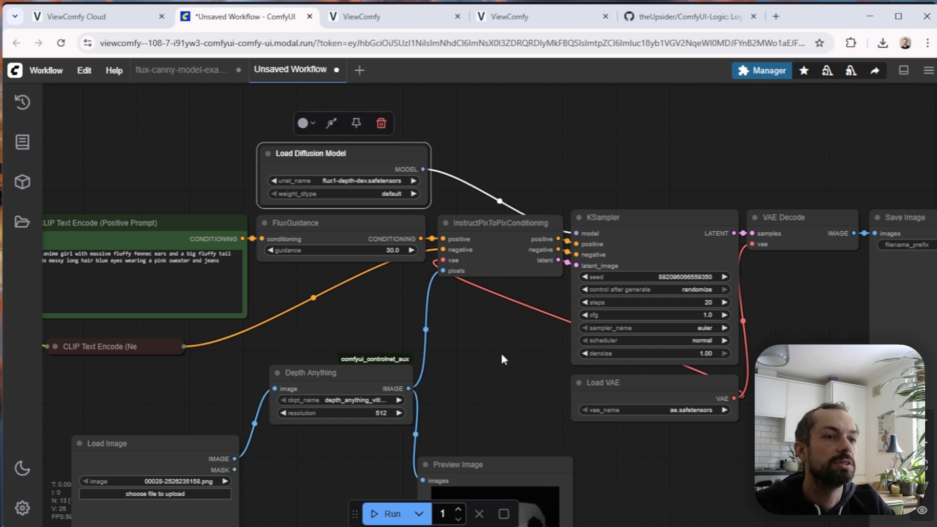
{"action": "left_click_drag", "start_coordinate": [504, 394], "coordinate": [537, 322]}
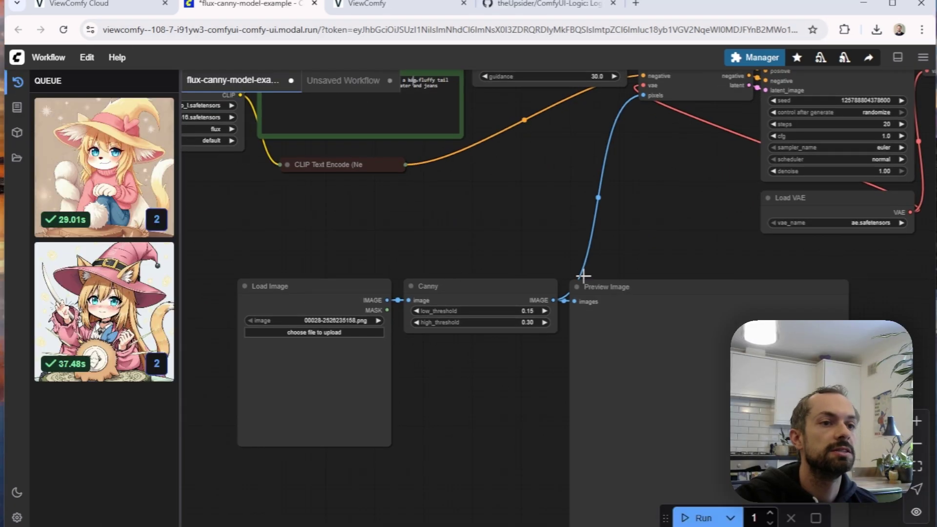
{"action": "left_click_drag", "start_coordinate": [613, 203], "coordinate": [451, 383]}
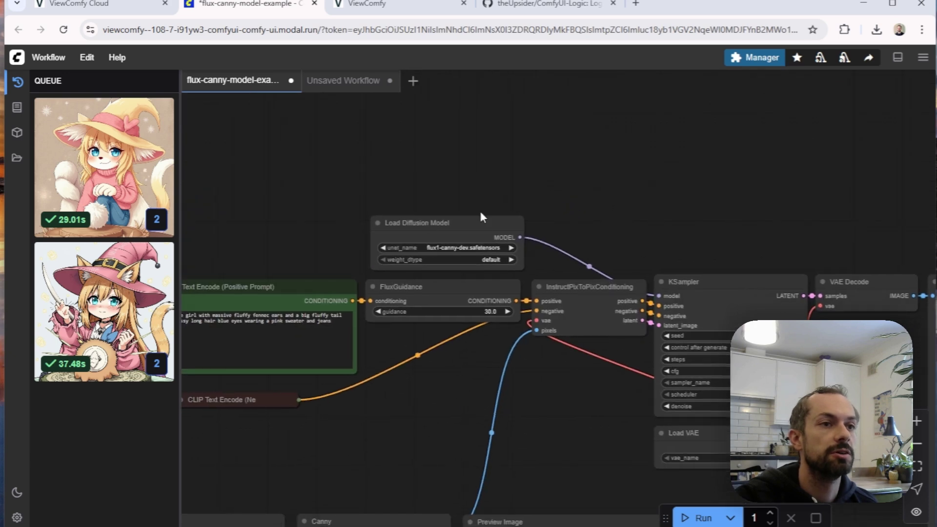
{"action": "left_click_drag", "start_coordinate": [438, 433], "coordinate": [498, 264]}
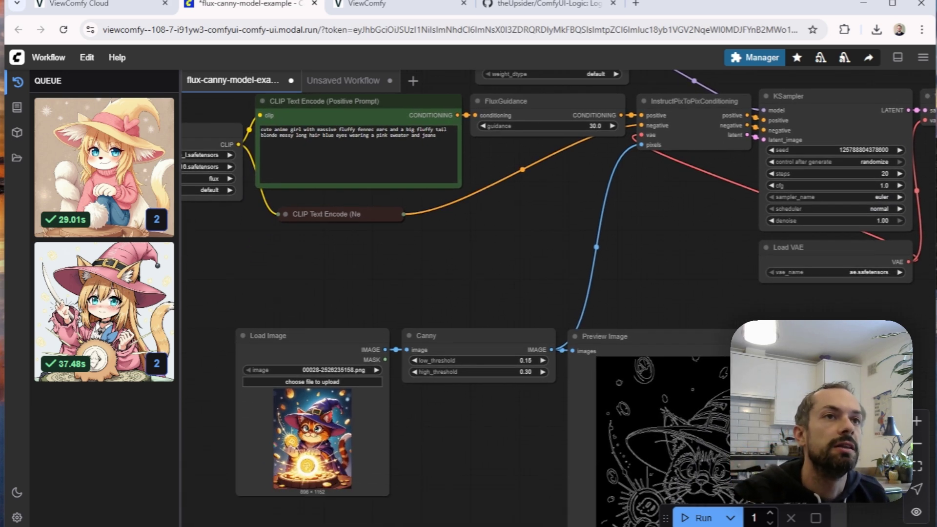
{"action": "left_click", "coordinate": [563, 10]}
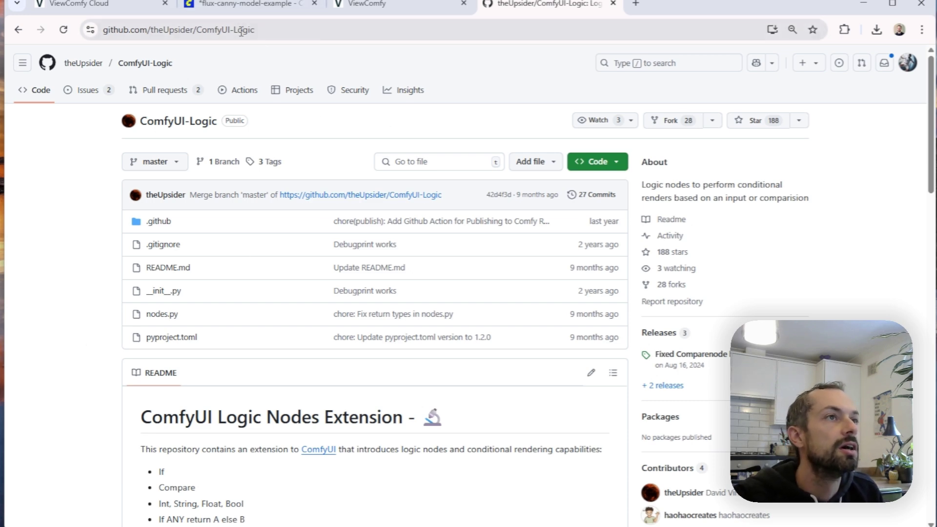
- In the canny workflow, add a Depth Anything node below the Canny node
{"action": "left_click", "coordinate": [244, 5]}
{"action": "scroll", "coordinate": [555, 372], "scroll_direction": "down", "scroll_amount": 1}
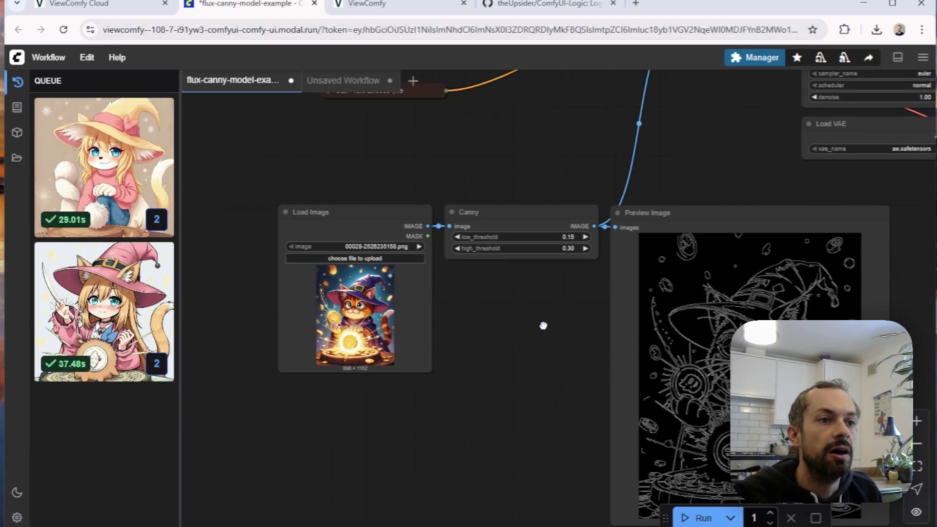
{"action": "scroll", "coordinate": [486, 241], "scroll_direction": "down", "scroll_amount": 3}
{"action": "left_click_drag", "start_coordinate": [486, 243], "coordinate": [401, 241]}
{"action": "scroll", "coordinate": [402, 241], "scroll_direction": "down", "scroll_amount": 1}
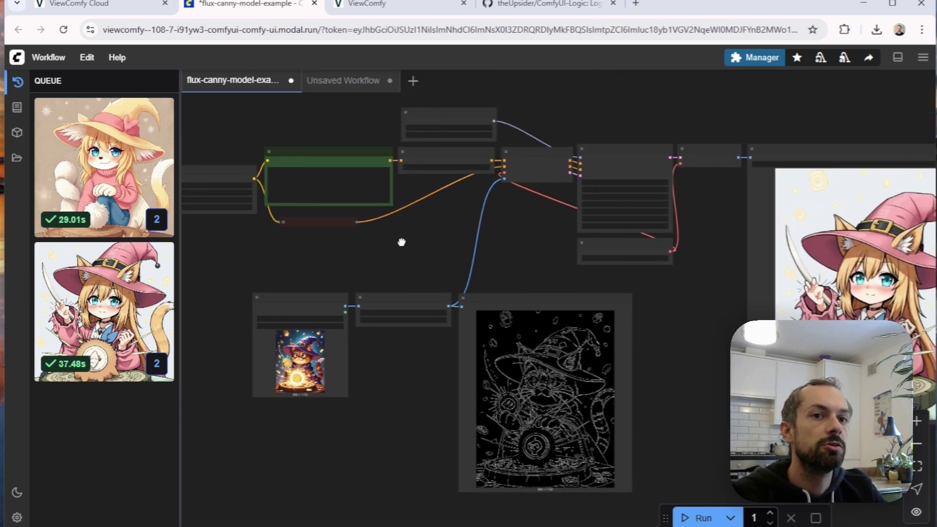
{"action": "scroll", "coordinate": [401, 233], "scroll_direction": "up", "scroll_amount": 4}
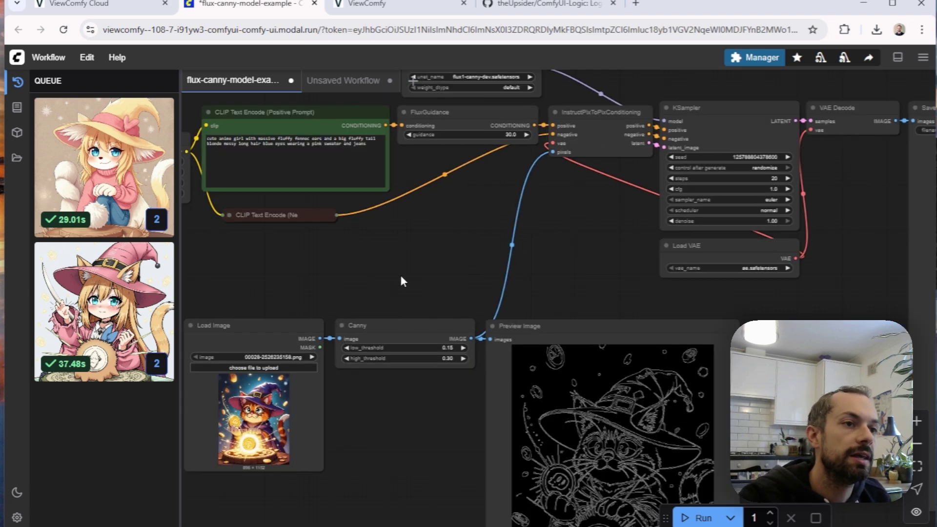
{"action": "double_click", "coordinate": [390, 410]}
{"action": "type", "text": "dep"}
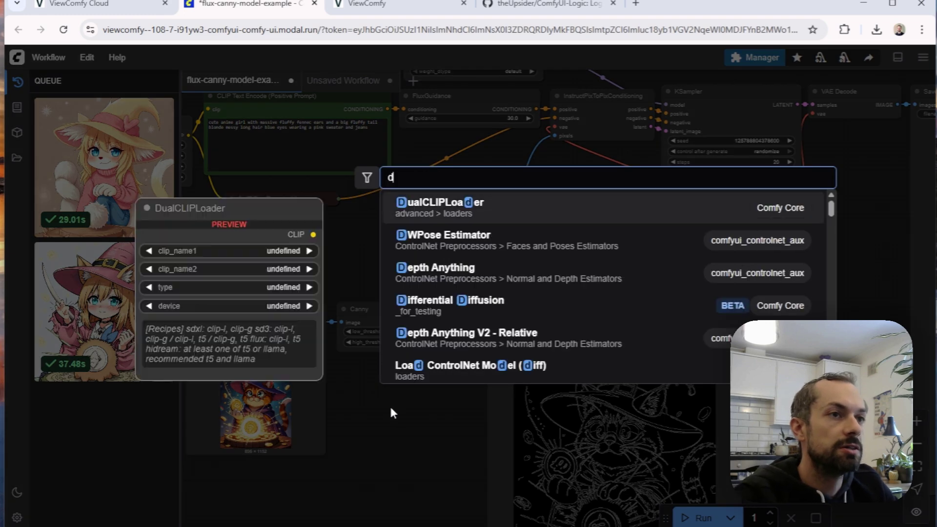
{"action": "left_click", "coordinate": [507, 215]}
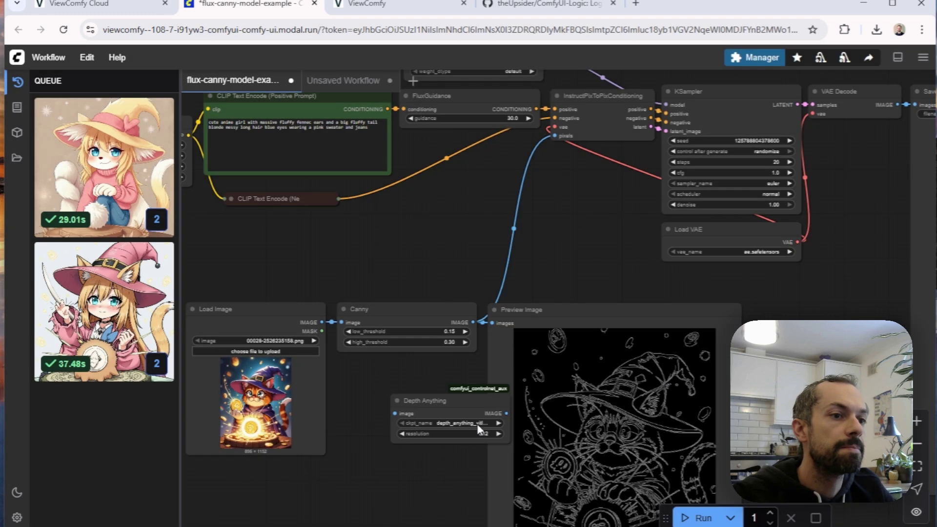
{"action": "left_click_drag", "start_coordinate": [484, 402], "coordinate": [439, 378]}
- Rearrange the Load Diffusion Model, Load Image, Canny and Depth Anything nodes into a tidy layout
{"action": "scroll", "coordinate": [527, 341], "scroll_direction": "up", "scroll_amount": 5}
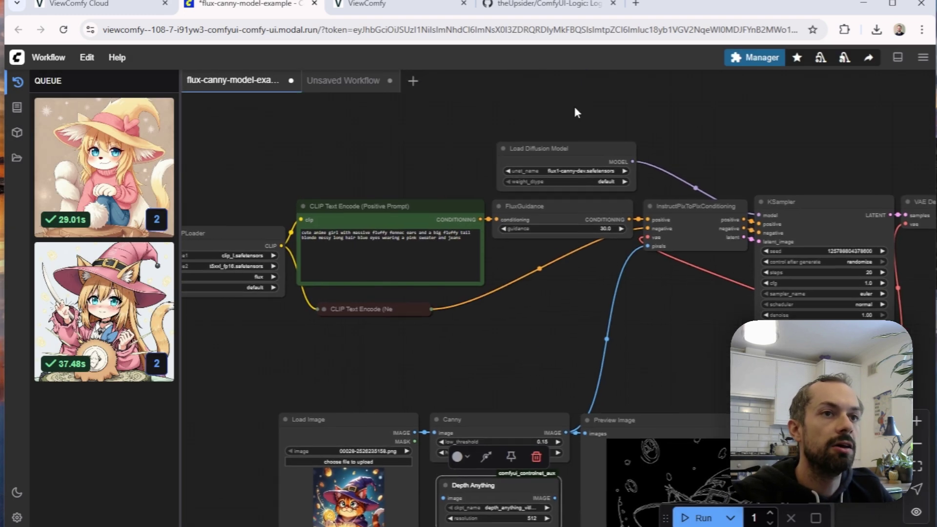
{"action": "left_click_drag", "start_coordinate": [575, 154], "coordinate": [387, 339]}
{"action": "left_click_drag", "start_coordinate": [491, 380], "coordinate": [542, 268]}
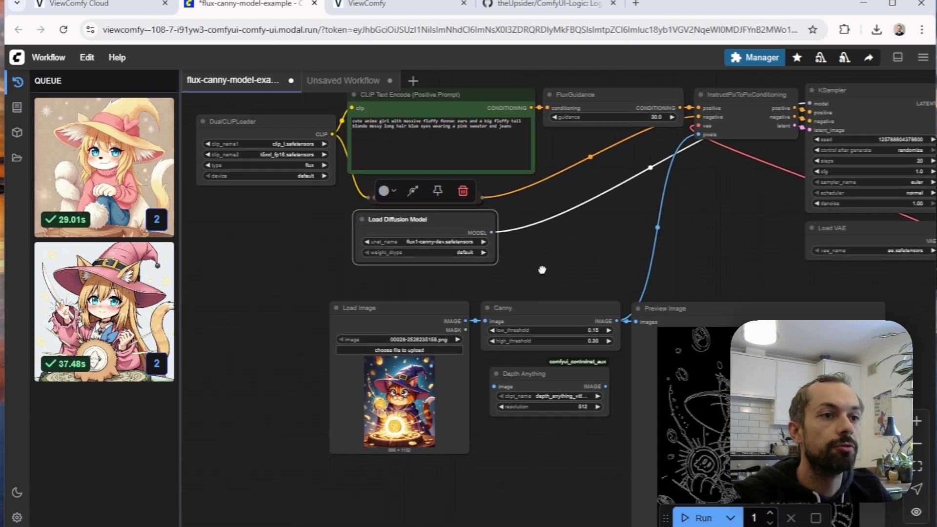
{"action": "scroll", "coordinate": [542, 371], "scroll_direction": "down", "scroll_amount": 5}
{"action": "left_click_drag", "start_coordinate": [450, 214], "coordinate": [315, 295]}
{"action": "left_click_drag", "start_coordinate": [564, 216], "coordinate": [435, 284]}
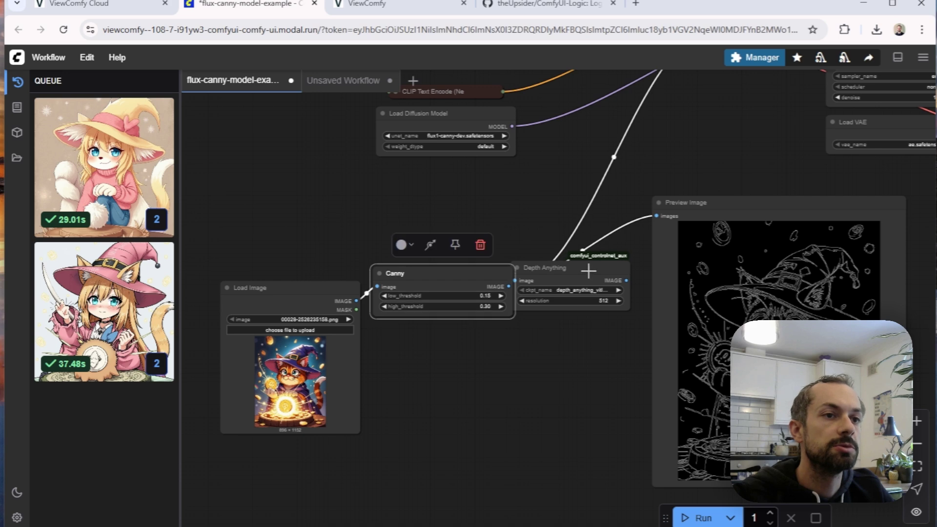
{"action": "left_click_drag", "start_coordinate": [590, 270], "coordinate": [454, 356]}
{"action": "scroll", "coordinate": [408, 257], "scroll_direction": "up", "scroll_amount": 3}
- Add a second Load Diffusion Model node set to flux1-depth-dev.safetensors
{"action": "double_click", "coordinate": [408, 258]}
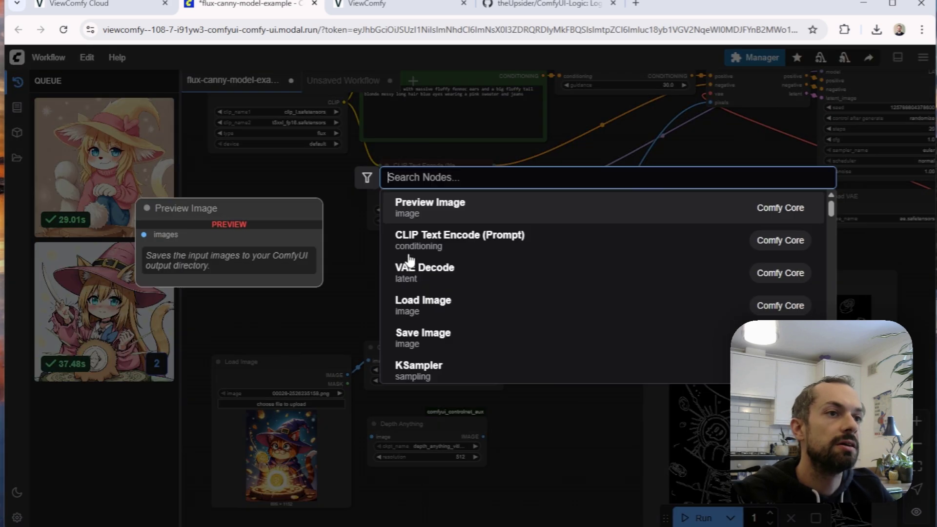
{"action": "type", "text": "load di"}
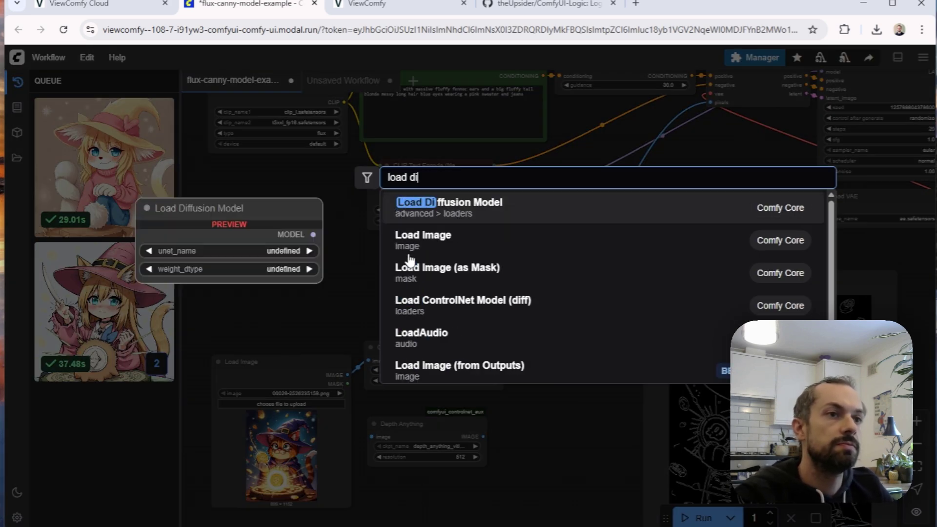
{"action": "key", "text": "Return"}
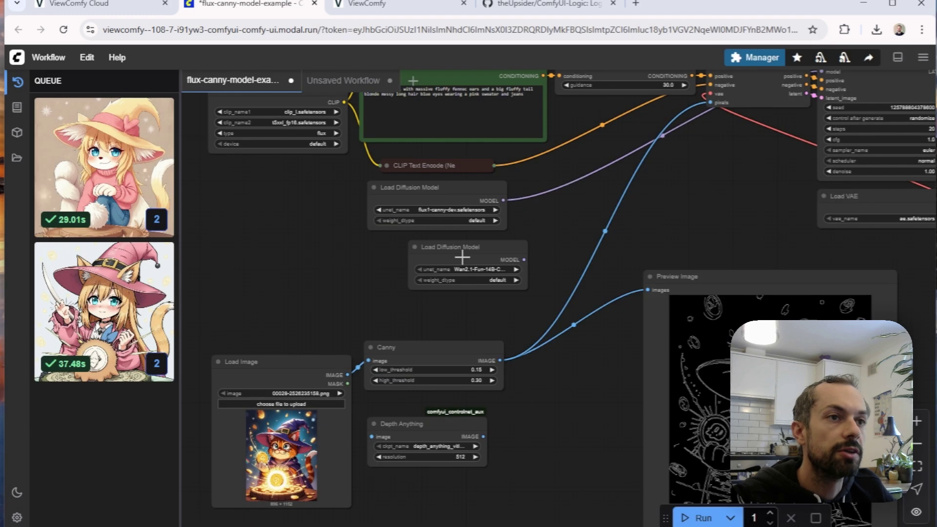
{"action": "left_click_drag", "start_coordinate": [462, 257], "coordinate": [412, 256]}
{"action": "left_click", "coordinate": [448, 270]}
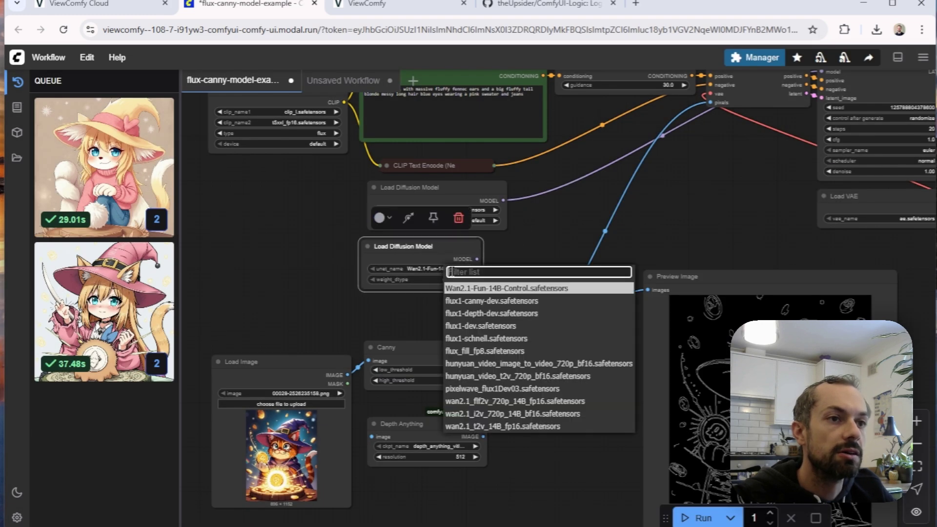
{"action": "left_click", "coordinate": [508, 313]}
{"action": "left_click_drag", "start_coordinate": [477, 286], "coordinate": [513, 290]}
{"action": "left_click_drag", "start_coordinate": [486, 246], "coordinate": [479, 253]}
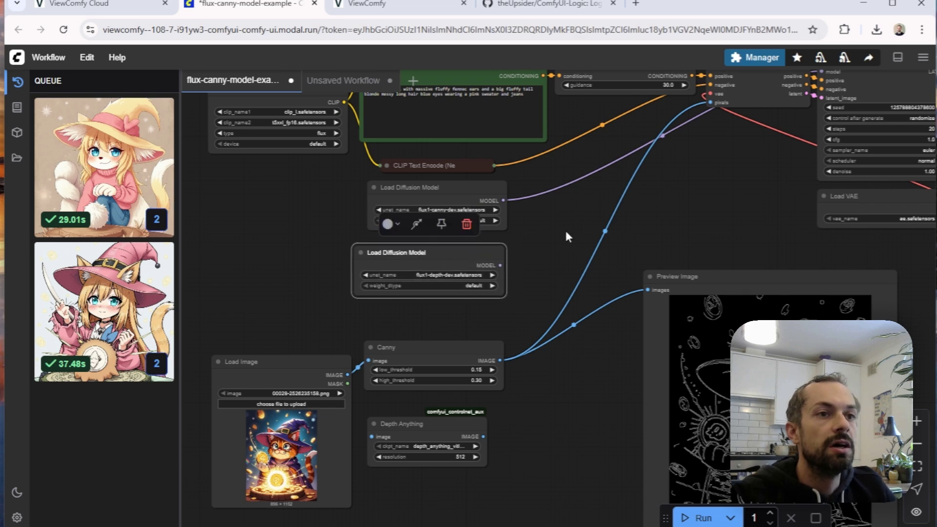
- Add two comfyui-logic If nodes to the workflow
{"action": "left_click_drag", "start_coordinate": [564, 228], "coordinate": [467, 270]}
{"action": "double_click", "coordinate": [468, 273]}
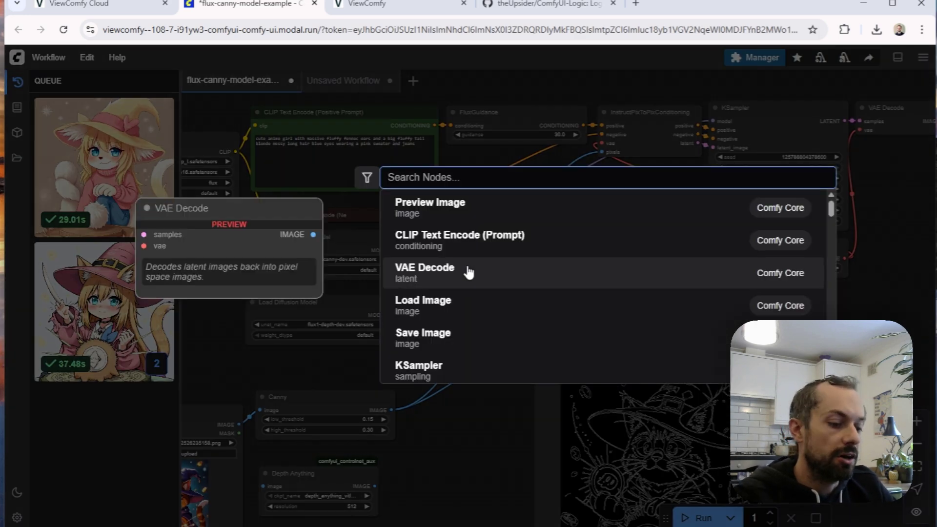
{"action": "type", "text": "if"}
{"action": "key", "text": "Return"}
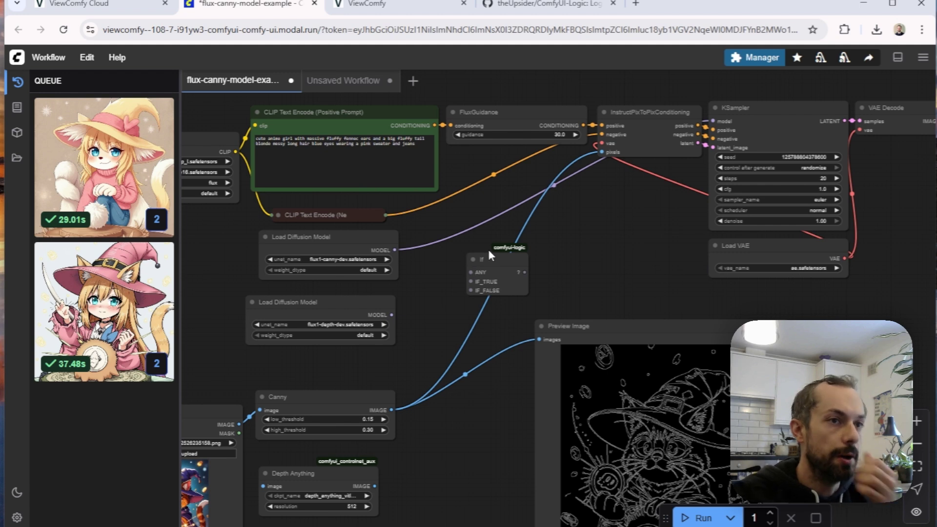
{"action": "left_click_drag", "start_coordinate": [491, 261], "coordinate": [479, 250]}
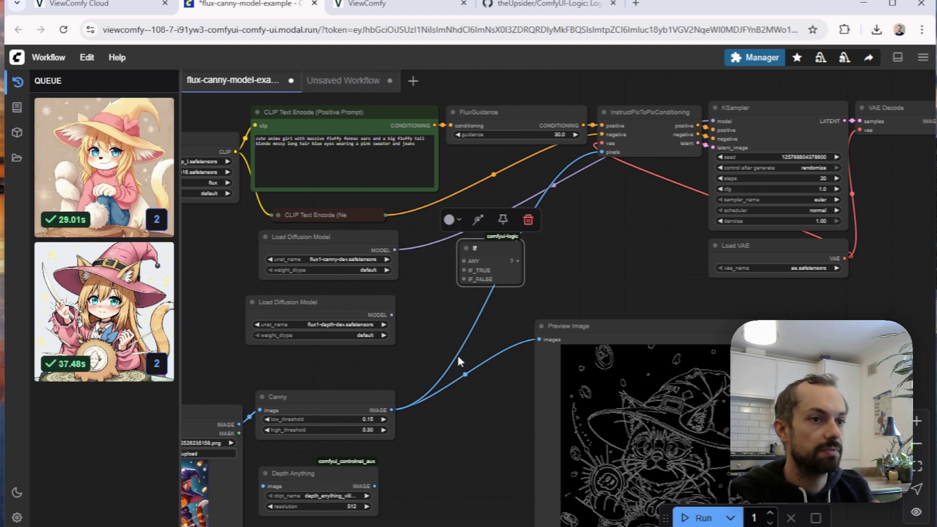
{"action": "double_click", "coordinate": [442, 389]}
{"action": "type", "text": "if"}
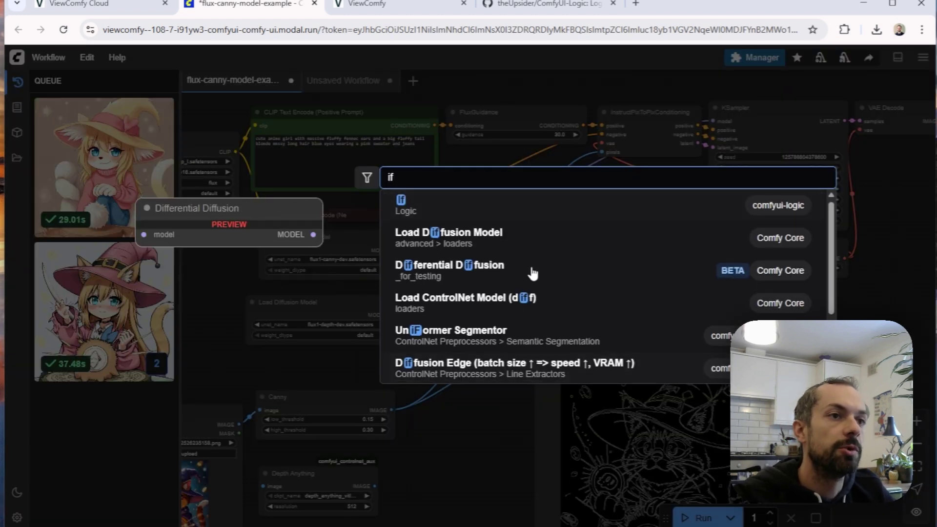
{"action": "left_click", "coordinate": [514, 210]}
- Connect the Load Image output to the Depth Anything node's image input
{"action": "left_click_drag", "start_coordinate": [441, 494], "coordinate": [469, 397]}
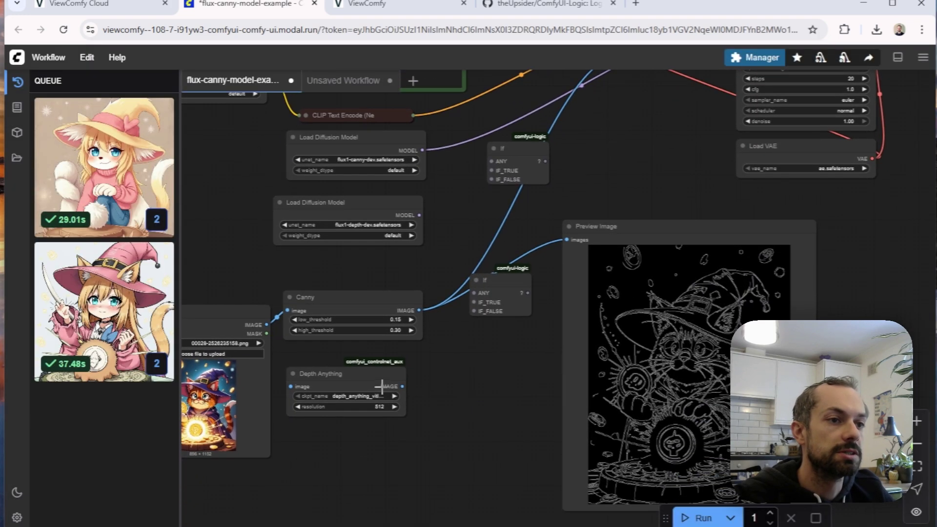
{"action": "left_click_drag", "start_coordinate": [394, 376], "coordinate": [411, 370]}
{"action": "left_click_drag", "start_coordinate": [266, 324], "coordinate": [305, 380]}
{"action": "left_click_drag", "start_coordinate": [510, 362], "coordinate": [490, 383]}
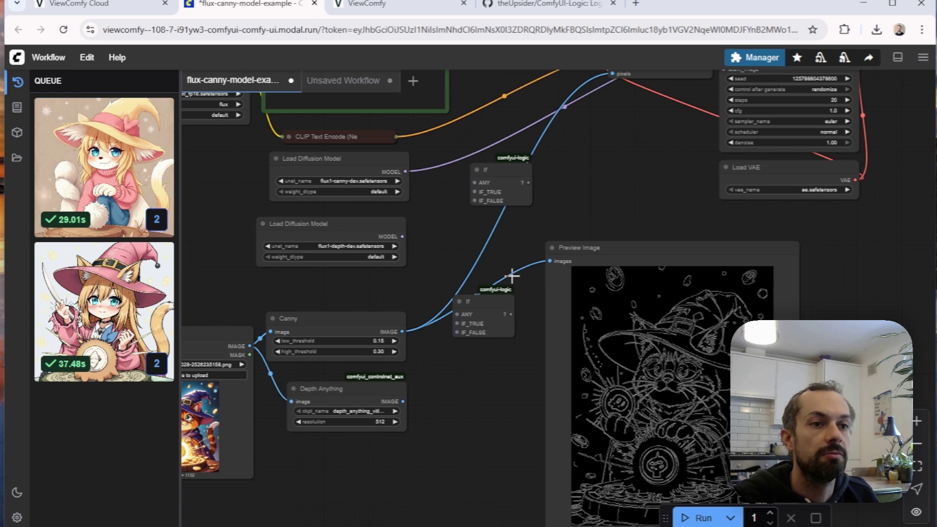
- Link the Canny image to the lower If's IF_TRUE and Depth Anything's image to IF_FALSE
{"action": "left_click_drag", "start_coordinate": [512, 276], "coordinate": [486, 293]}
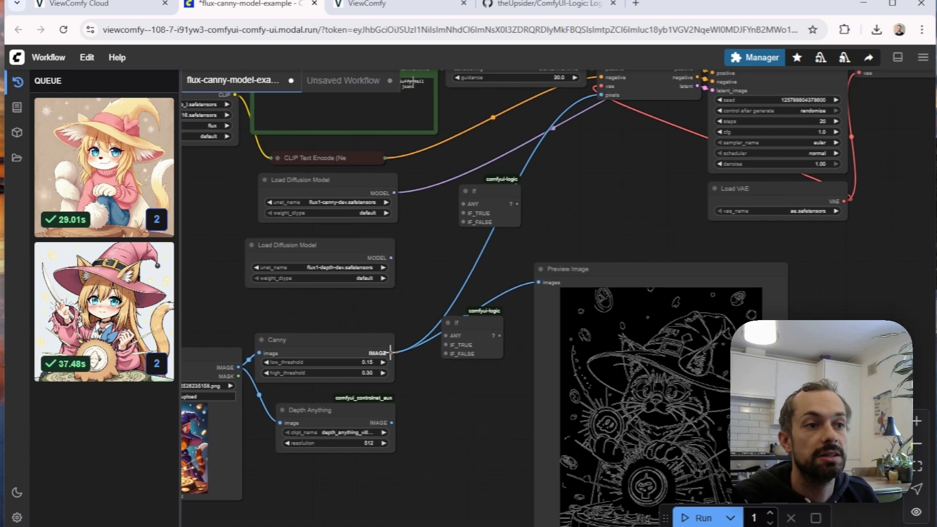
{"action": "left_click_drag", "start_coordinate": [390, 352], "coordinate": [446, 344]}
{"action": "left_click_drag", "start_coordinate": [500, 335], "coordinate": [601, 94]}
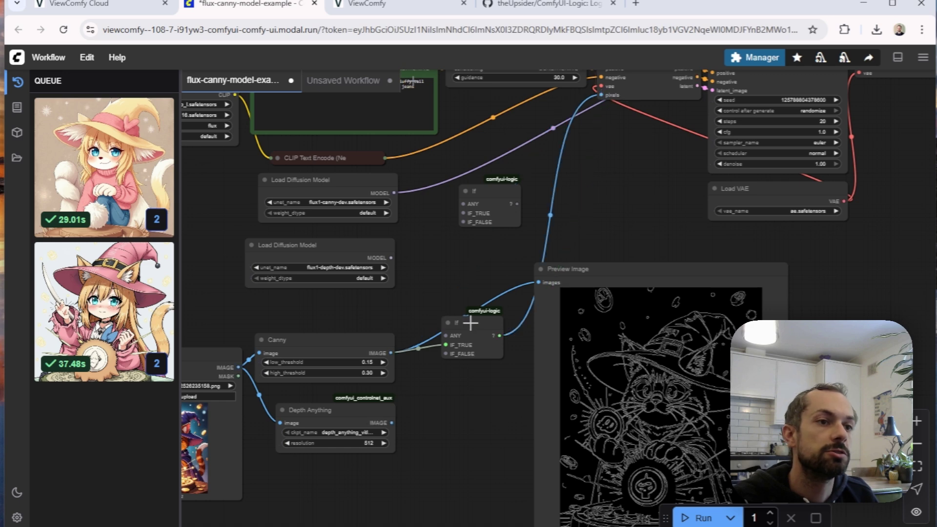
{"action": "left_click", "coordinate": [471, 323]}
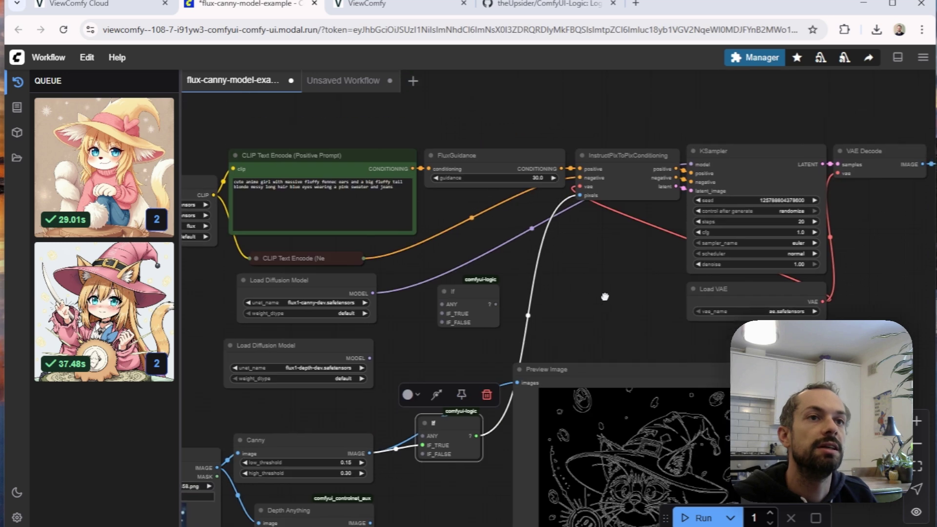
{"action": "left_click_drag", "start_coordinate": [637, 83], "coordinate": [616, 180]}
{"action": "scroll", "coordinate": [571, 301], "scroll_direction": "down", "scroll_amount": 3}
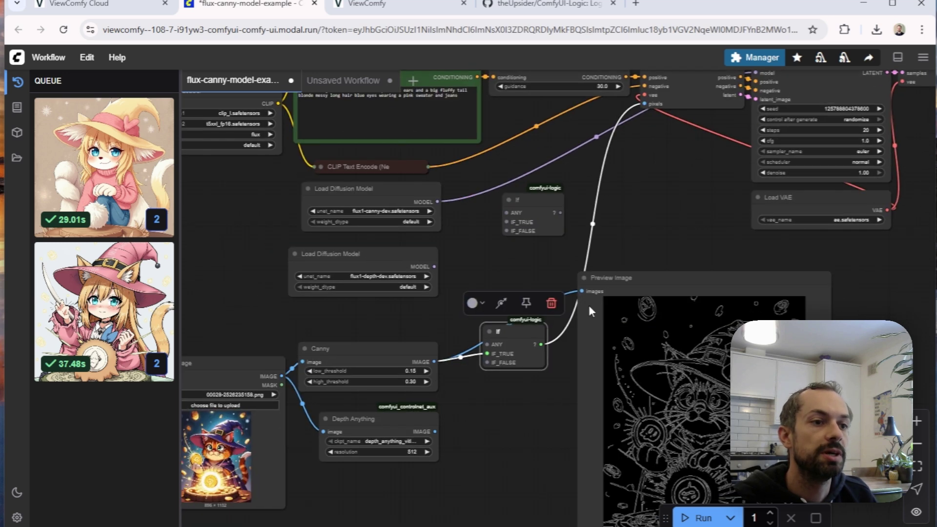
{"action": "left_click", "coordinate": [463, 443]}
{"action": "left_click_drag", "start_coordinate": [435, 431], "coordinate": [487, 363]}
- Link the canny model to the upper If's IF_TRUE and the depth model to IF_FALSE
{"action": "scroll", "coordinate": [478, 416], "scroll_direction": "left", "scroll_amount": 1}
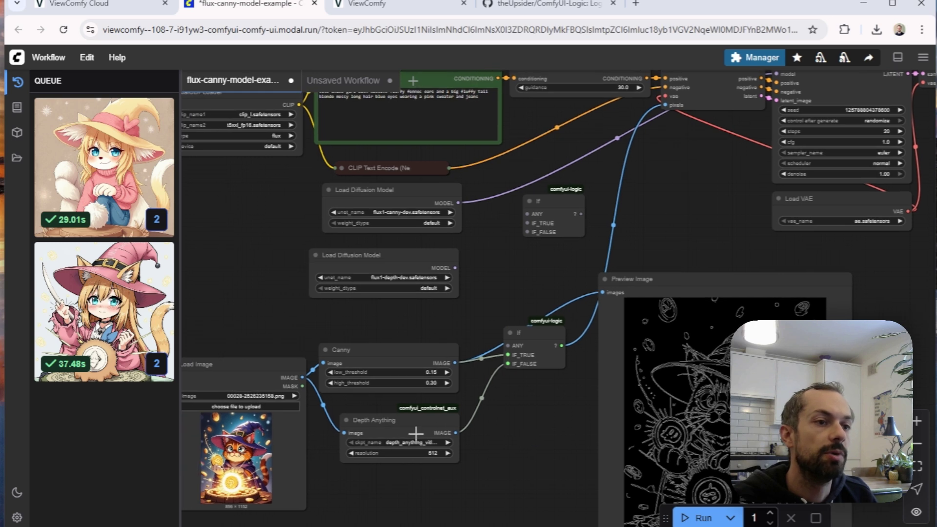
{"action": "scroll", "coordinate": [477, 276], "scroll_direction": "up", "scroll_amount": 1}
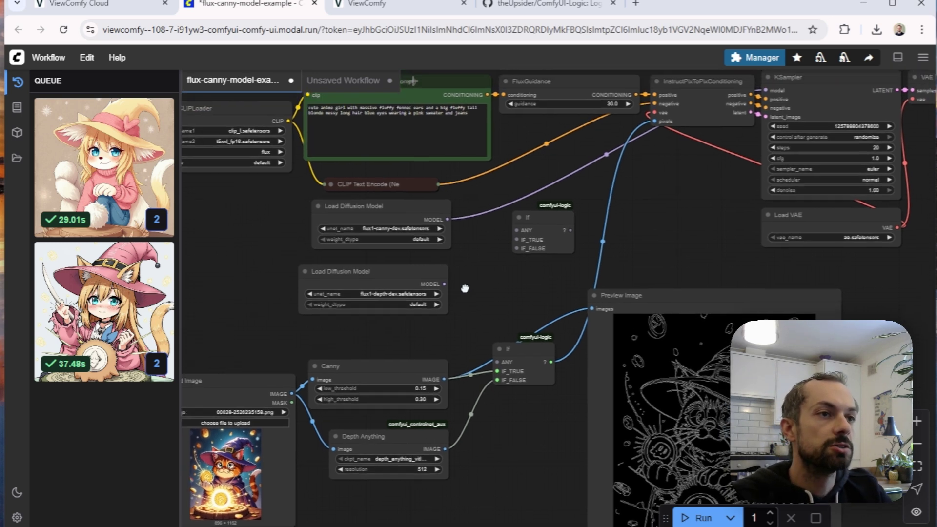
{"action": "left_click_drag", "start_coordinate": [448, 220], "coordinate": [517, 240]}
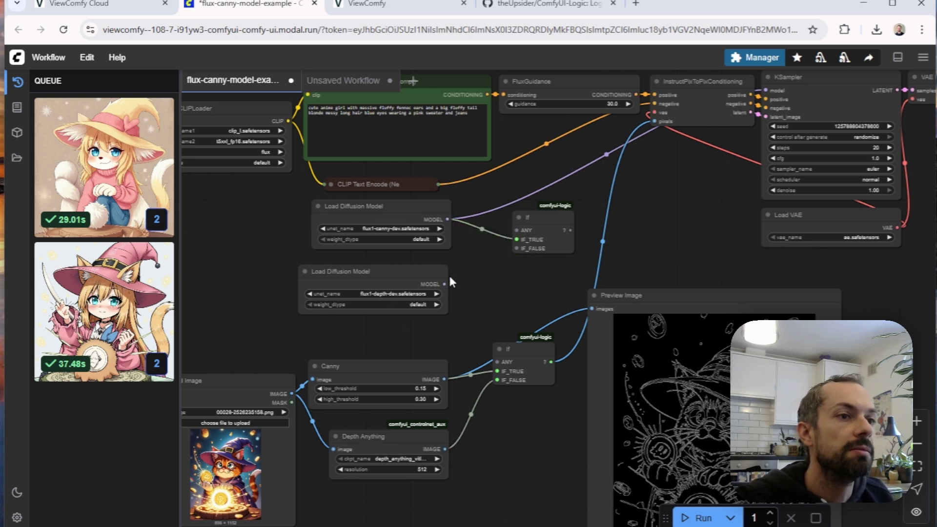
{"action": "left_click_drag", "start_coordinate": [444, 285], "coordinate": [517, 249]}
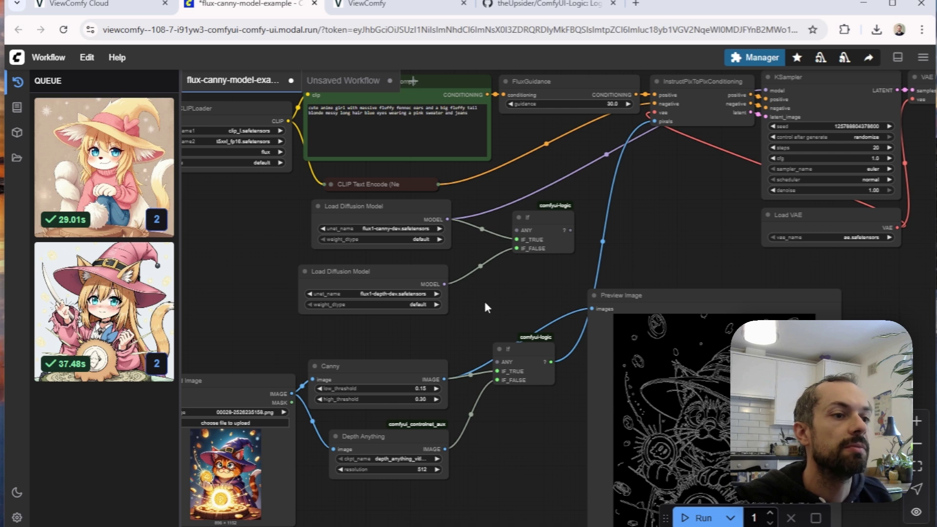
- Send the lower If node's output to the Preview Image node
{"action": "left_click_drag", "start_coordinate": [419, 435], "coordinate": [402, 426]}
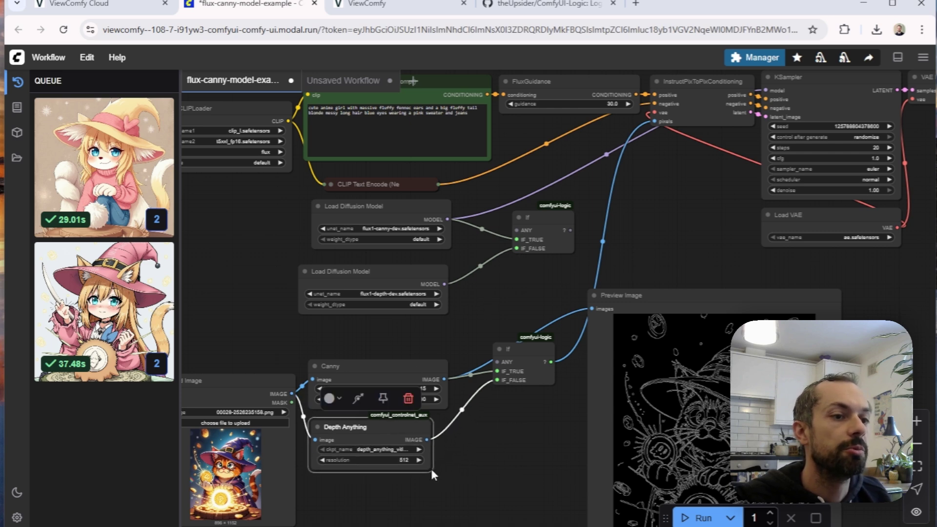
{"action": "left_click_drag", "start_coordinate": [592, 234], "coordinate": [660, 219]}
{"action": "left_click_drag", "start_coordinate": [585, 366], "coordinate": [697, 232]}
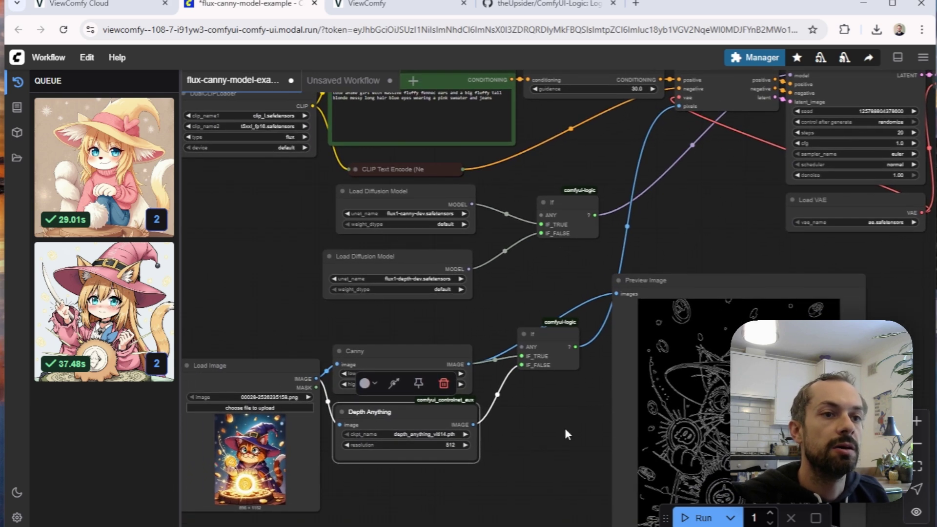
{"action": "left_click_drag", "start_coordinate": [575, 347], "coordinate": [616, 294]}
{"action": "scroll", "coordinate": [669, 176], "scroll_direction": "down", "scroll_amount": 3}
{"action": "left_click", "coordinate": [683, 201]}
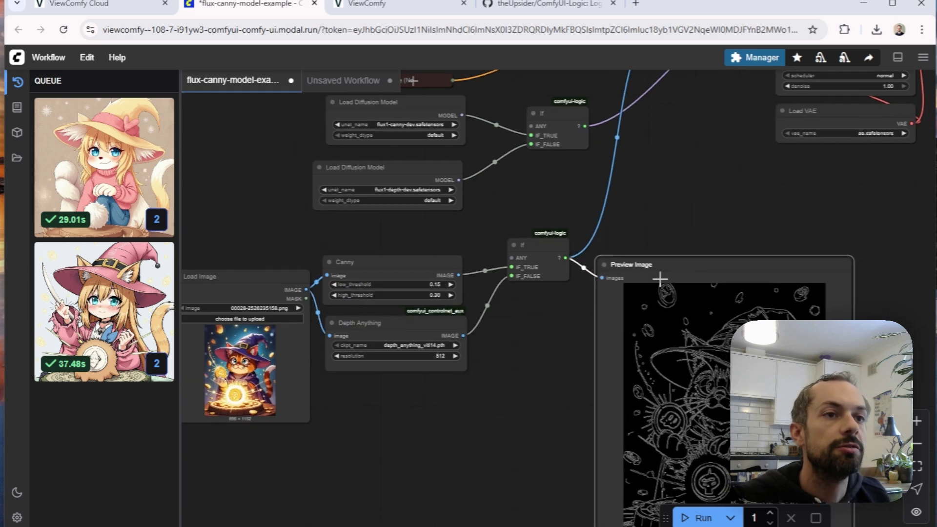
- Add a Compare node beside the model loaders
{"action": "left_click_drag", "start_coordinate": [376, 235], "coordinate": [599, 297]}
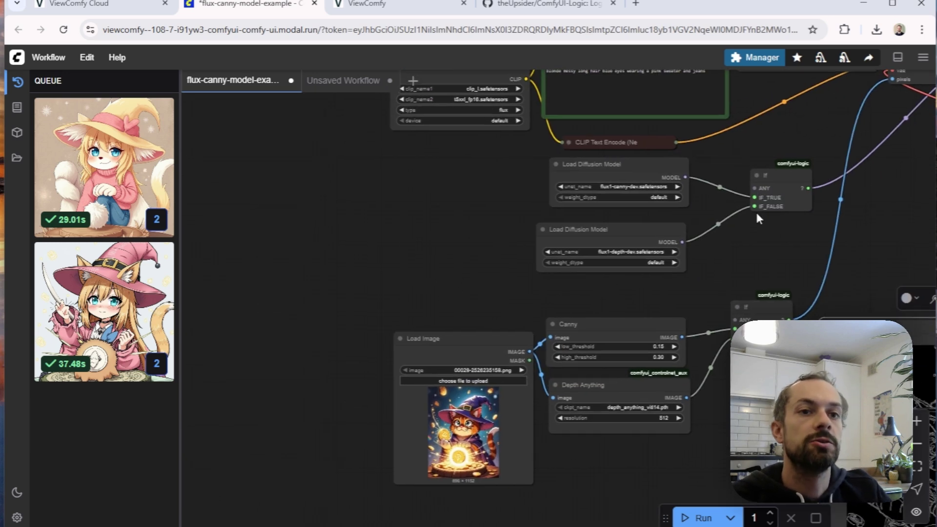
{"action": "left_click", "coordinate": [751, 275]}
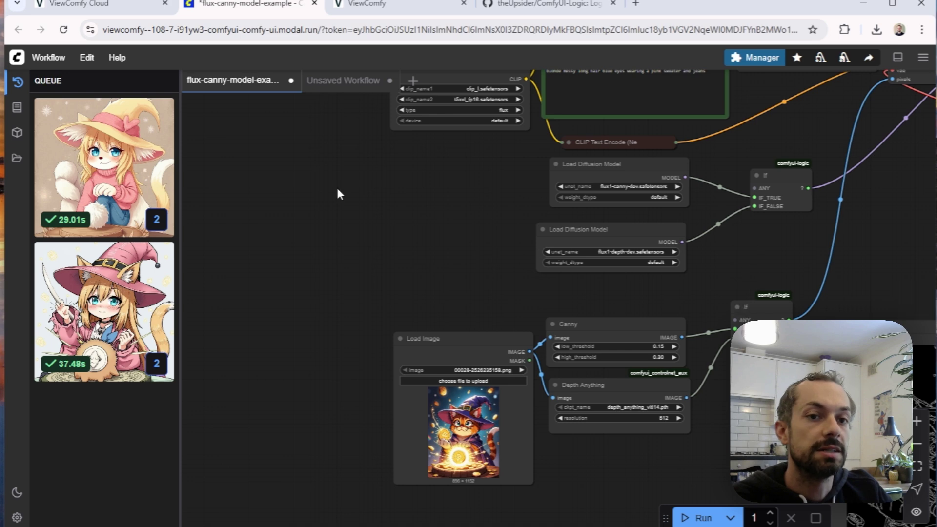
{"action": "double_click", "coordinate": [442, 218]}
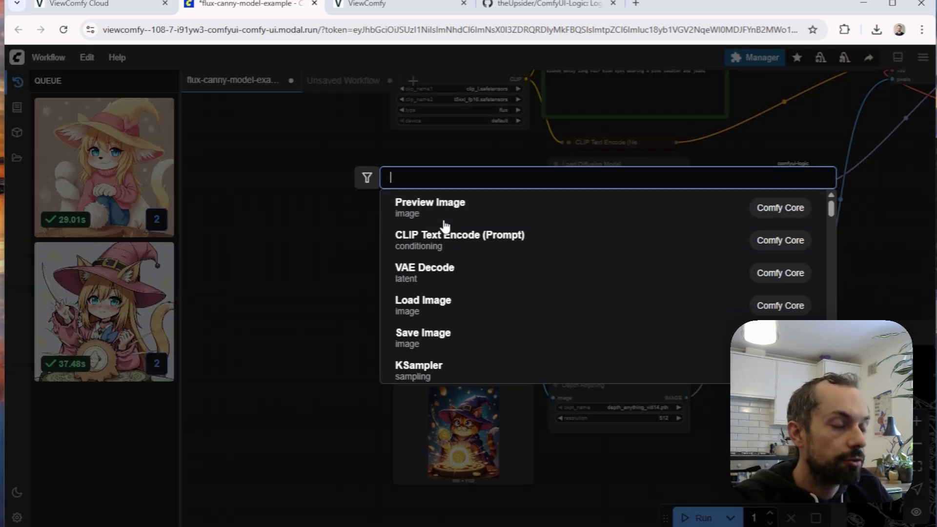
{"action": "type", "text": "con"}
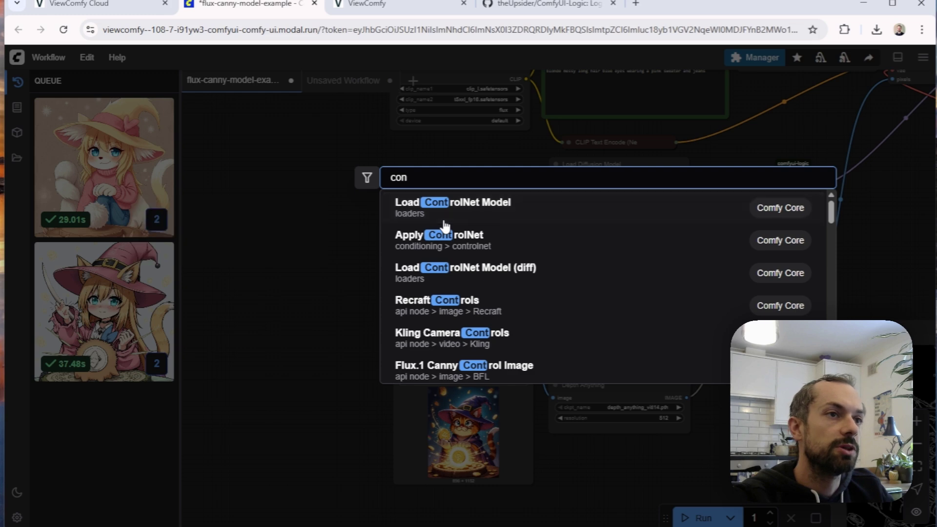
{"action": "key", "text": "BackSpace"}
{"action": "key", "text": "BackSpace"}
{"action": "key", "text": "BackSpace"}
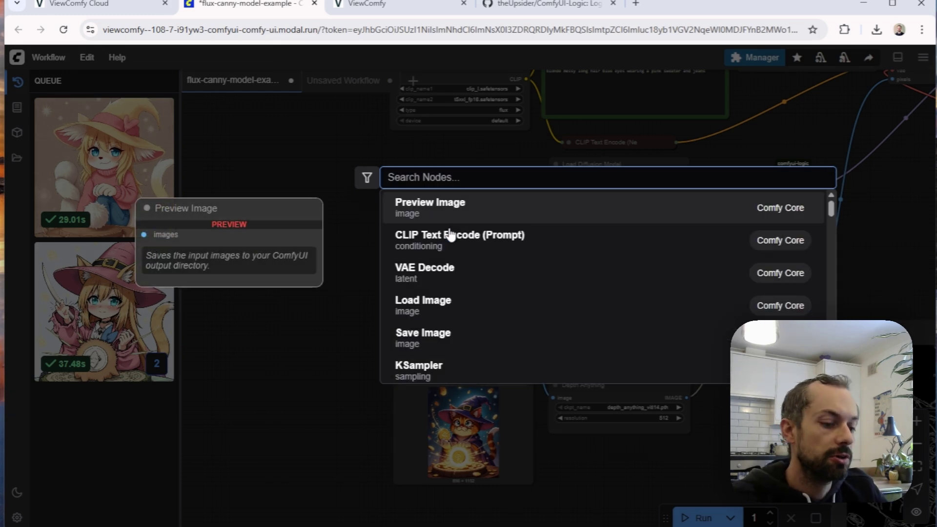
{"action": "type", "text": "con"}
{"action": "key", "text": "BackSpace"}
{"action": "type", "text": "mp"}
{"action": "key", "text": "Return"}
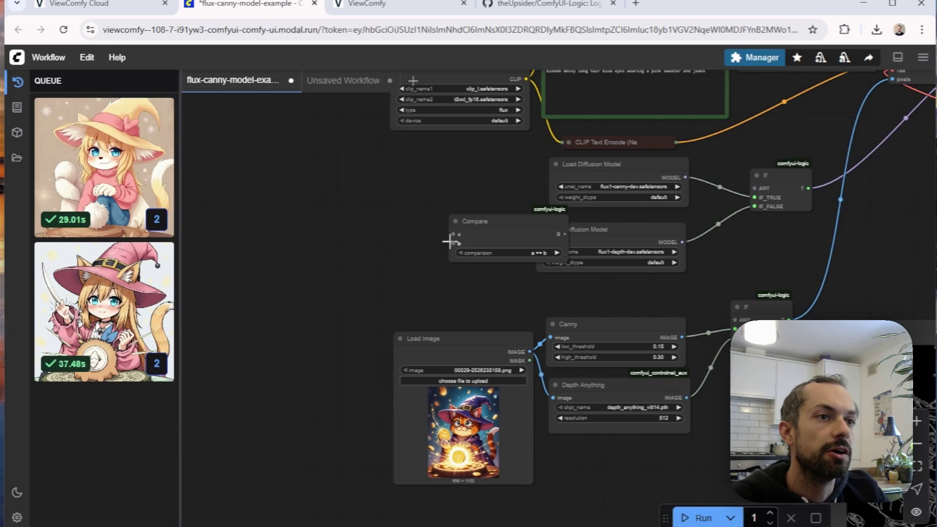
{"action": "left_click_drag", "start_coordinate": [488, 224], "coordinate": [429, 213]}
- Connect the Compare output to the ANY input of both If nodes
{"action": "left_click_drag", "start_coordinate": [540, 272], "coordinate": [417, 301]}
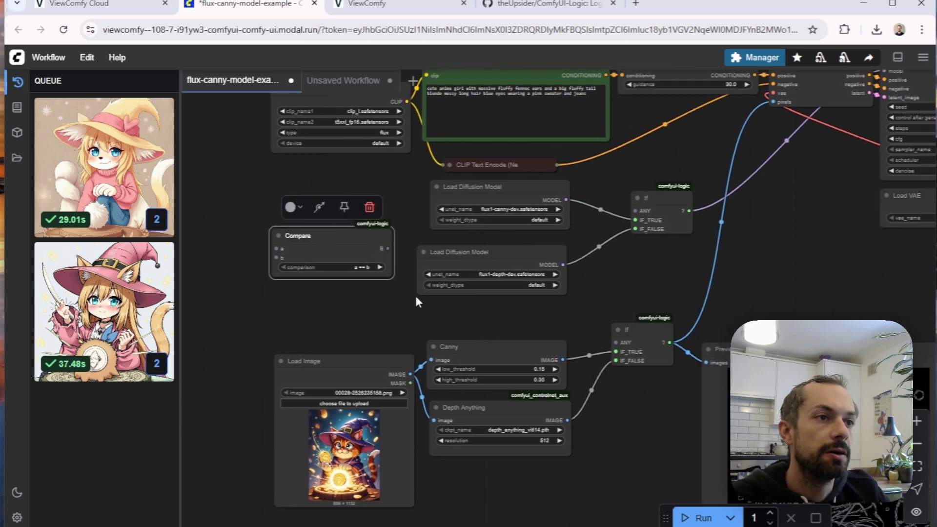
{"action": "left_click_drag", "start_coordinate": [385, 244], "coordinate": [635, 211]}
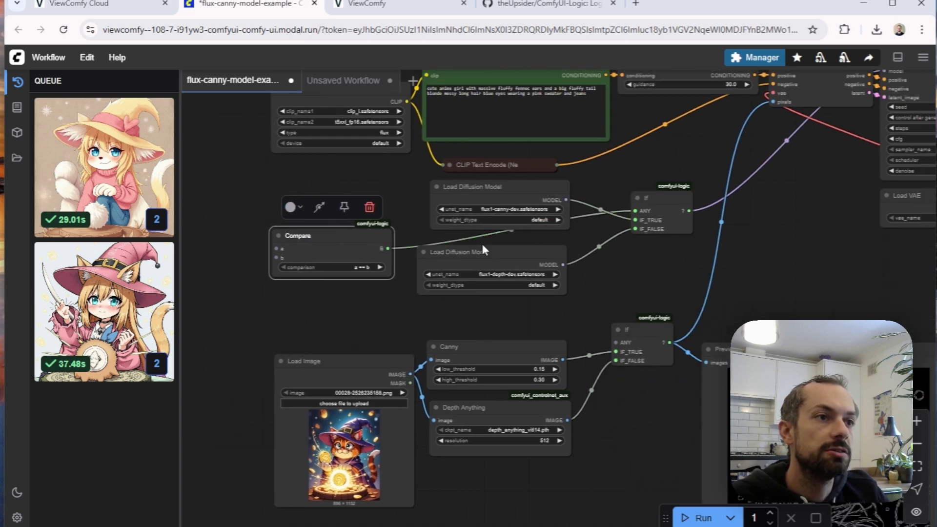
{"action": "left_click_drag", "start_coordinate": [389, 249], "coordinate": [616, 342]}
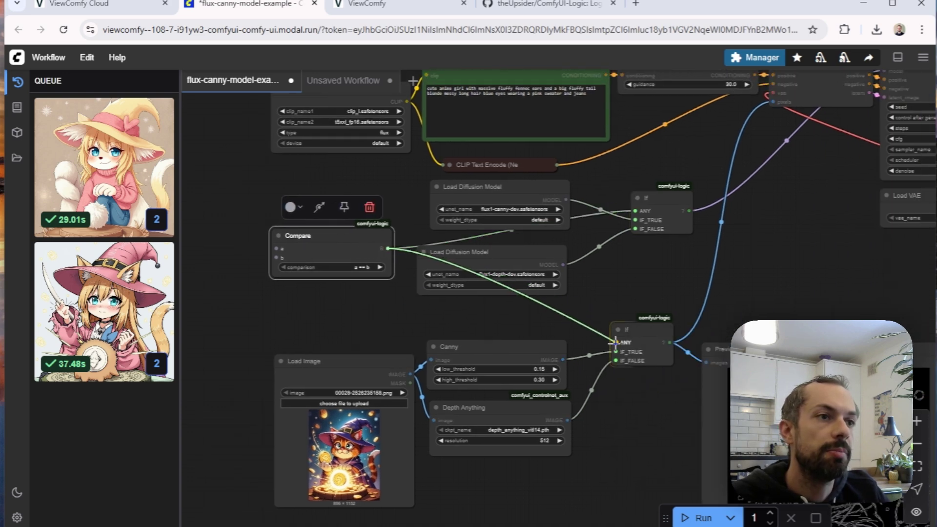
{"action": "left_click_drag", "start_coordinate": [362, 300], "coordinate": [472, 297]}
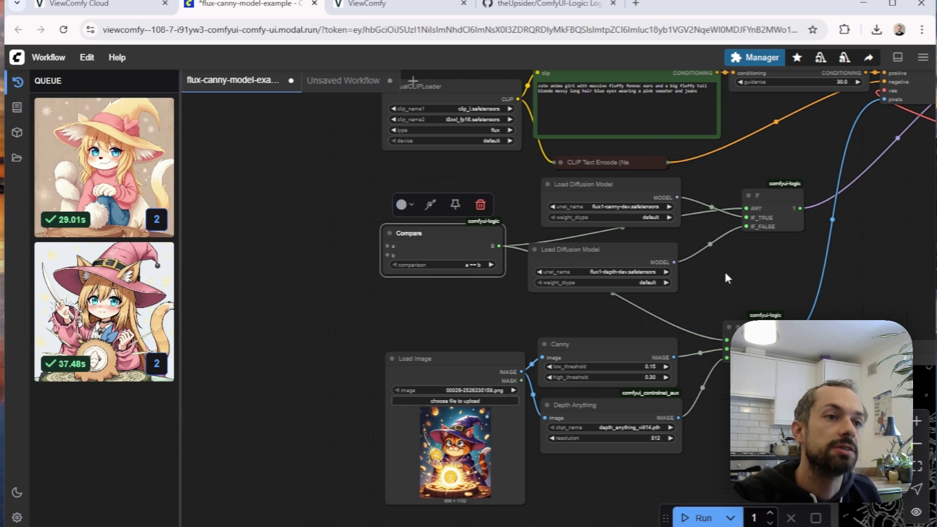
- Add two comfyui-logic String nodes left of Compare, linked to its a and b inputs
{"action": "double_click", "coordinate": [305, 229]}
{"action": "type", "text": "s"}
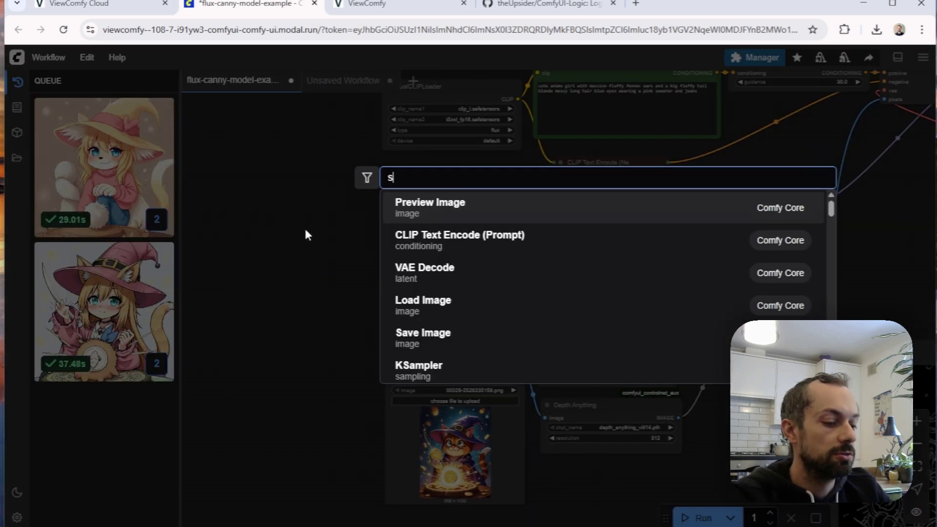
{"action": "type", "text": "trin"}
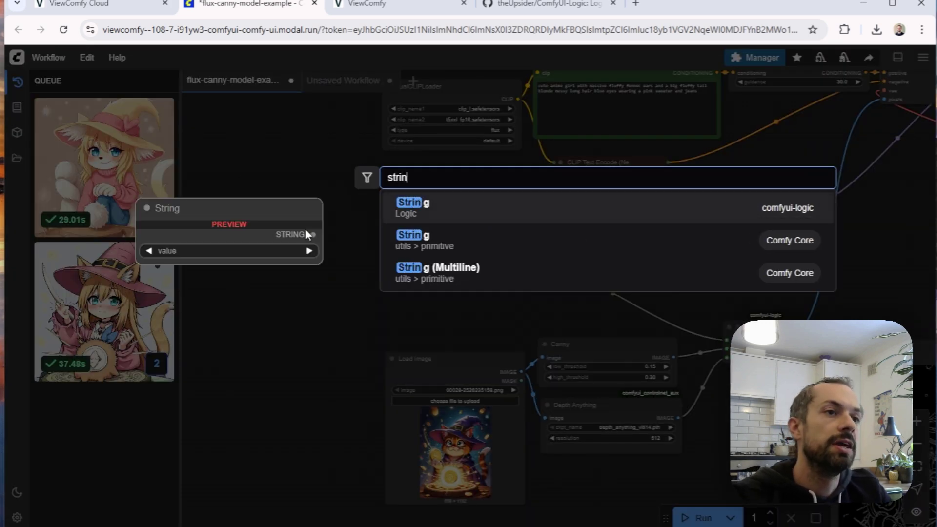
{"action": "left_click", "coordinate": [418, 215]}
{"action": "left_click_drag", "start_coordinate": [341, 232], "coordinate": [230, 207]}
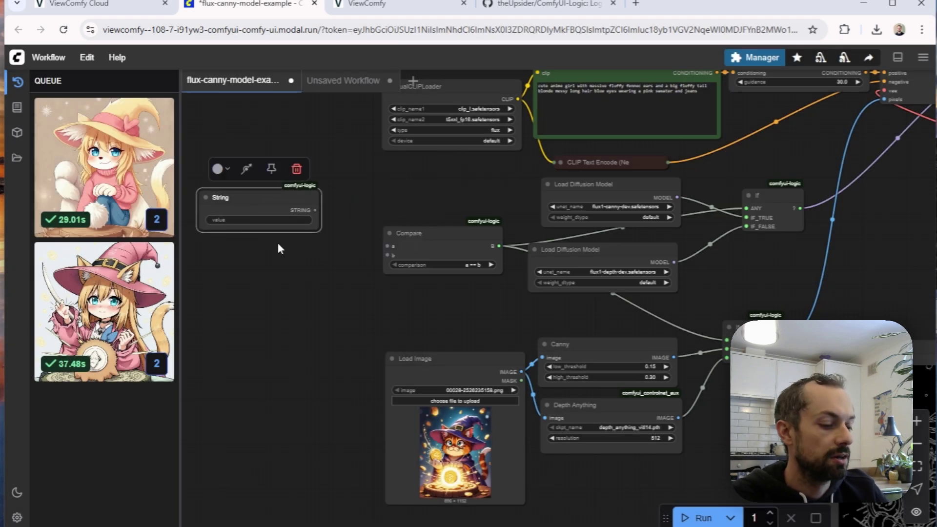
{"action": "key", "text": "ctrl+c"}
{"action": "key", "text": "ctrl+v"}
{"action": "left_click_drag", "start_coordinate": [329, 247], "coordinate": [388, 255]}
{"action": "left_click_drag", "start_coordinate": [315, 210], "coordinate": [389, 246]}
- Set both String node values to Canny
{"action": "left_click", "coordinate": [283, 217]}
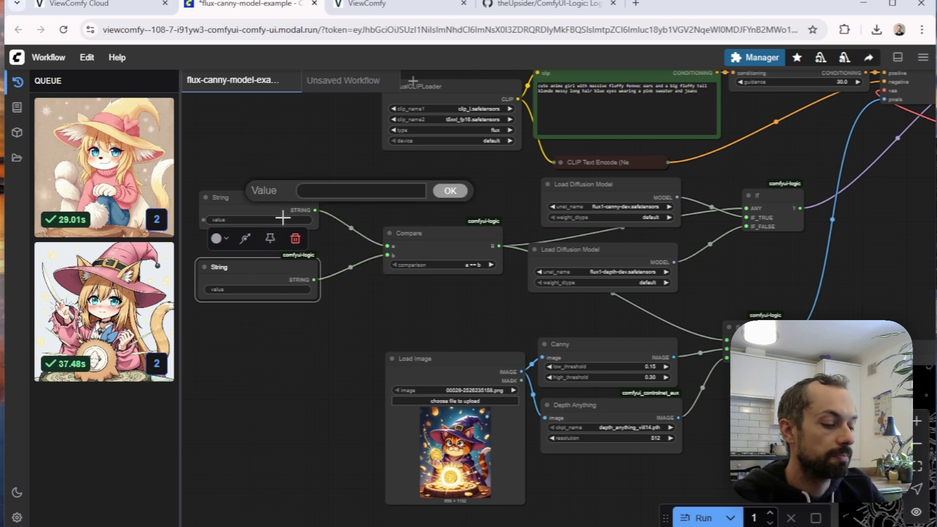
{"action": "type", "text": "Canny"}
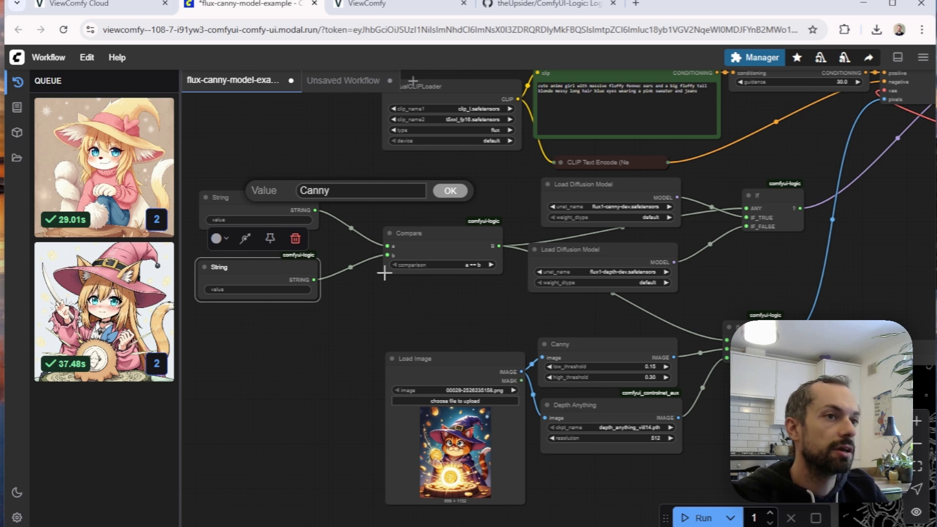
{"action": "left_click", "coordinate": [454, 193]}
{"action": "left_click", "coordinate": [289, 292]}
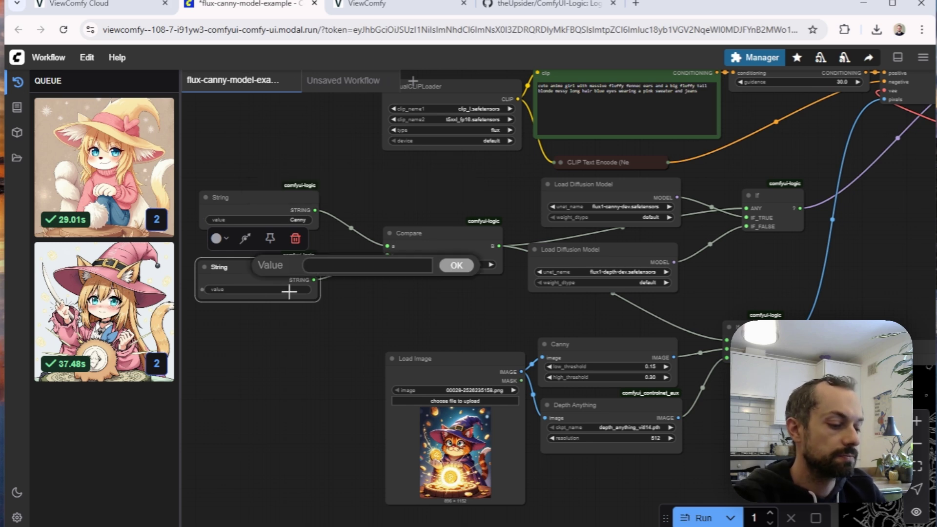
{"action": "type", "text": "Canny"}
{"action": "key", "text": "Return"}
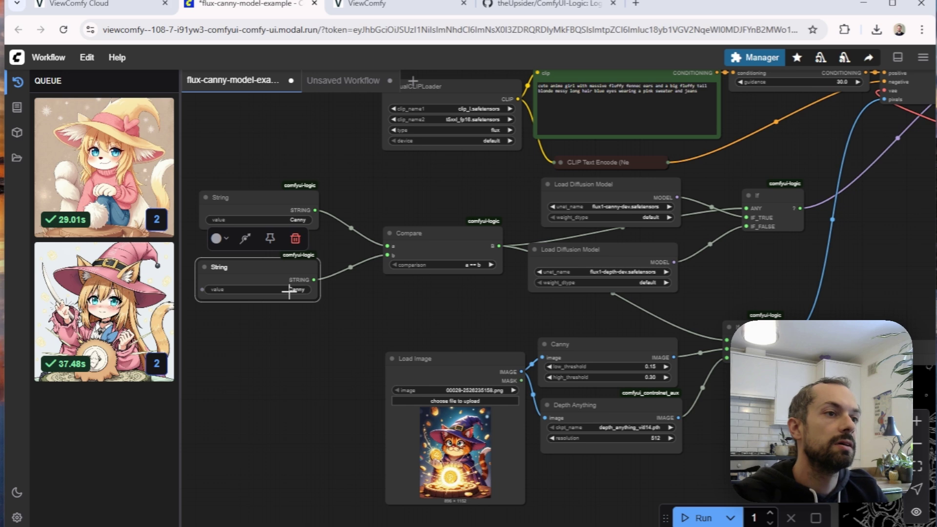
{"action": "left_click", "coordinate": [417, 320]}
{"action": "scroll", "coordinate": [417, 320], "scroll_direction": "right", "scroll_amount": 2}
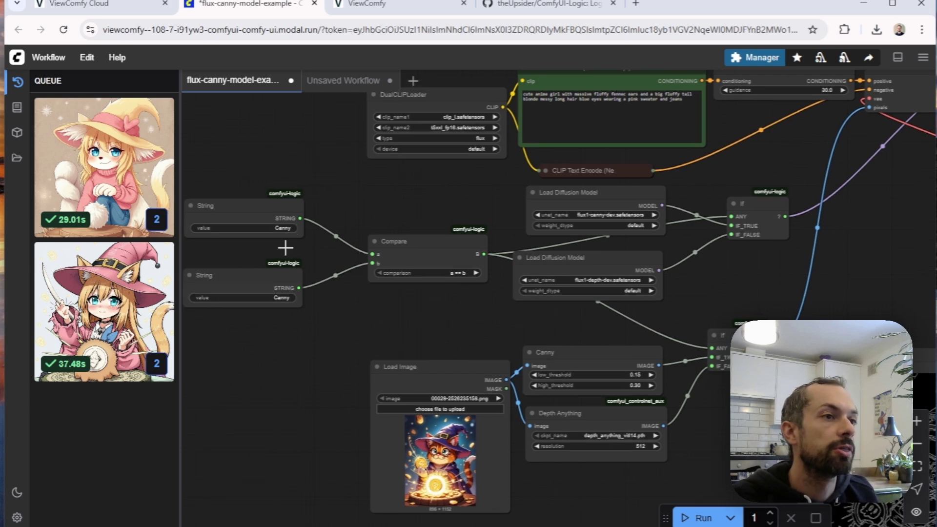
- Nudge the canny model loader and Canny nodes into line
{"action": "scroll", "coordinate": [493, 328], "scroll_direction": "right", "scroll_amount": 2}
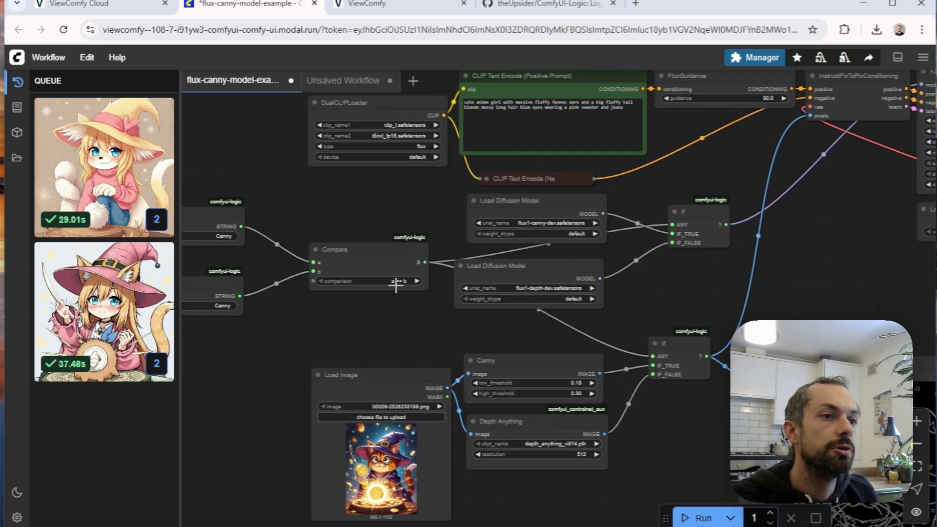
{"action": "left_click_drag", "start_coordinate": [419, 328], "coordinate": [332, 308]}
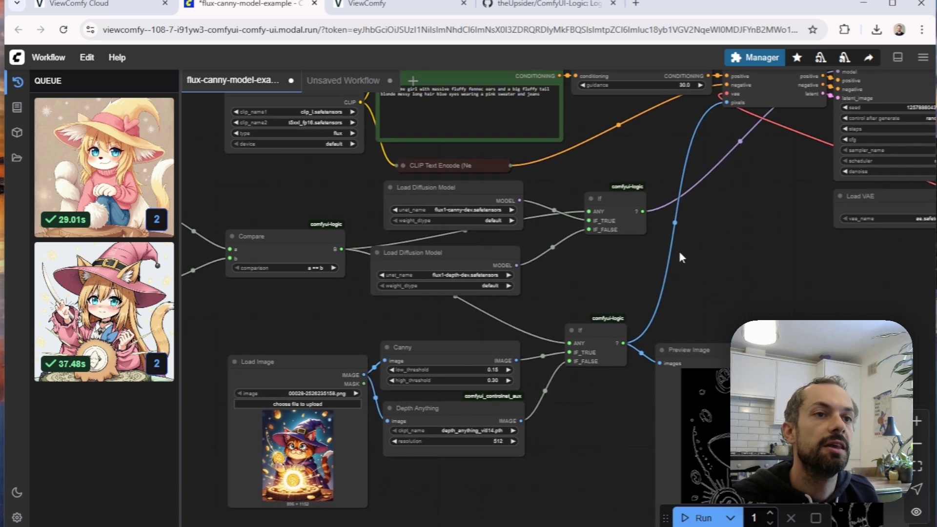
{"action": "left_click_drag", "start_coordinate": [490, 191], "coordinate": [478, 191]}
{"action": "left_click_drag", "start_coordinate": [446, 346], "coordinate": [452, 345]}
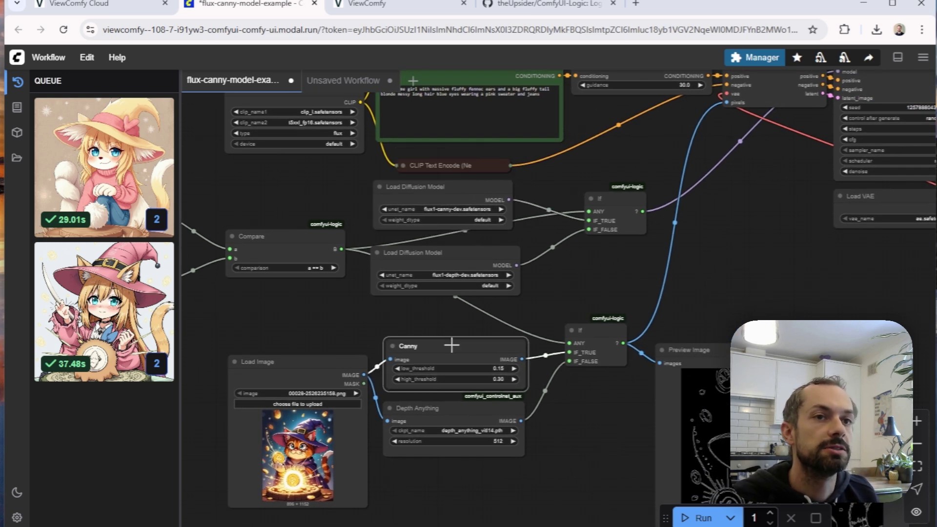
- Change the first String node's value to Depth
{"action": "left_click_drag", "start_coordinate": [298, 307], "coordinate": [583, 300]}
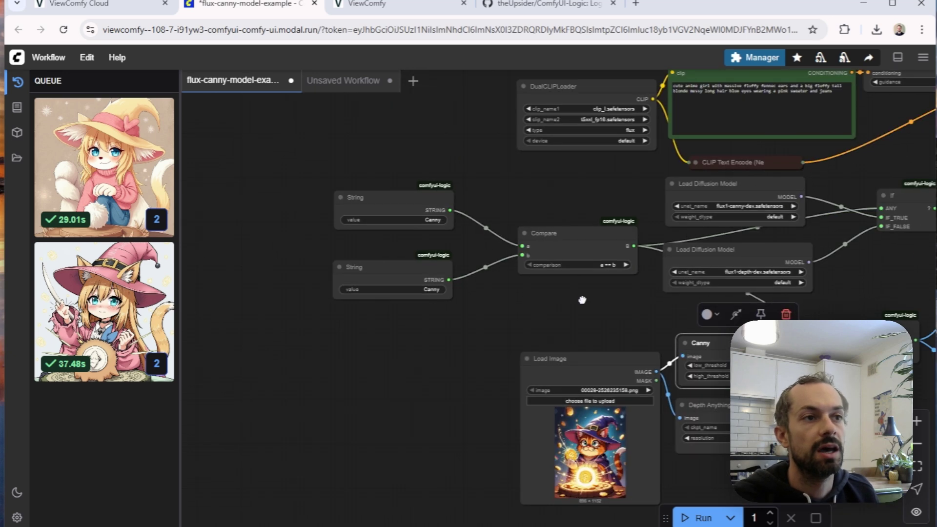
{"action": "left_click", "coordinate": [429, 221]}
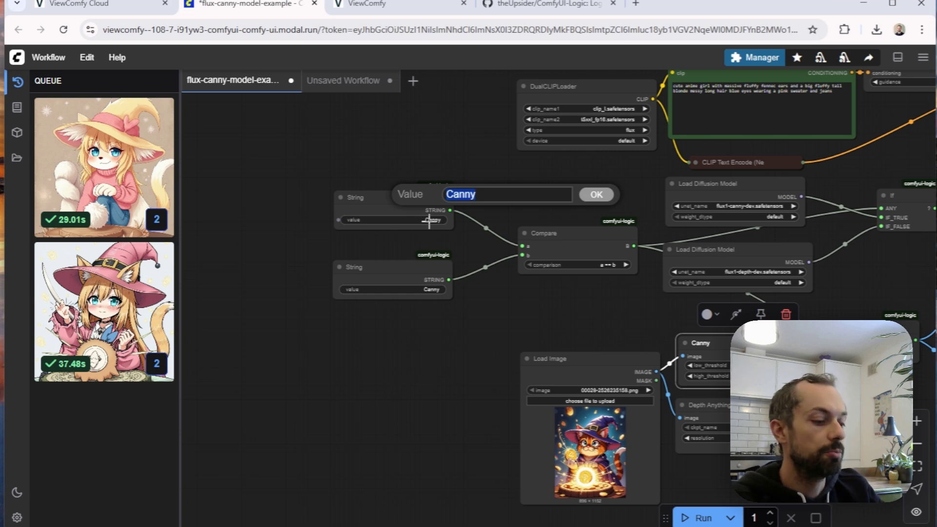
{"action": "type", "text": "S"}
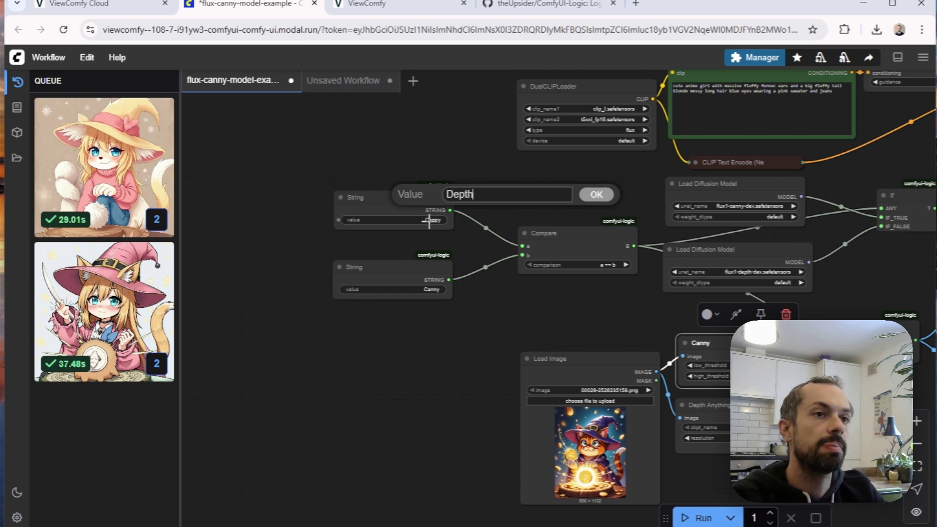
{"action": "left_click", "coordinate": [596, 194]}
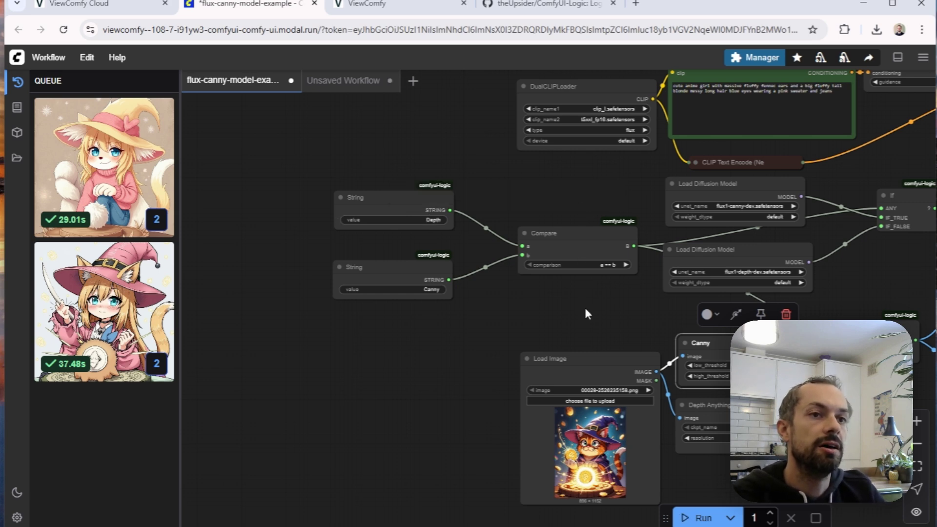
- Nudge the depth model loader left and the Depth Anything node right
{"action": "left_click_drag", "start_coordinate": [605, 290], "coordinate": [342, 305]}
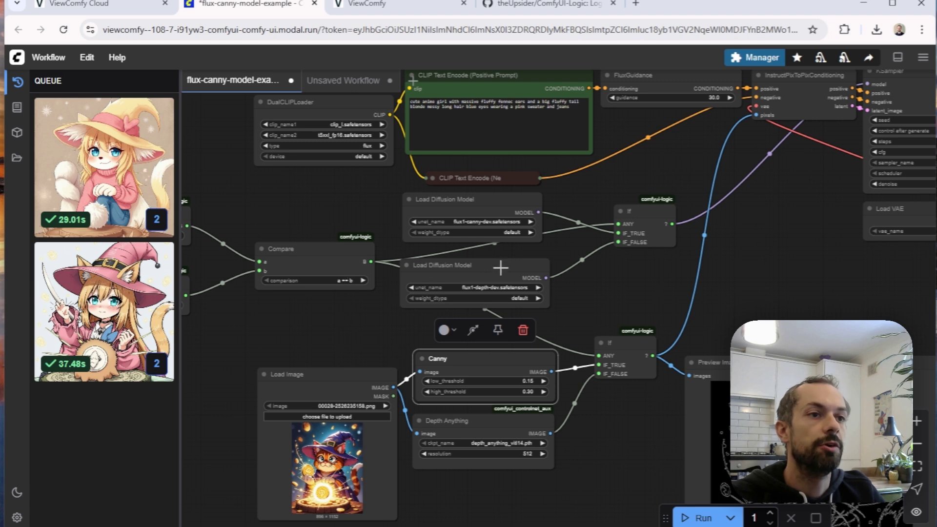
{"action": "left_click_drag", "start_coordinate": [498, 267], "coordinate": [491, 268]}
{"action": "left_click_drag", "start_coordinate": [504, 421], "coordinate": [512, 422]}
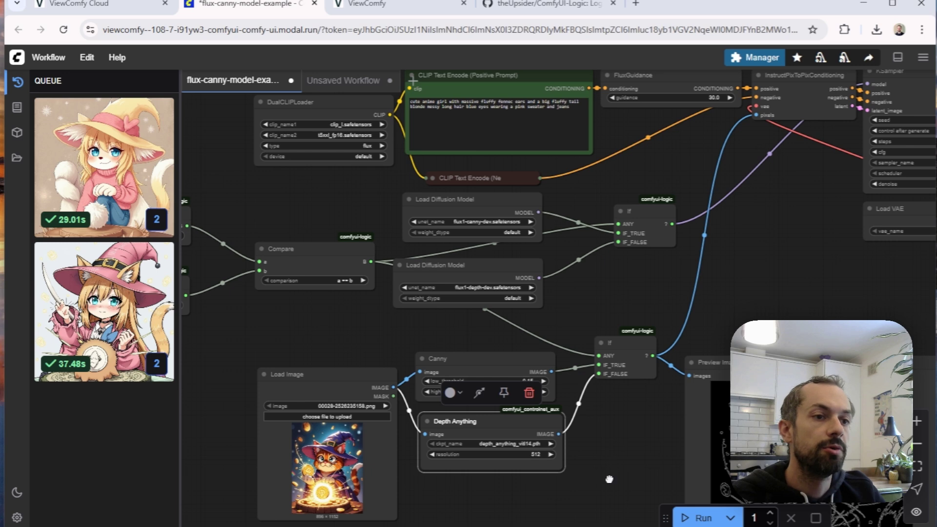
{"action": "scroll", "coordinate": [609, 480], "scroll_direction": "down", "scroll_amount": 3}
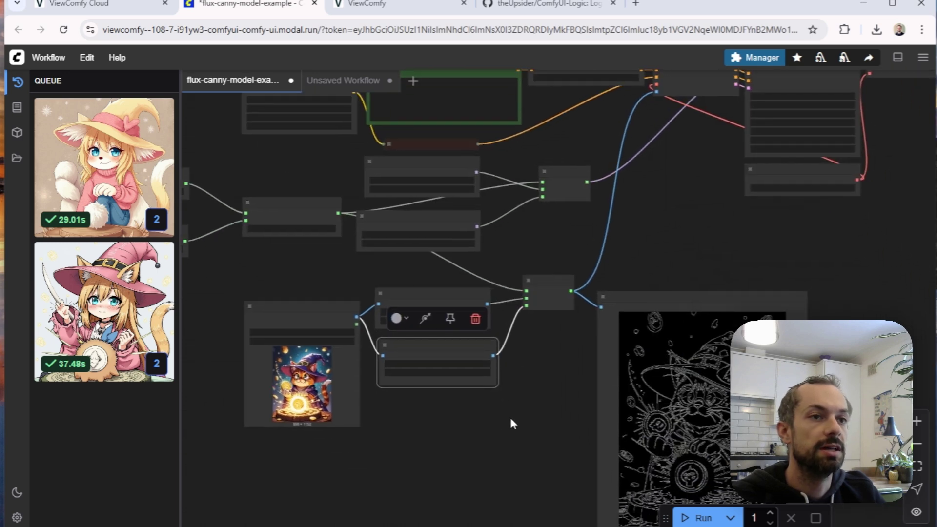
- Run the workflow with Depth selected, producing a depth-map preview and new cat-witch image
{"action": "left_click_drag", "start_coordinate": [511, 424], "coordinate": [314, 465]}
{"action": "scroll", "coordinate": [619, 327], "scroll_direction": "down", "scroll_amount": 2}
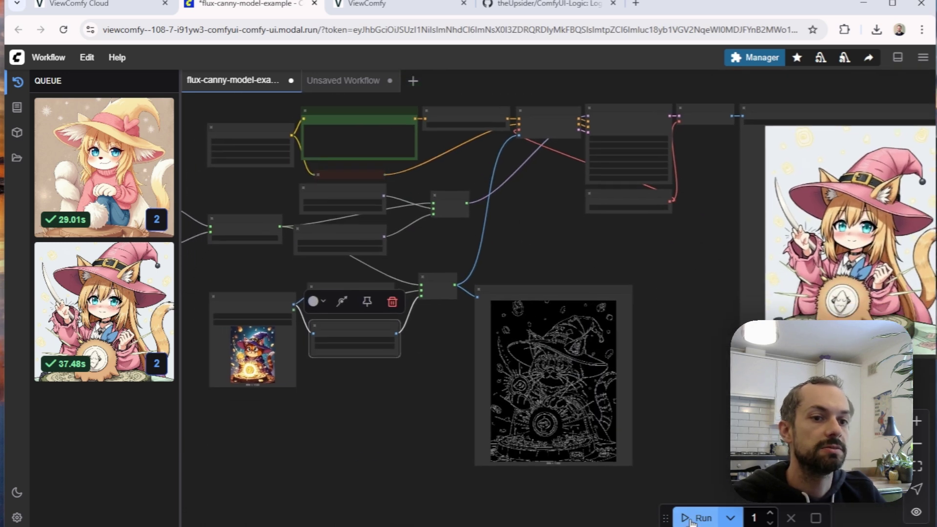
{"action": "key", "text": "ctrl+Return"}
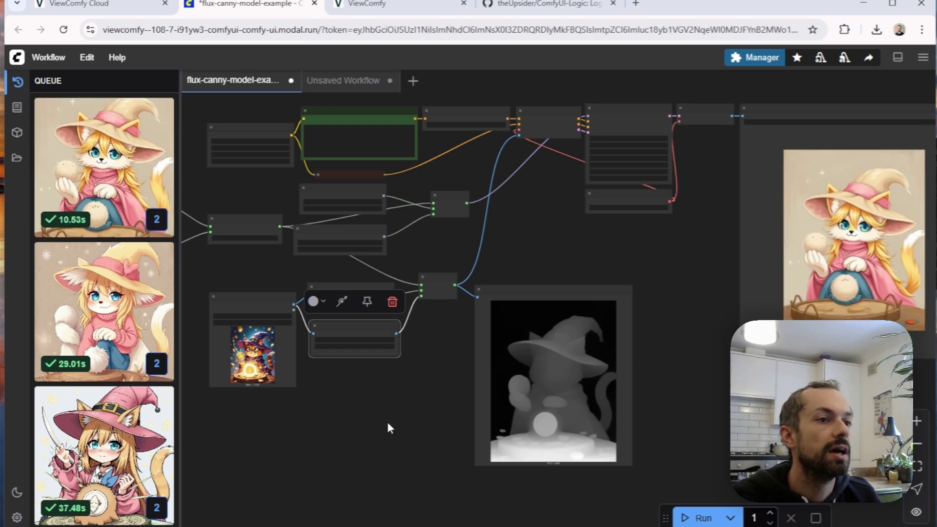
- Change the first String node's value back to Canny
{"action": "scroll", "coordinate": [412, 249], "scroll_direction": "up", "scroll_amount": 10}
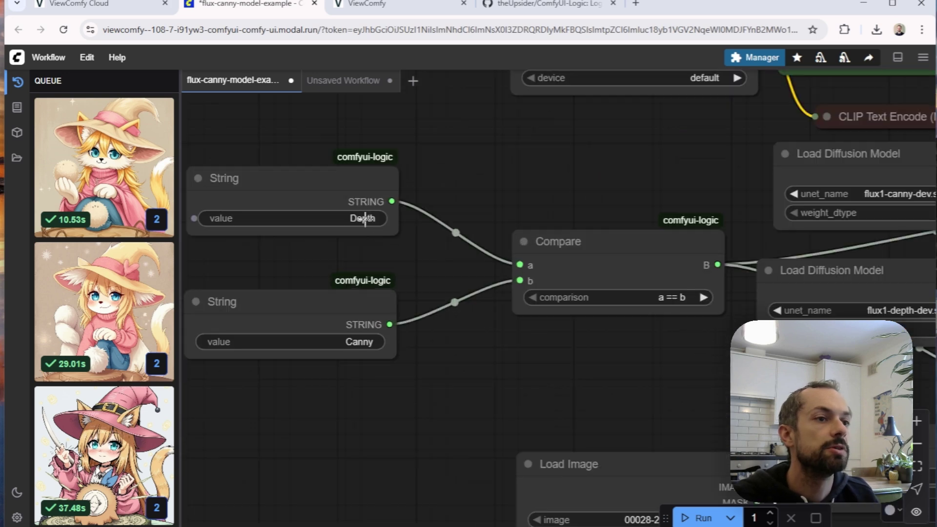
{"action": "left_click", "coordinate": [365, 218]}
{"action": "type", "text": "Ca"}
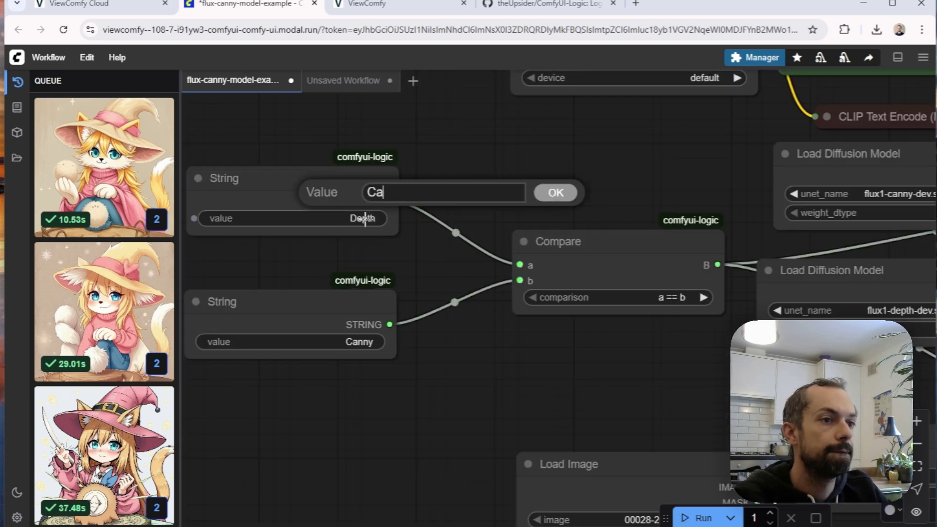
{"action": "type", "text": "nny"}
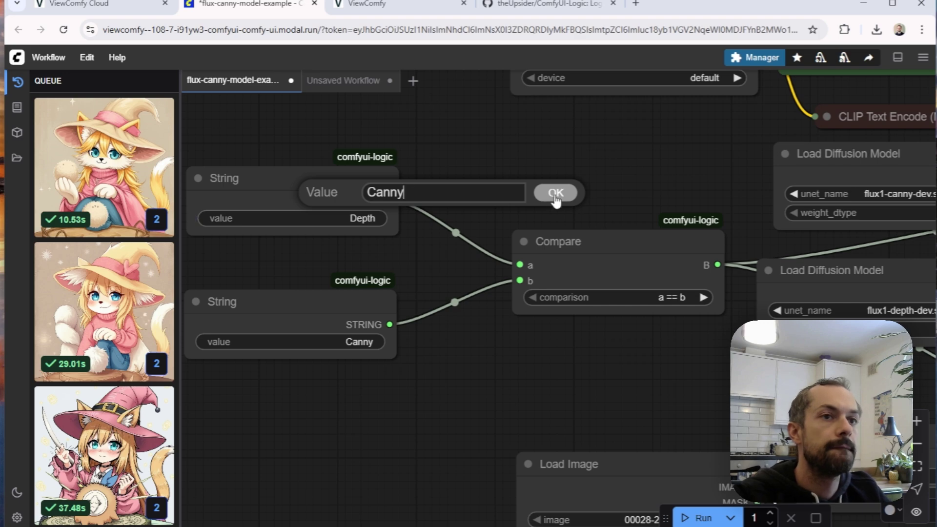
{"action": "left_click", "coordinate": [555, 193]}
- Run the workflow again with Canny, producing a Canny edge preview and new image
{"action": "scroll", "coordinate": [532, 317], "scroll_direction": "down", "scroll_amount": 10}
{"action": "left_click_drag", "start_coordinate": [702, 310], "coordinate": [519, 258]}
{"action": "key", "text": "ctrl+Return"}
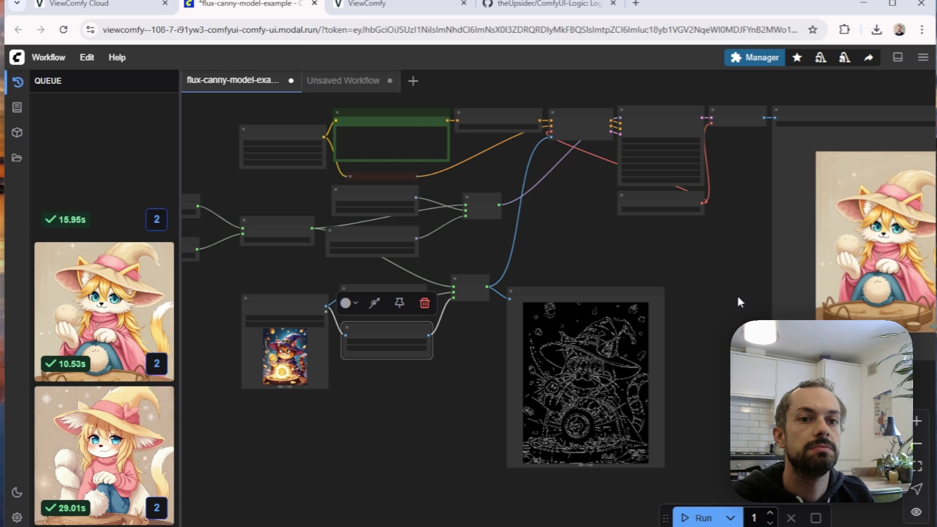
{"action": "left_click_drag", "start_coordinate": [722, 295], "coordinate": [671, 301]}
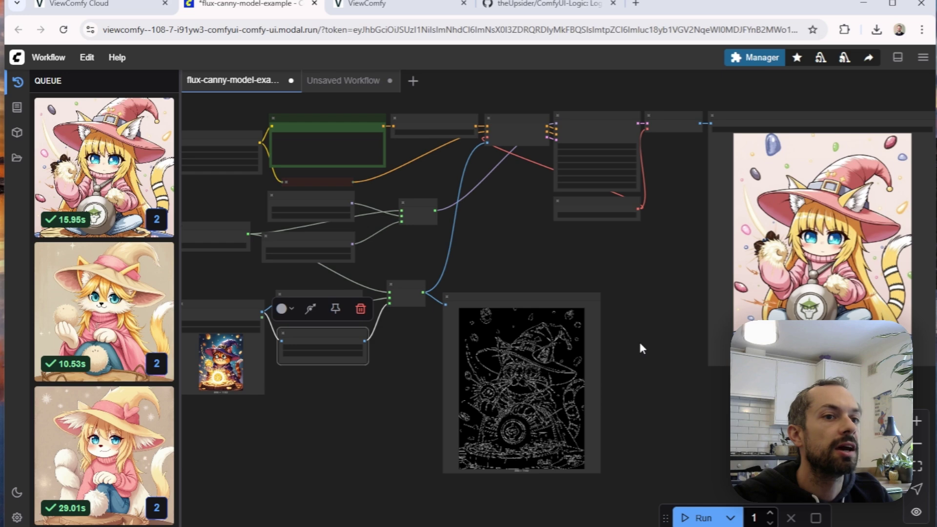
- Export the workflow in API format as flux-canny-model-example, then go to the ViewComfy editor
{"action": "left_click", "coordinate": [48, 58]}
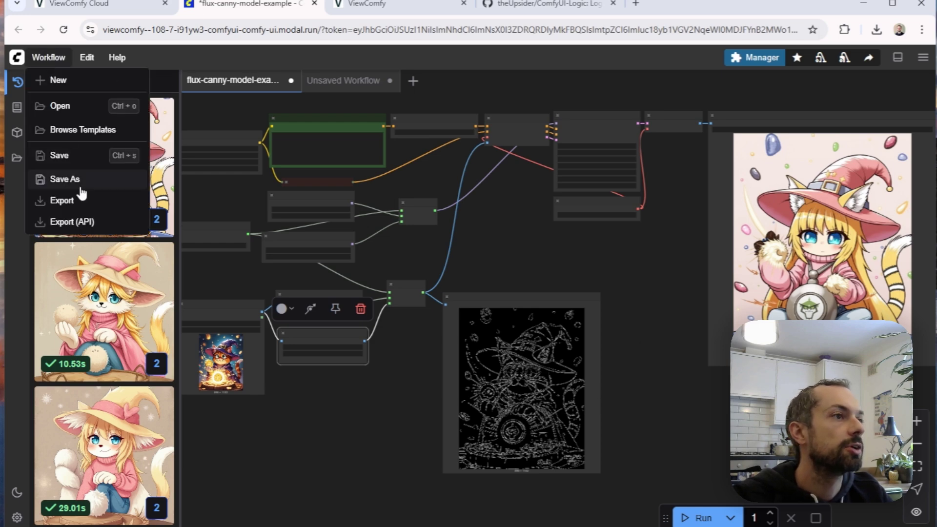
{"action": "left_click", "coordinate": [72, 222]}
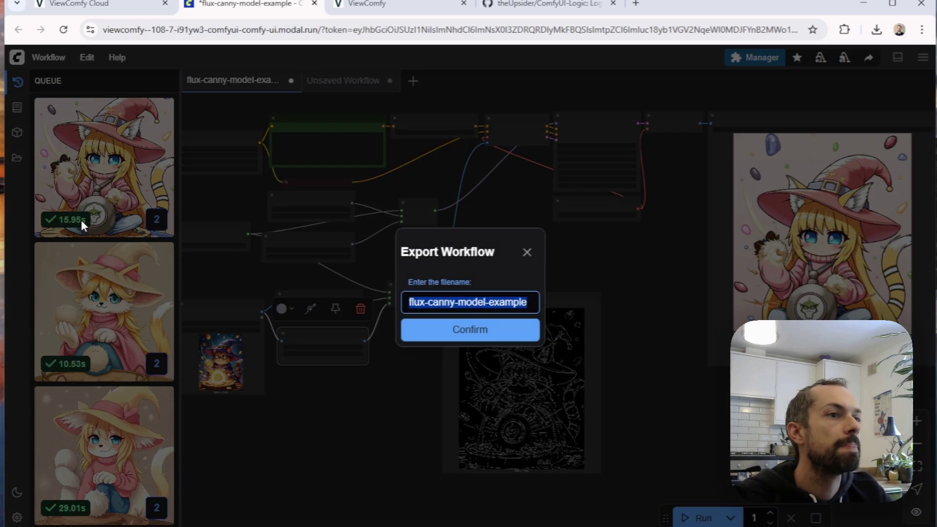
{"action": "left_click", "coordinate": [520, 337]}
{"action": "left_click", "coordinate": [381, 9]}
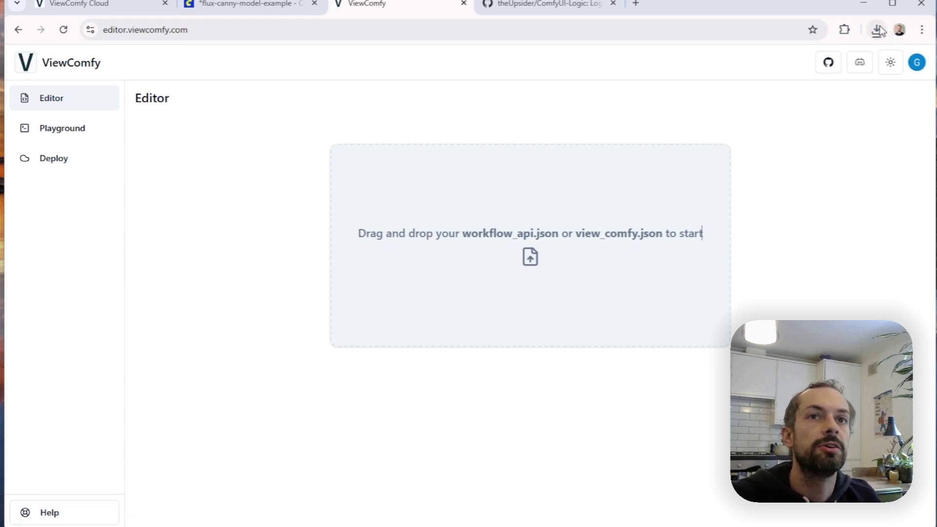
- Load the newest exported workflow JSON into the ViewComfy editor and title it 'Controlnet workflow'
{"action": "left_click", "coordinate": [876, 30]}
{"action": "left_click_drag", "start_coordinate": [762, 90], "coordinate": [500, 268]}
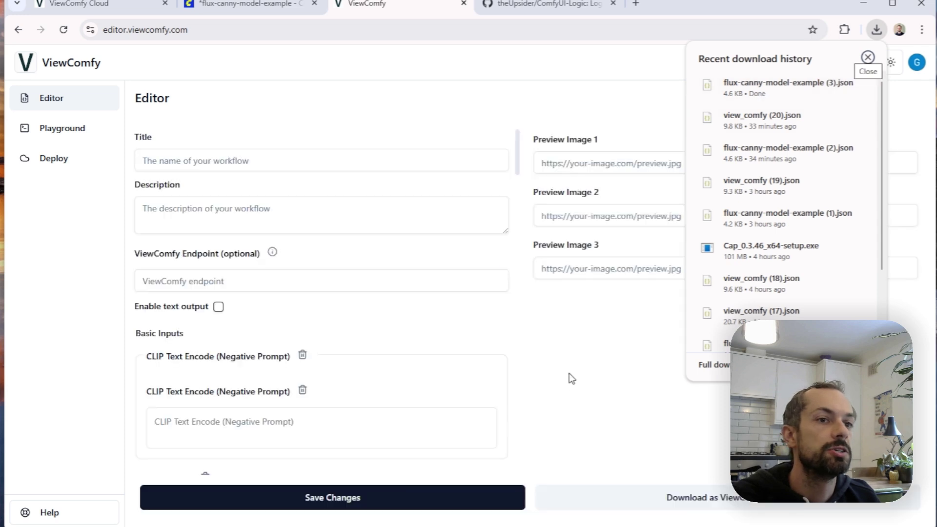
{"action": "left_click", "coordinate": [245, 161]}
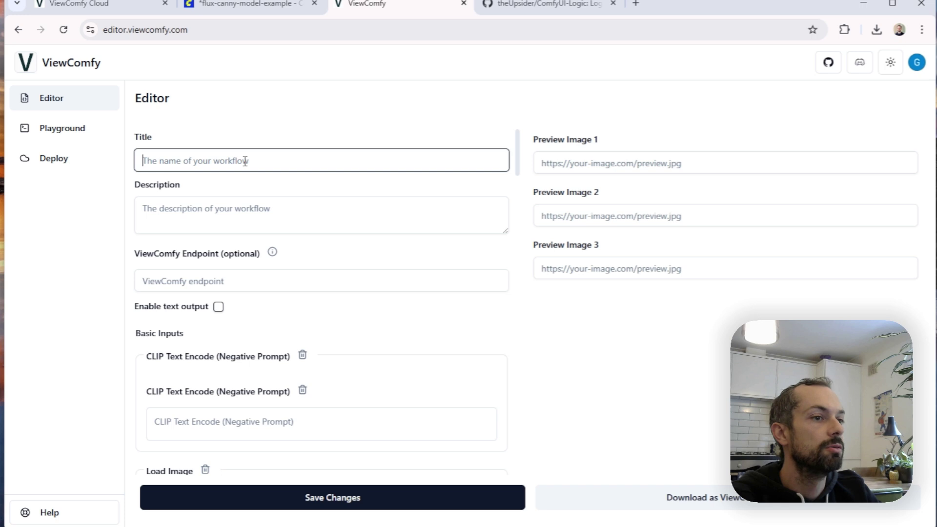
{"action": "type", "text": "Contro"}
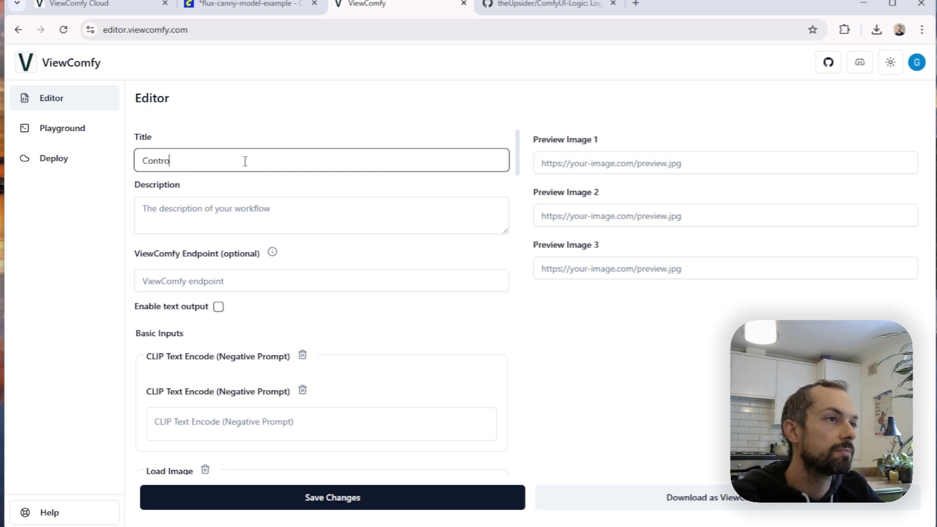
{"action": "type", "text": "lnet workflow"}
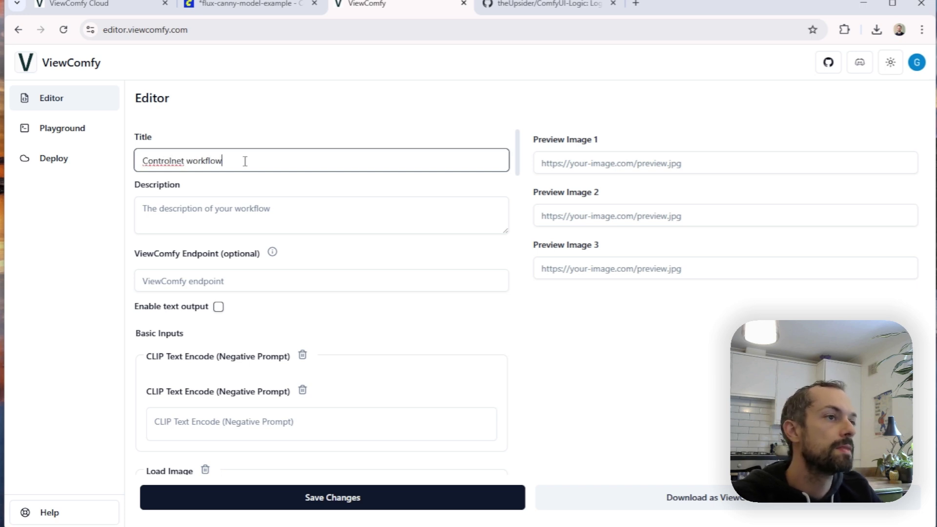
{"action": "left_click", "coordinate": [328, 279]}
- Paste the deployed workflow's API endpoint from ViewComfy Cloud into the ViewComfy Endpoint field and save
{"action": "left_click", "coordinate": [78, 4]}
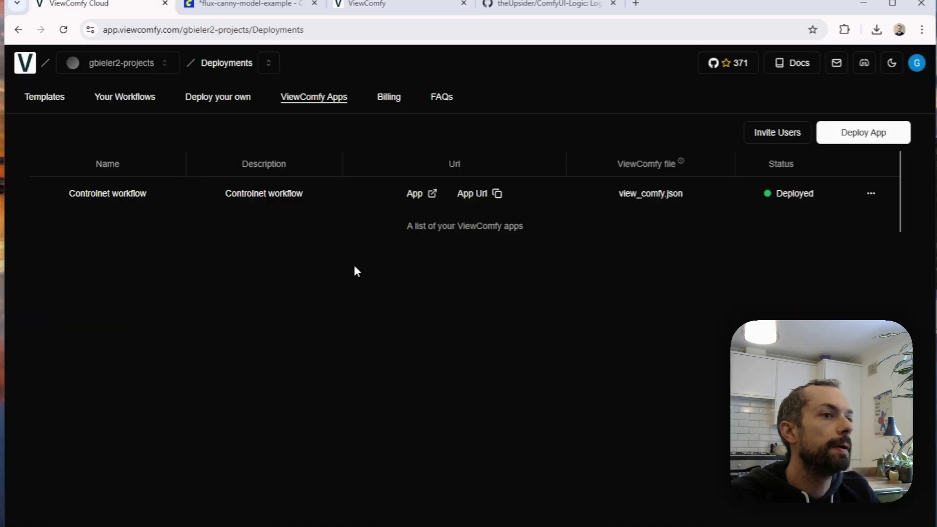
{"action": "left_click", "coordinate": [152, 102]}
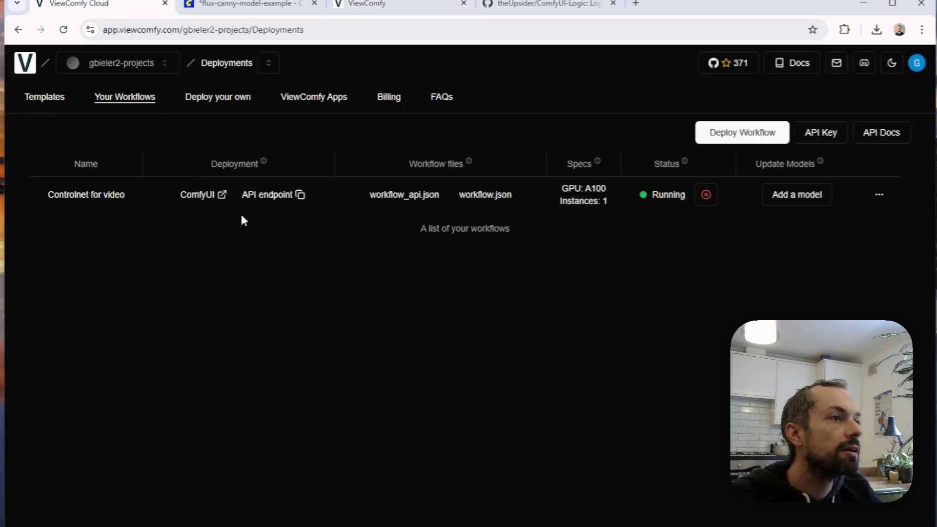
{"action": "left_click", "coordinate": [259, 201]}
{"action": "left_click", "coordinate": [370, 6]}
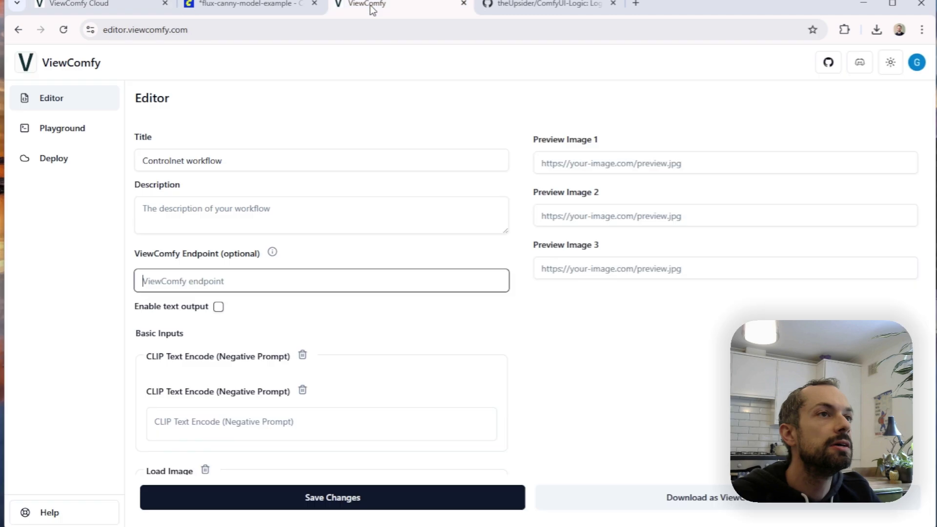
{"action": "left_click", "coordinate": [234, 279]}
{"action": "key", "text": "ctrl+v"}
{"action": "left_click", "coordinate": [364, 119]}
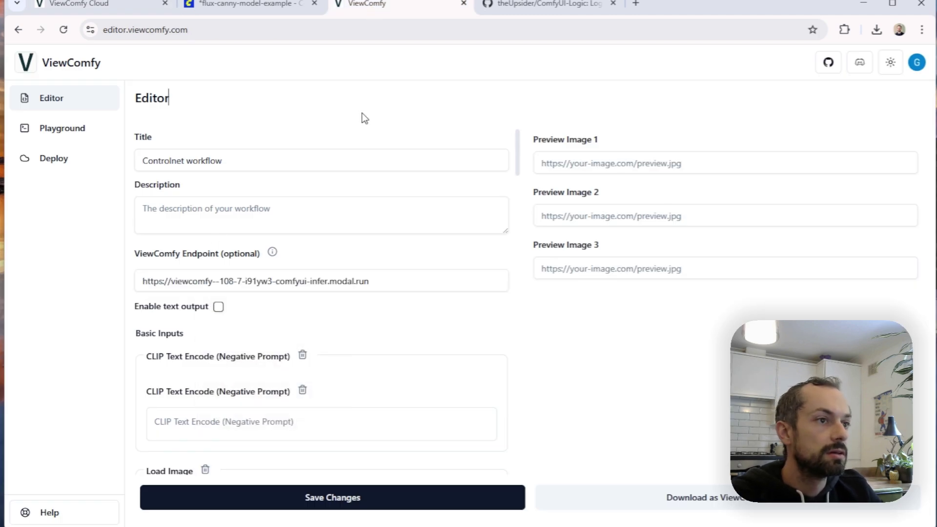
{"action": "left_click", "coordinate": [432, 504]}
- Remove the negative prompt, KSampler and Save Image sections from the app inputs
{"action": "scroll", "coordinate": [340, 338], "scroll_direction": "down", "scroll_amount": 3}
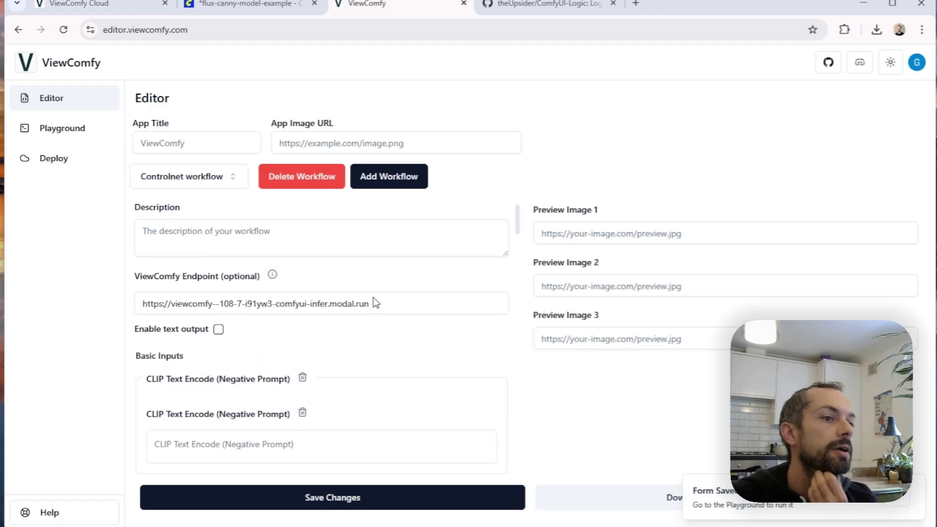
{"action": "scroll", "coordinate": [282, 324], "scroll_direction": "down", "scroll_amount": 2}
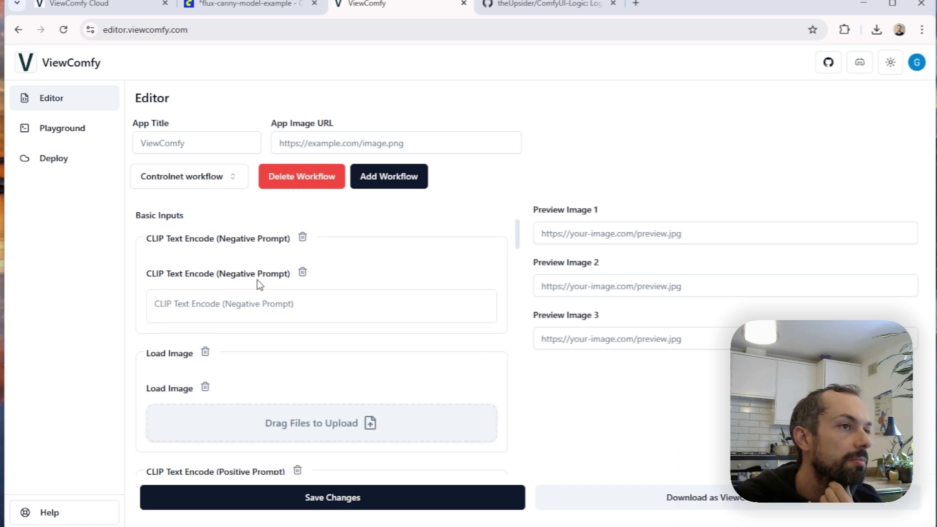
{"action": "scroll", "coordinate": [257, 285], "scroll_direction": "up", "scroll_amount": 3}
{"action": "left_click", "coordinate": [303, 363]}
{"action": "scroll", "coordinate": [176, 237], "scroll_direction": "down", "scroll_amount": 1}
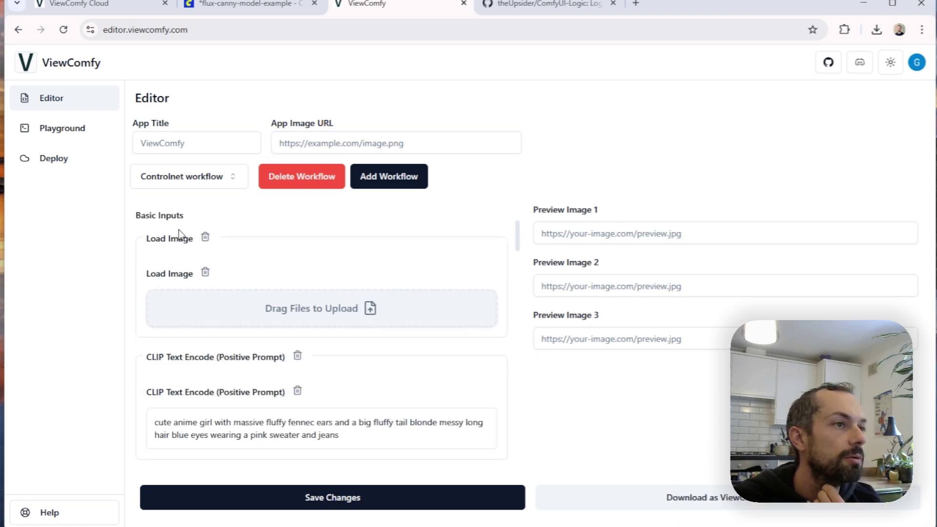
{"action": "scroll", "coordinate": [259, 342], "scroll_direction": "down", "scroll_amount": 2}
{"action": "scroll", "coordinate": [261, 337], "scroll_direction": "down", "scroll_amount": 3}
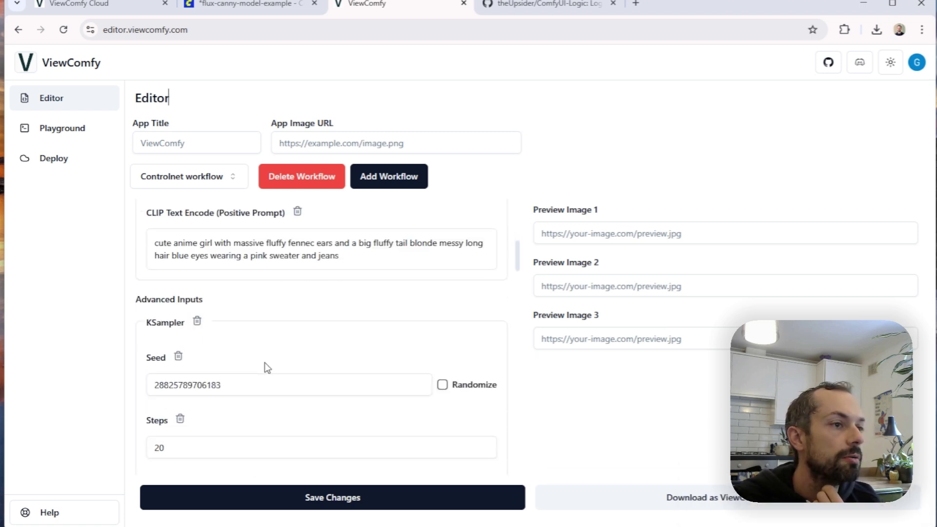
{"action": "left_click", "coordinate": [197, 313]}
{"action": "scroll", "coordinate": [285, 316], "scroll_direction": "down", "scroll_amount": 3}
{"action": "scroll", "coordinate": [224, 306], "scroll_direction": "up", "scroll_amount": 2}
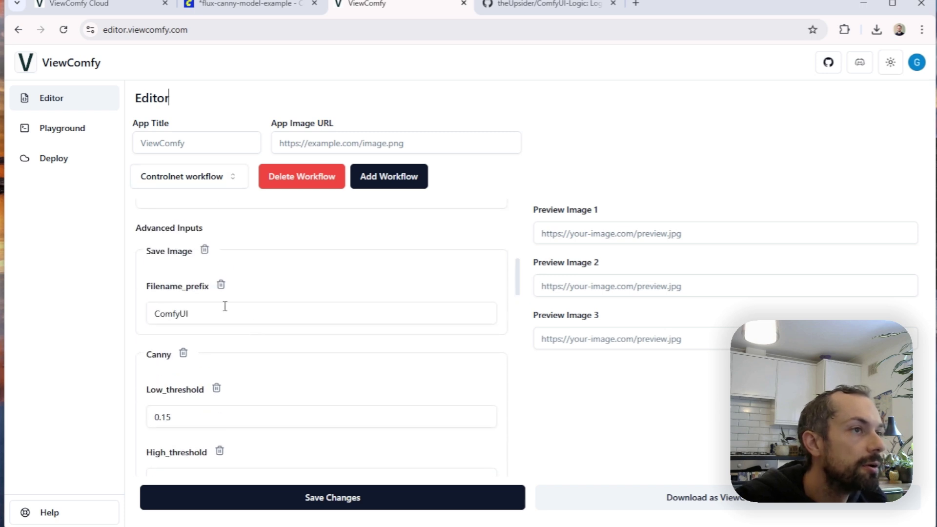
{"action": "left_click", "coordinate": [205, 250]}
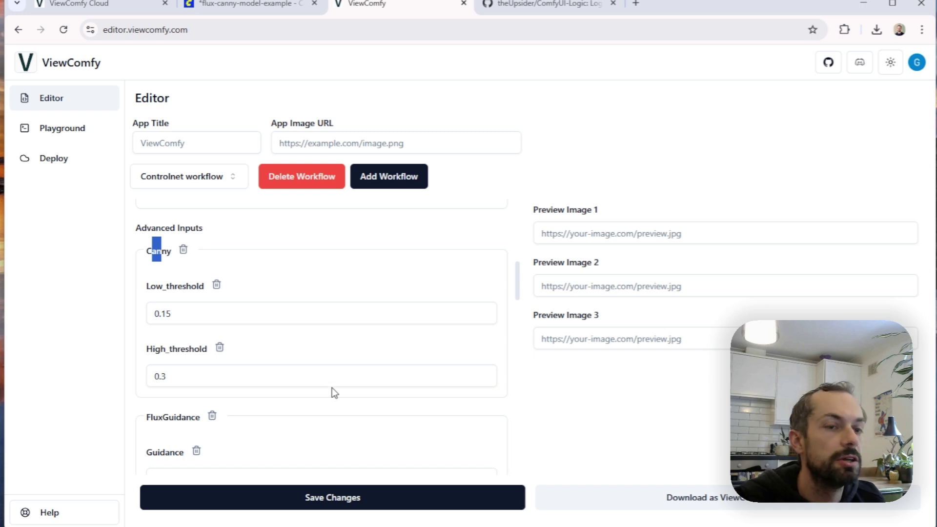
- Delete the FluxGuidance, both Load Diffusion Model, Load VAE, DualCLIPLoader, Depth Anything, Compare and duplicate String sections
{"action": "scroll", "coordinate": [330, 391], "scroll_direction": "down", "scroll_amount": 2}
{"action": "scroll", "coordinate": [328, 396], "scroll_direction": "up", "scroll_amount": 2}
{"action": "scroll", "coordinate": [280, 373], "scroll_direction": "down", "scroll_amount": 3}
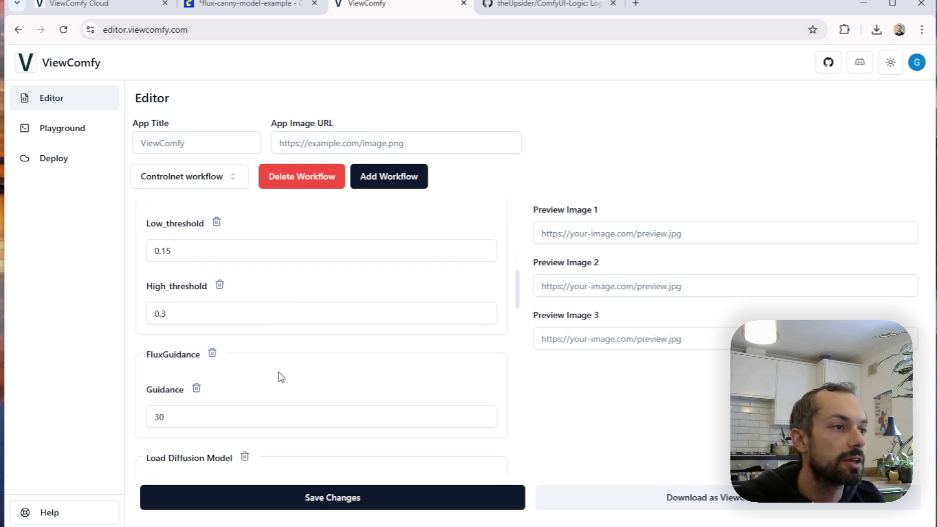
{"action": "left_click", "coordinate": [212, 290]}
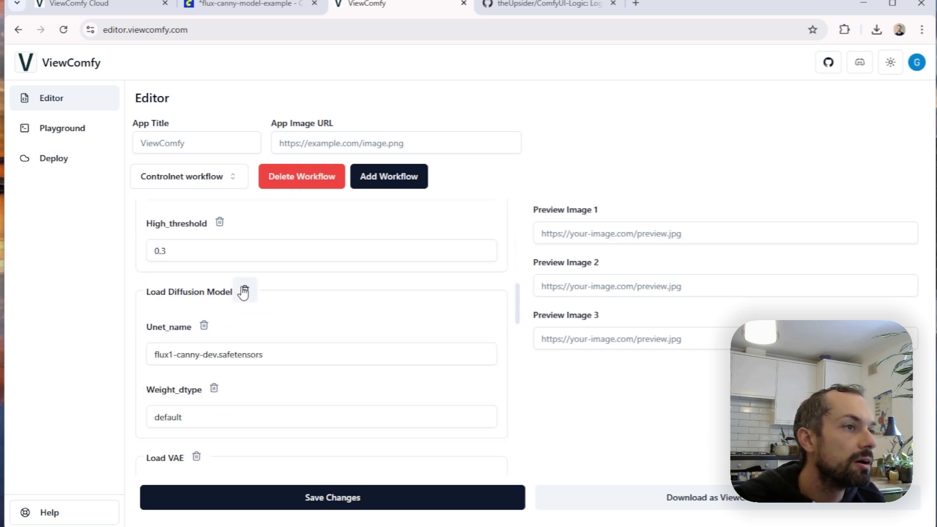
{"action": "left_click", "coordinate": [244, 291]}
{"action": "left_click", "coordinate": [196, 291]}
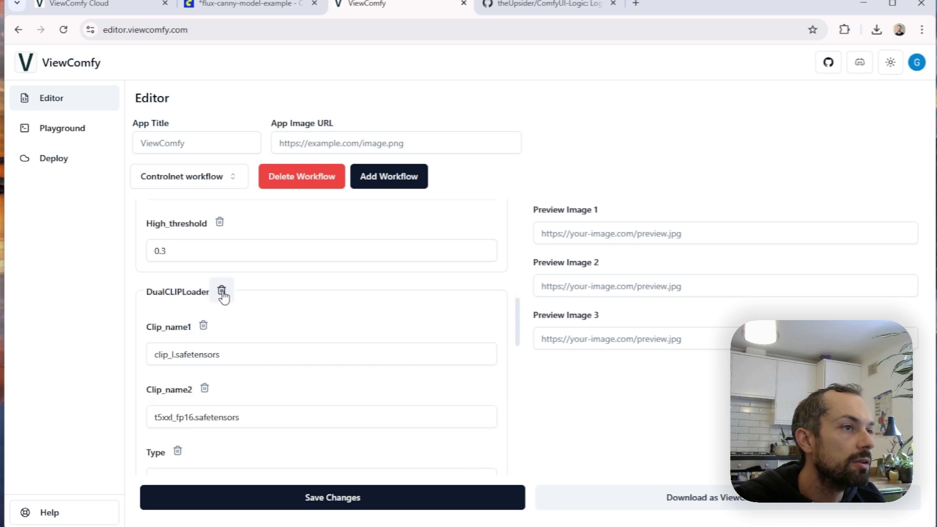
{"action": "left_click", "coordinate": [221, 291]}
{"action": "left_click", "coordinate": [222, 291]}
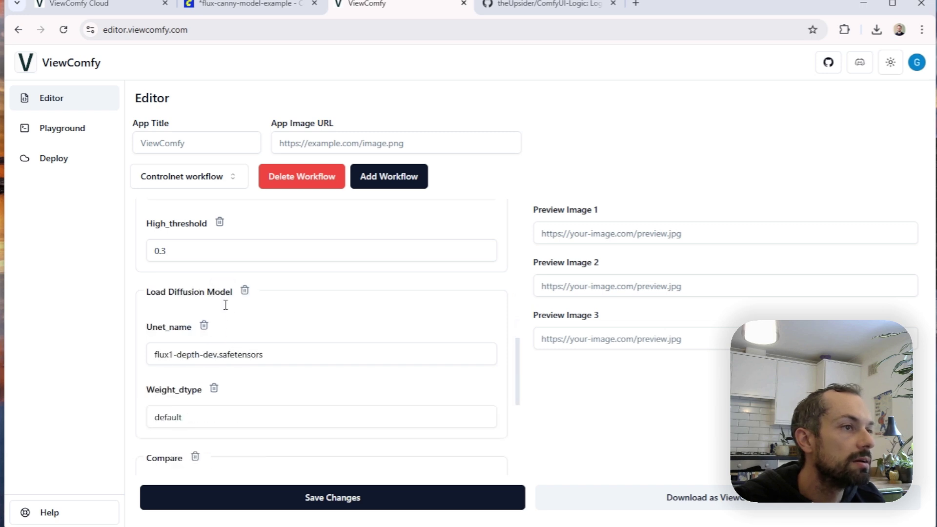
{"action": "left_click", "coordinate": [244, 291]}
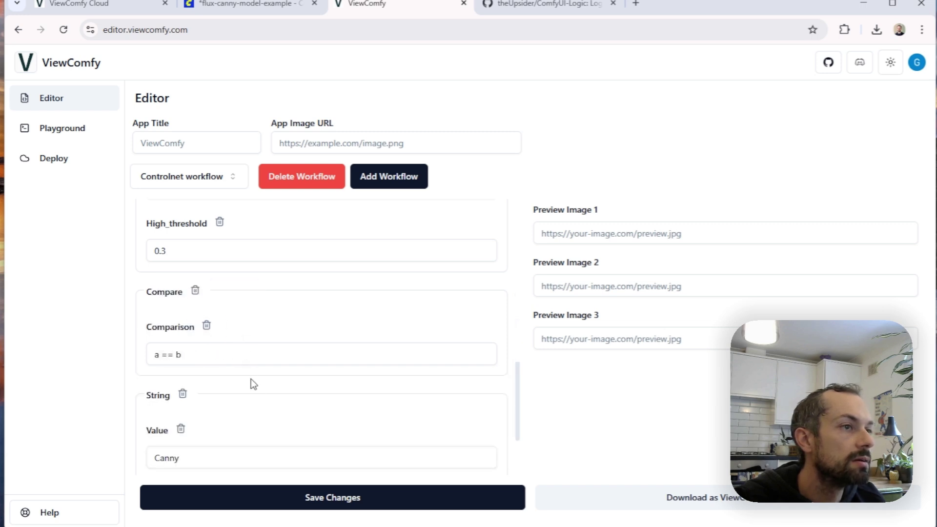
{"action": "left_click", "coordinate": [195, 291]}
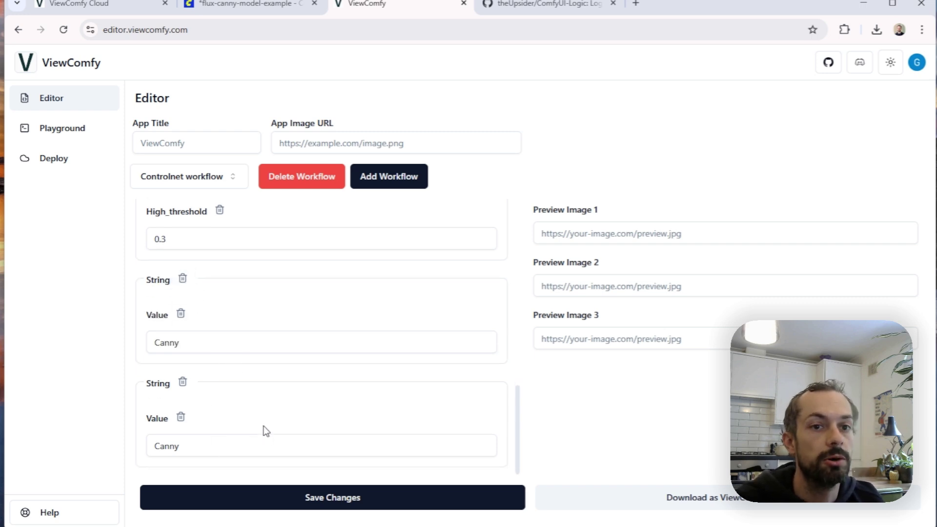
{"action": "left_click", "coordinate": [182, 382]}
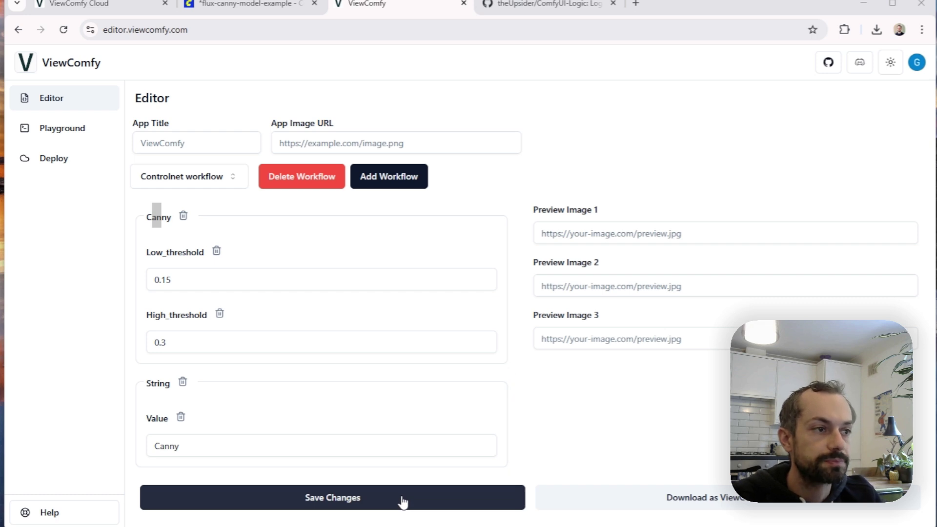
- Save the form, download it as view_comfy (21).json and open that file
{"action": "left_click", "coordinate": [363, 500]}
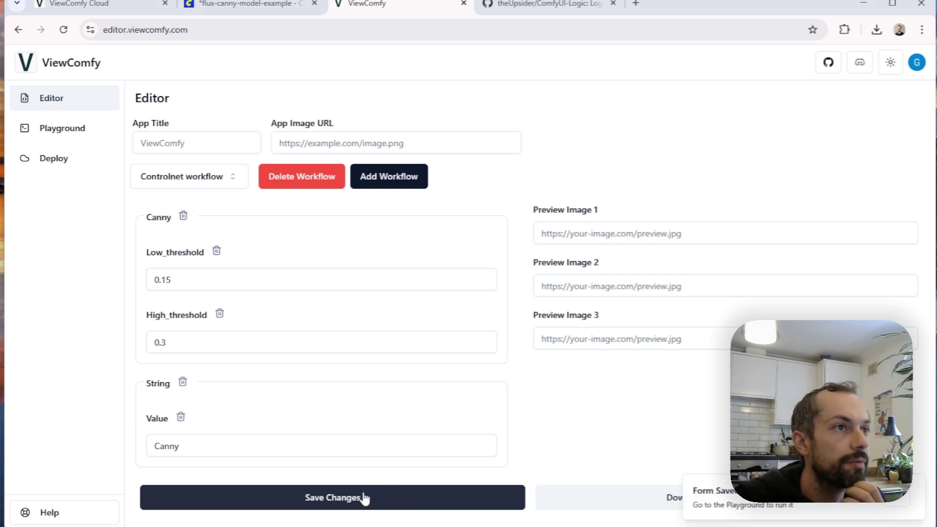
{"action": "left_click", "coordinate": [615, 508]}
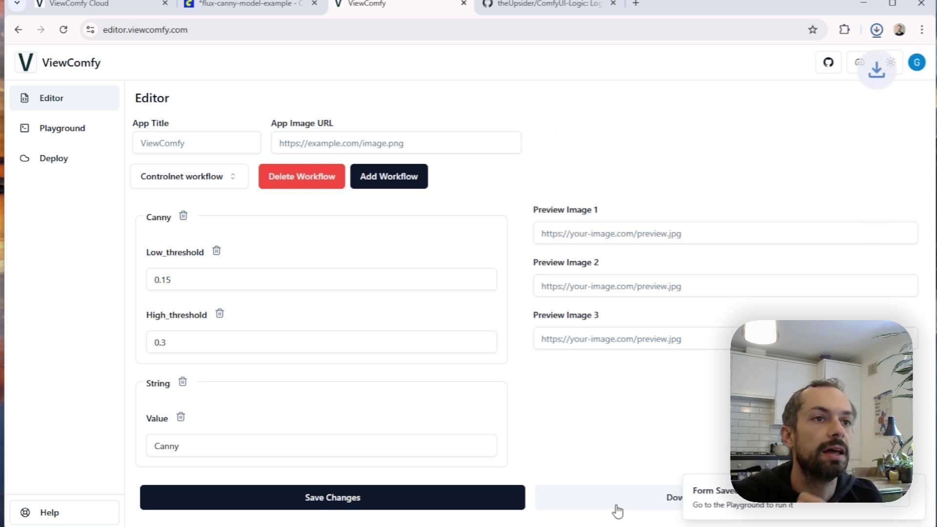
{"action": "left_click", "coordinate": [880, 35]}
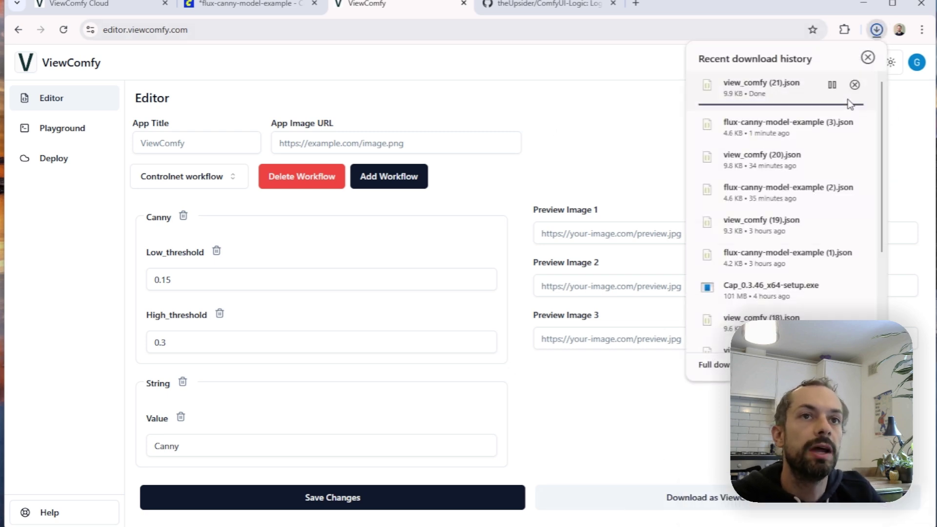
{"action": "left_click", "coordinate": [757, 95]}
{"action": "left_click", "coordinate": [383, 227]}
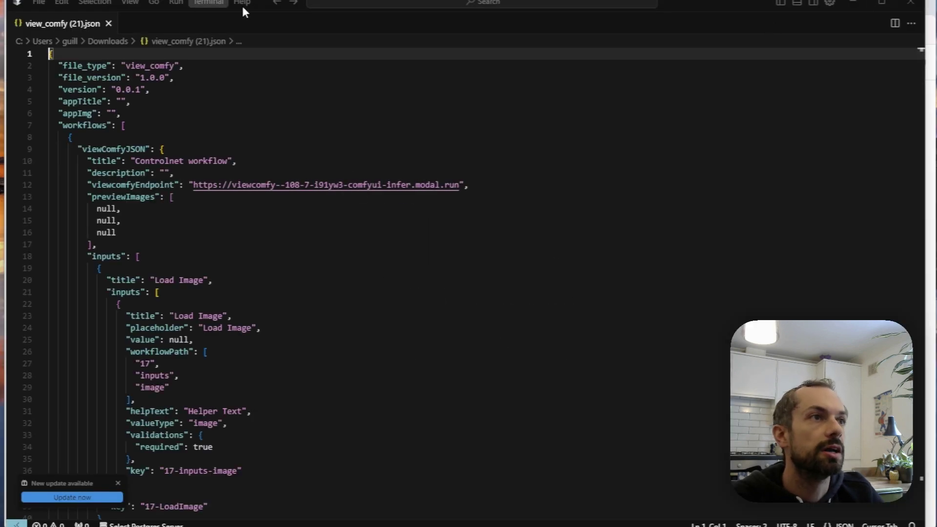
- Inspect the Controlnet workflow entry, collapsing and re-expanding the viewComfyJSON and workflowApiJSON blocks
{"action": "left_click", "coordinate": [247, 245]}
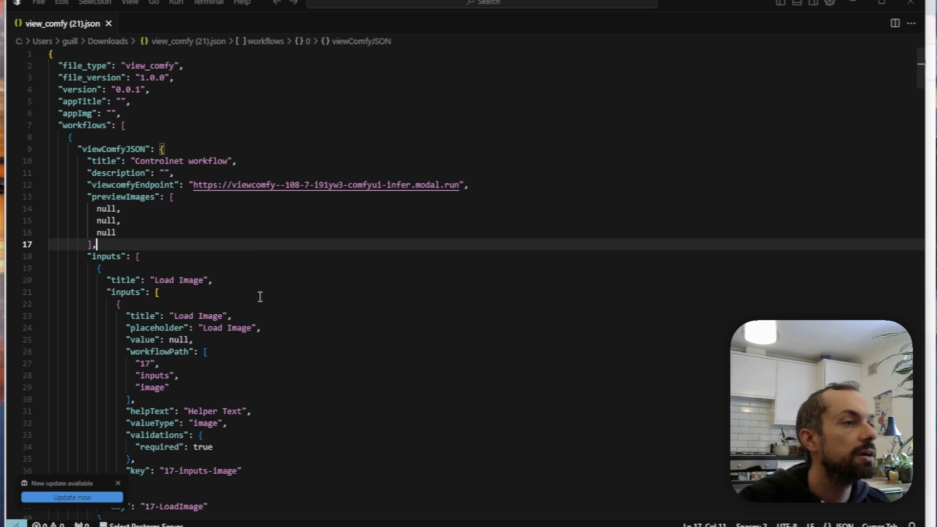
{"action": "left_click", "coordinate": [158, 268]}
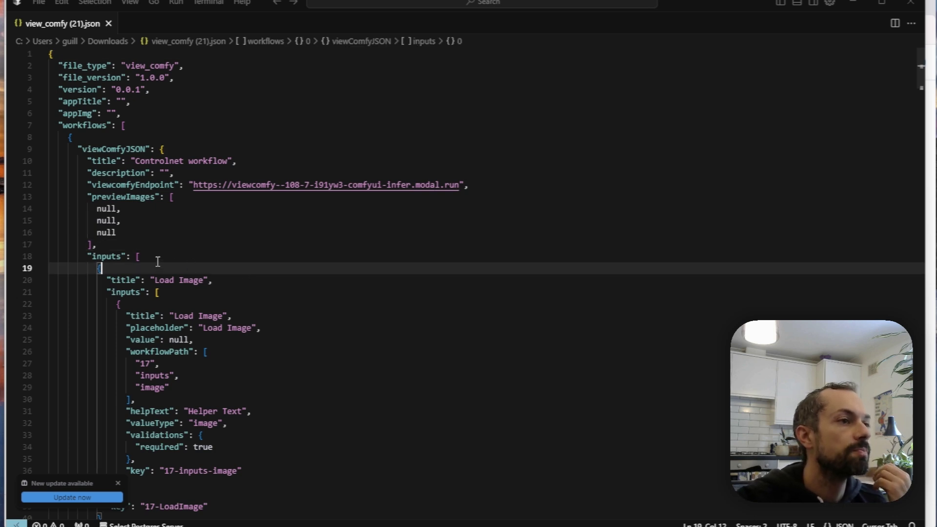
{"action": "left_click", "coordinate": [168, 162]}
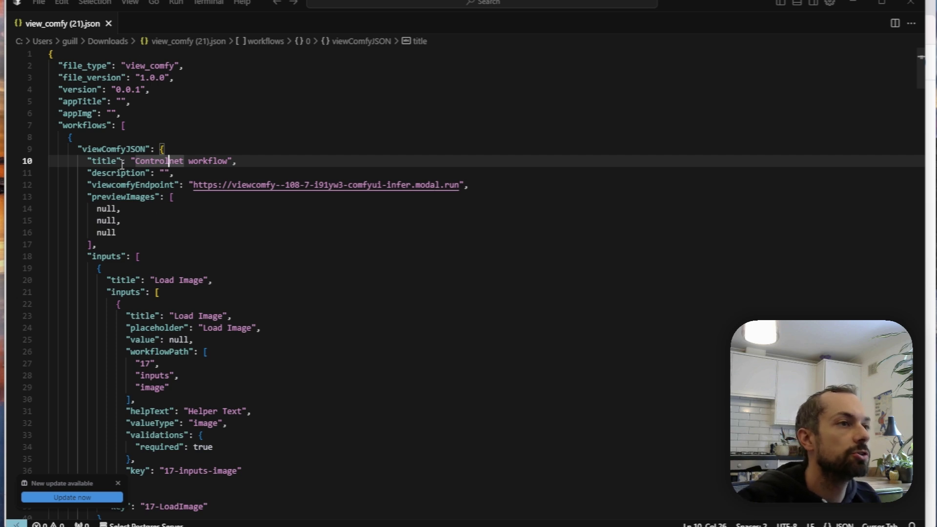
{"action": "double_click", "coordinate": [81, 150]}
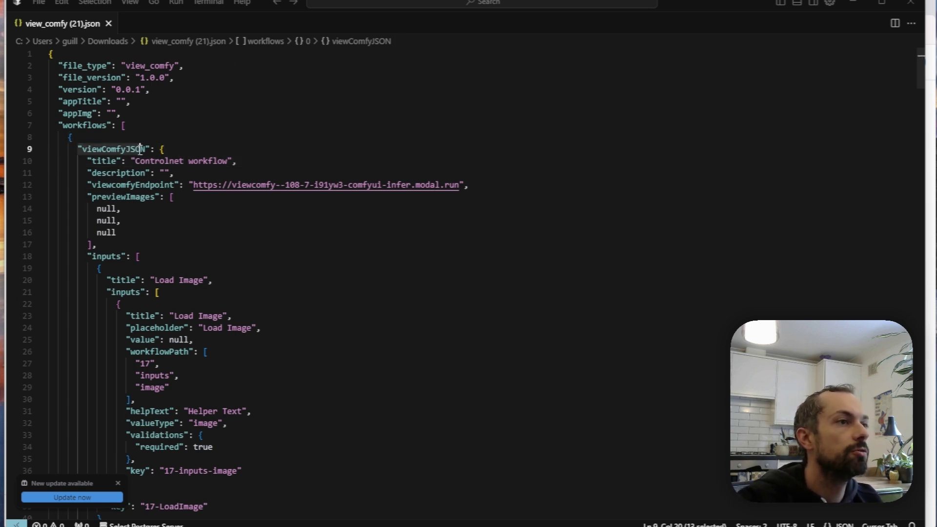
{"action": "left_click", "coordinate": [68, 161]}
{"action": "left_click", "coordinate": [42, 149]}
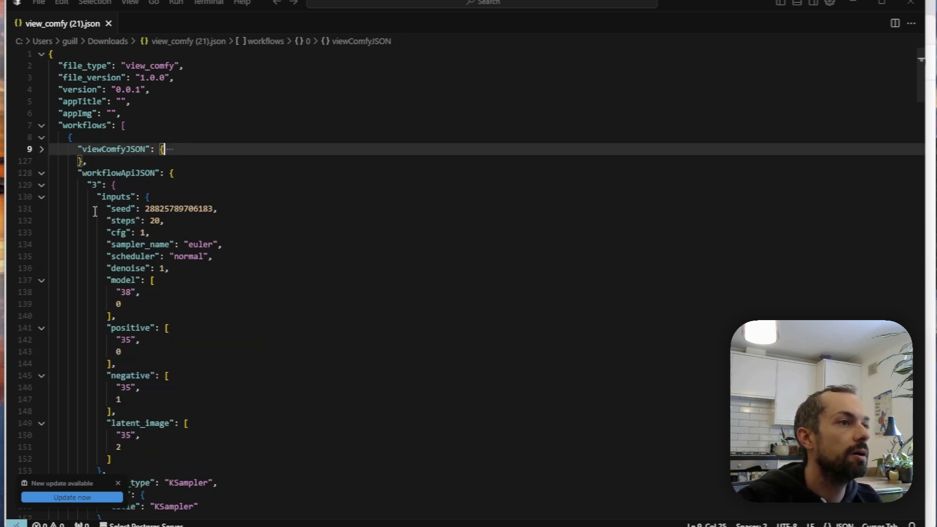
{"action": "left_click", "coordinate": [42, 173]}
{"action": "left_click", "coordinate": [169, 195]}
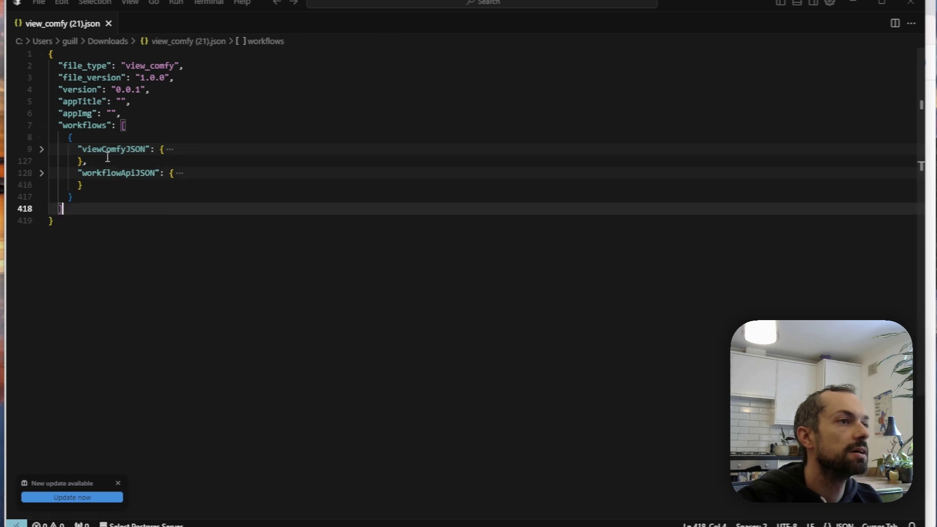
{"action": "left_click", "coordinate": [107, 149]}
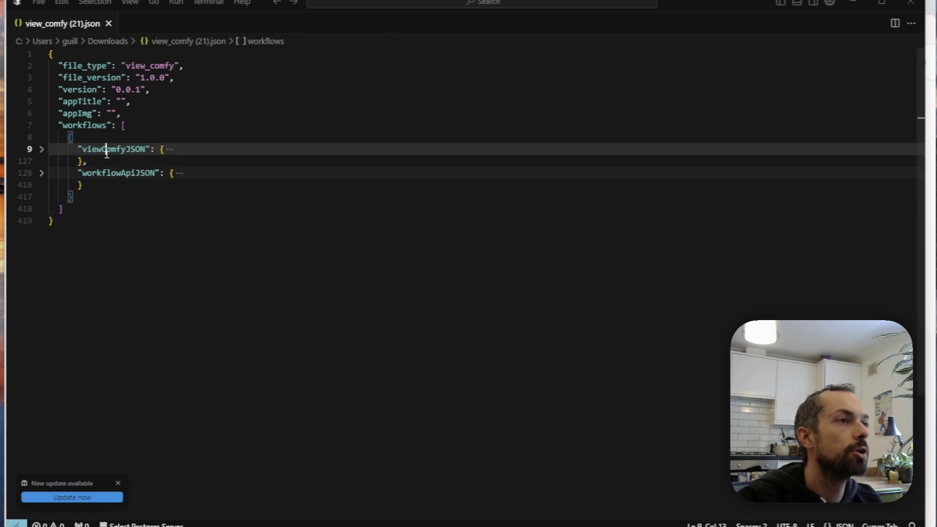
{"action": "left_click", "coordinate": [129, 177]}
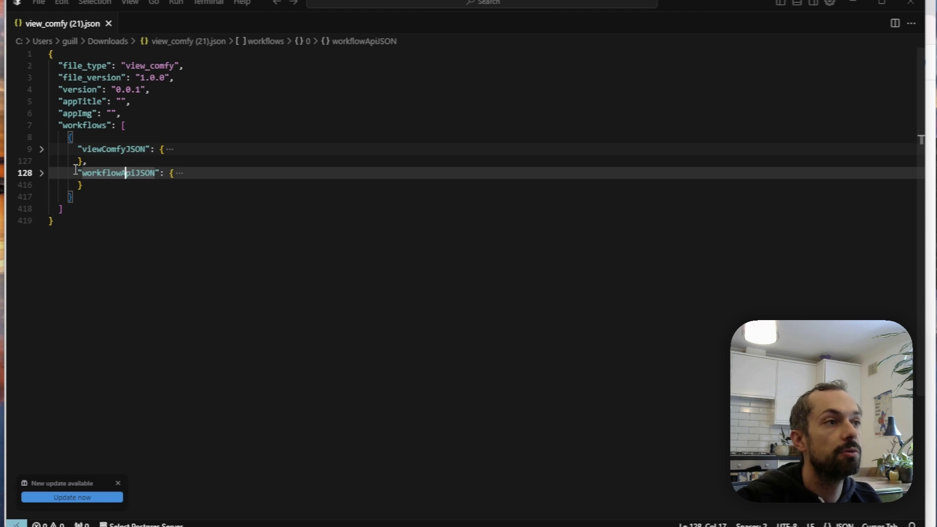
{"action": "left_click_drag", "start_coordinate": [81, 174], "coordinate": [158, 175]}
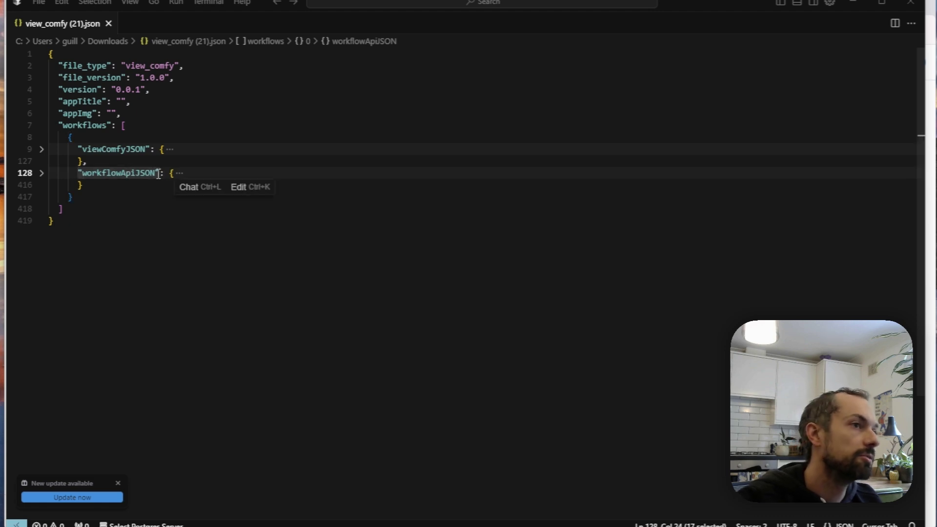
{"action": "left_click", "coordinate": [84, 162]}
{"action": "left_click", "coordinate": [116, 149]}
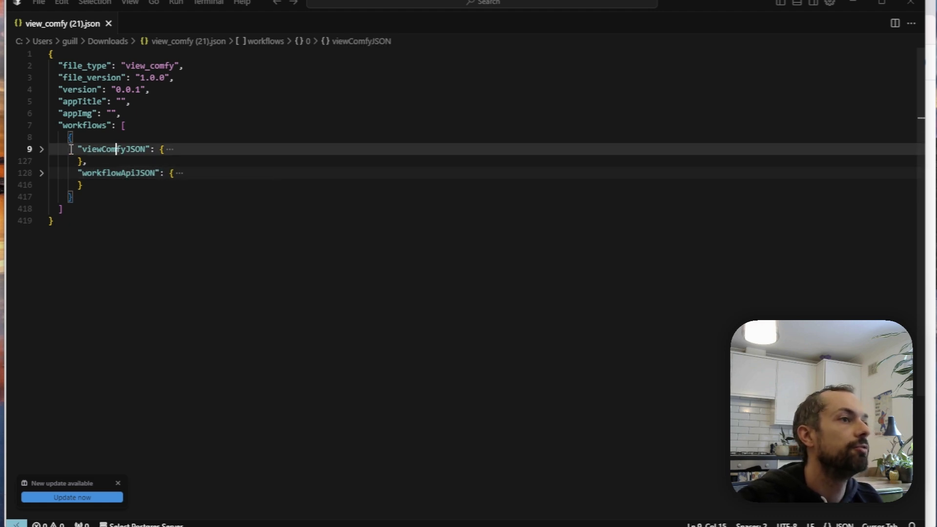
{"action": "left_click", "coordinate": [42, 149]}
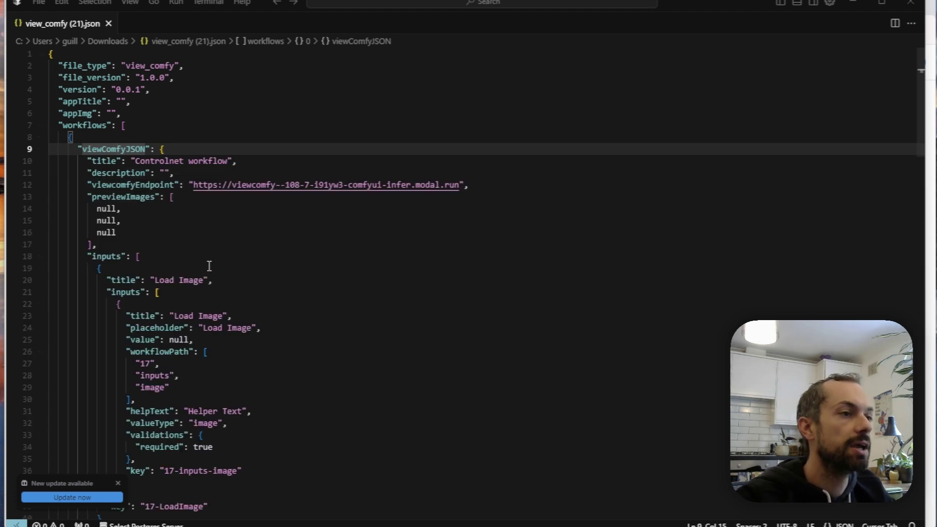
- Collapse and expand the inputs and advancedInputs blocks to review their structure
{"action": "scroll", "coordinate": [172, 239], "scroll_direction": "down", "scroll_amount": 1}
{"action": "scroll", "coordinate": [243, 309], "scroll_direction": "down", "scroll_amount": 2}
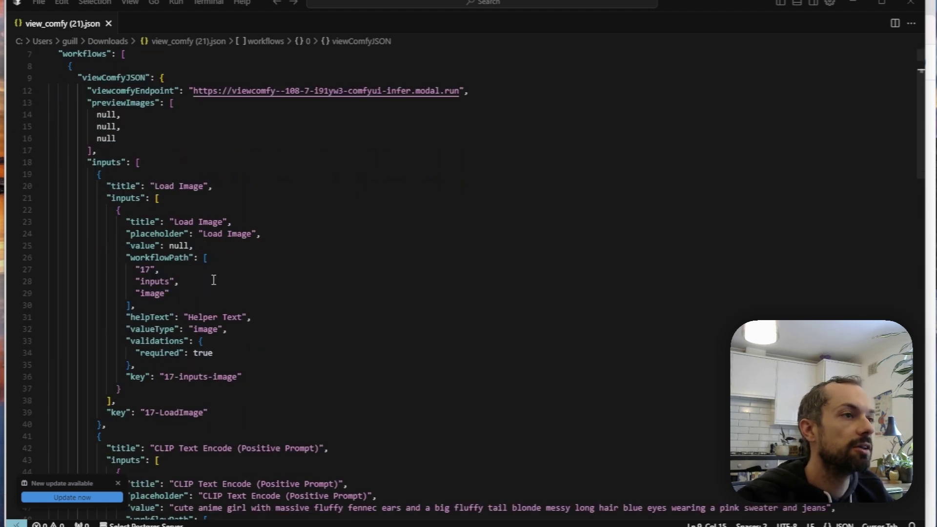
{"action": "left_click", "coordinate": [156, 165]}
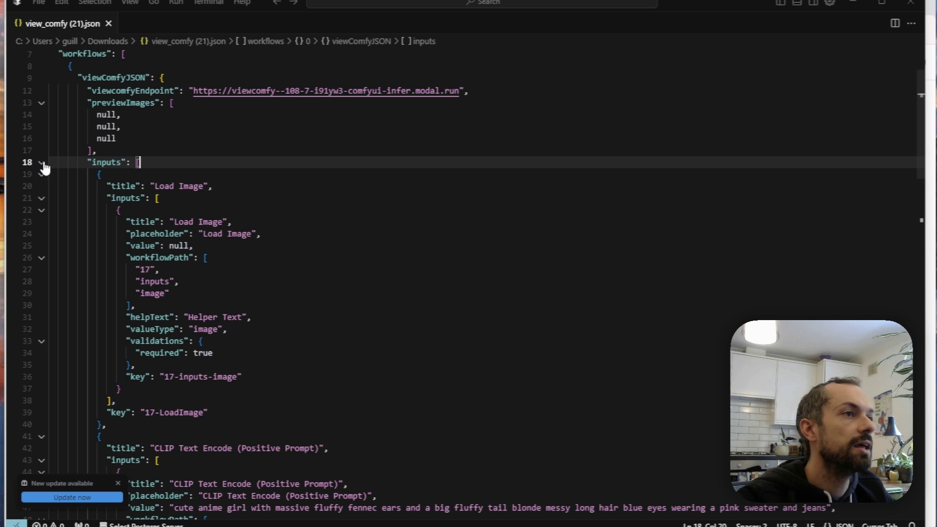
{"action": "left_click", "coordinate": [42, 163]}
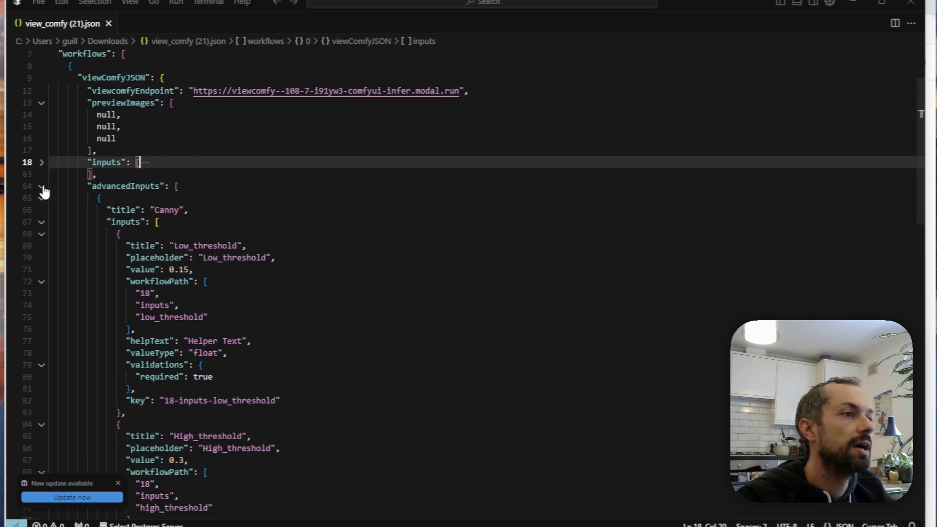
{"action": "left_click", "coordinate": [42, 187]}
{"action": "left_click", "coordinate": [41, 164]}
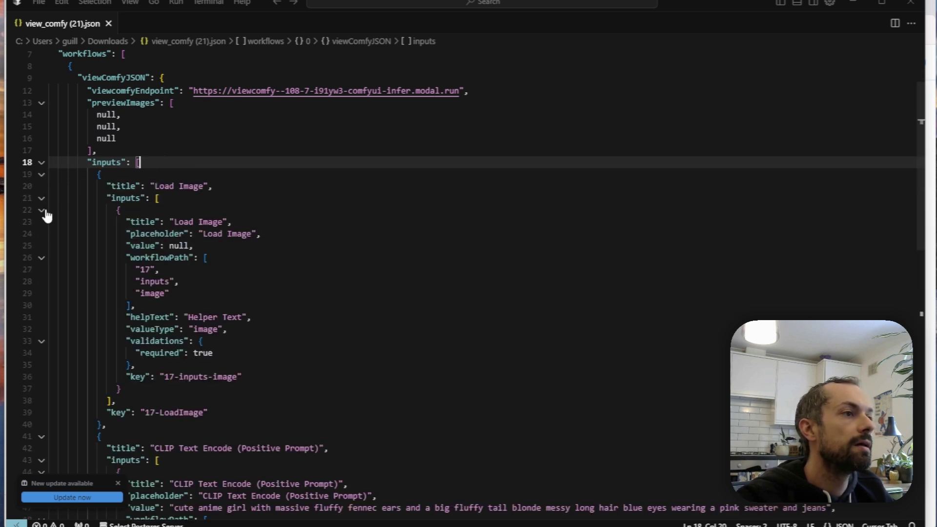
{"action": "left_click", "coordinate": [39, 165]}
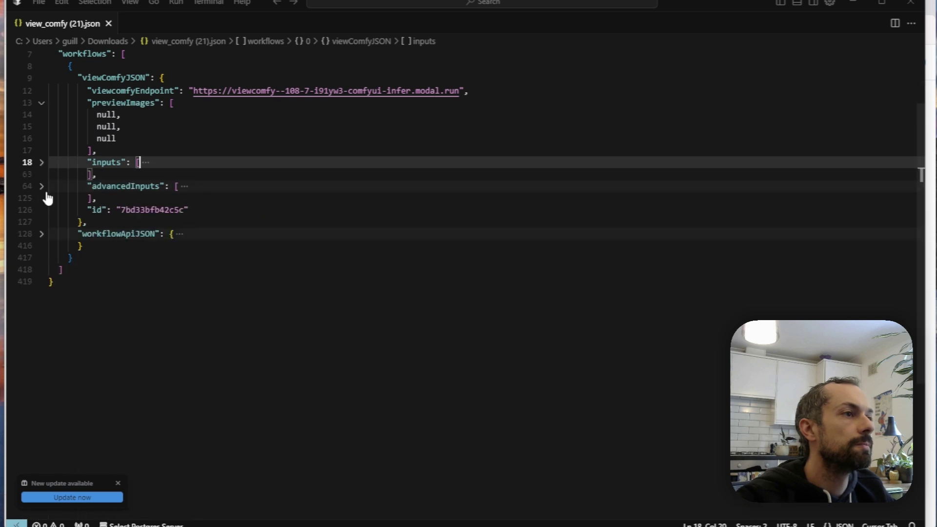
- Expand the advancedInputs and inputs blocks and review the Load Image input entry
{"action": "left_click", "coordinate": [42, 186]}
{"action": "left_click", "coordinate": [42, 164]}
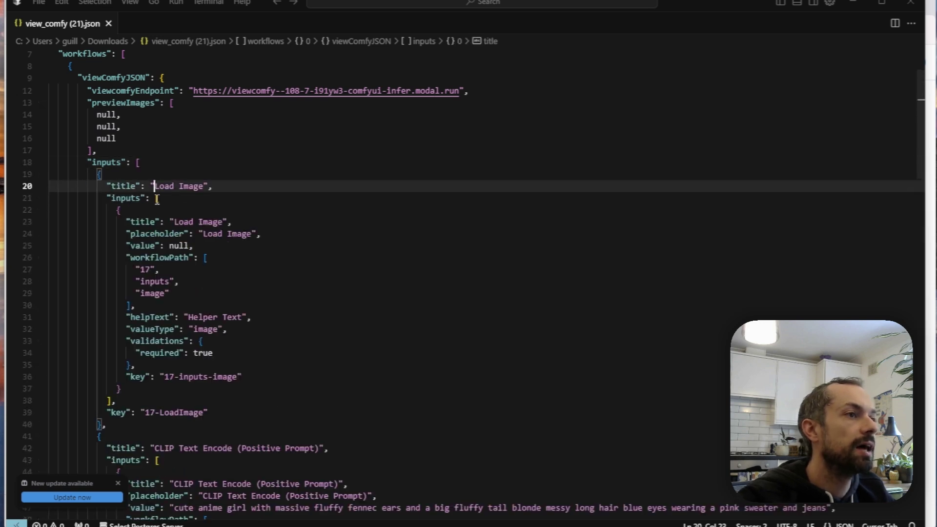
{"action": "scroll", "coordinate": [165, 257], "scroll_direction": "down", "scroll_amount": 1}
{"action": "left_click_drag", "start_coordinate": [100, 146], "coordinate": [131, 390]}
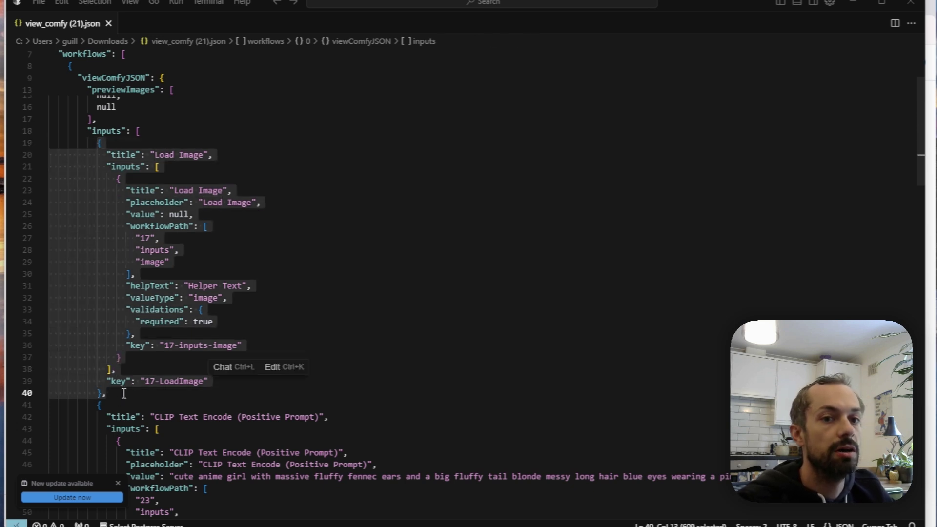
{"action": "left_click", "coordinate": [188, 173]}
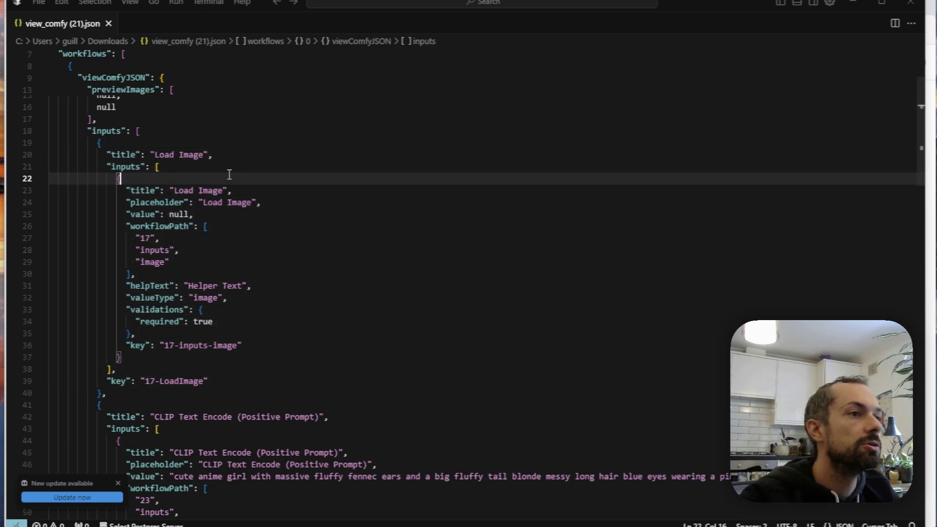
{"action": "scroll", "coordinate": [302, 350], "scroll_direction": "down", "scroll_amount": 1}
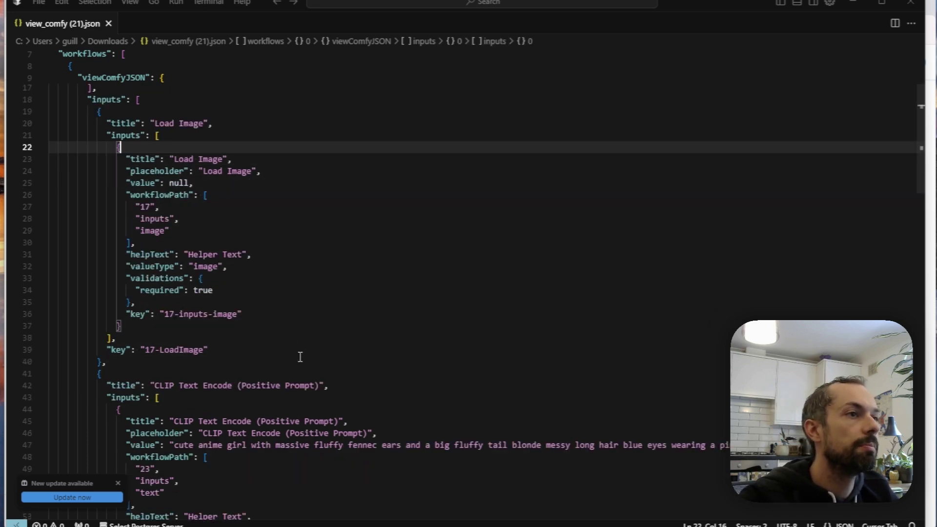
{"action": "scroll", "coordinate": [300, 353], "scroll_direction": "down", "scroll_amount": 4}
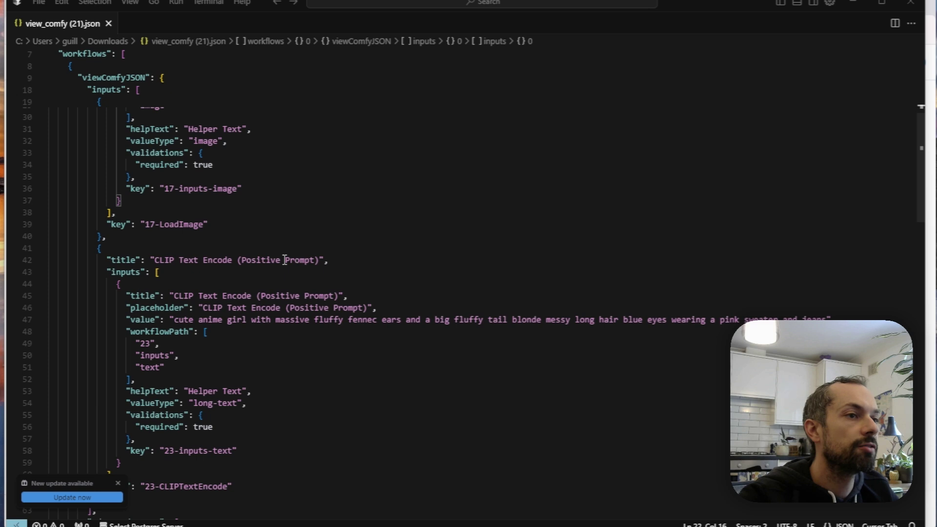
- Shorten the positive prompt's group title, field title and placeholder from 'CLIP Text Encode (Positive Prompt)' to 'Prompt'
{"action": "left_click_drag", "start_coordinate": [285, 258], "coordinate": [154, 259]}
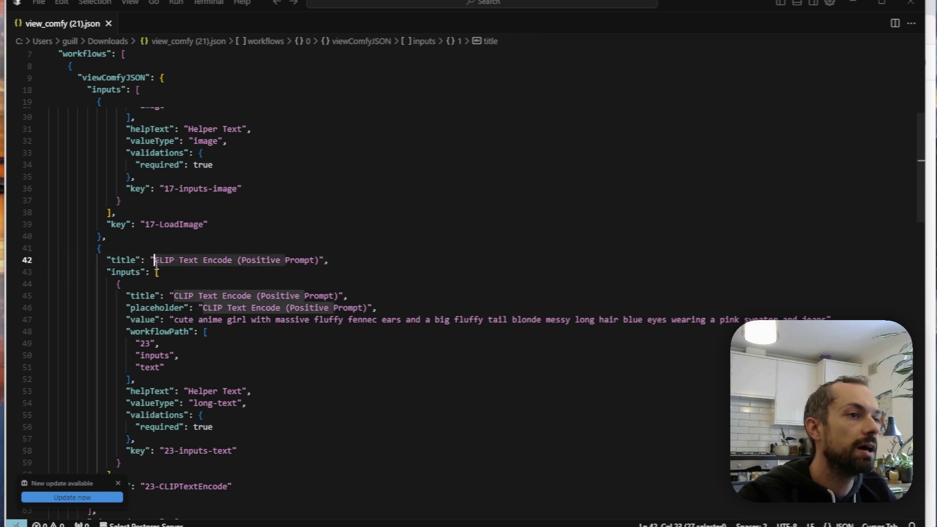
{"action": "key", "text": "BackSpace"}
{"action": "key", "text": "ctrl+Right"}
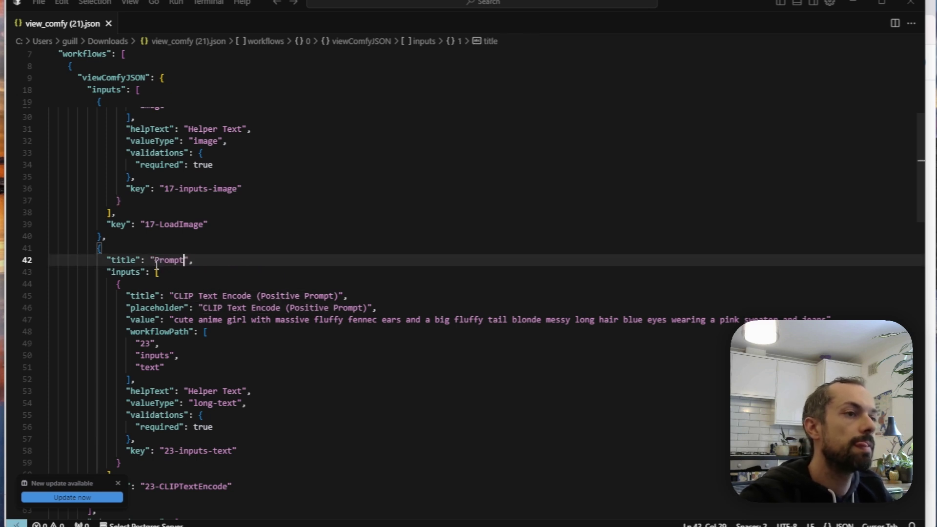
{"action": "double_click", "coordinate": [186, 295]}
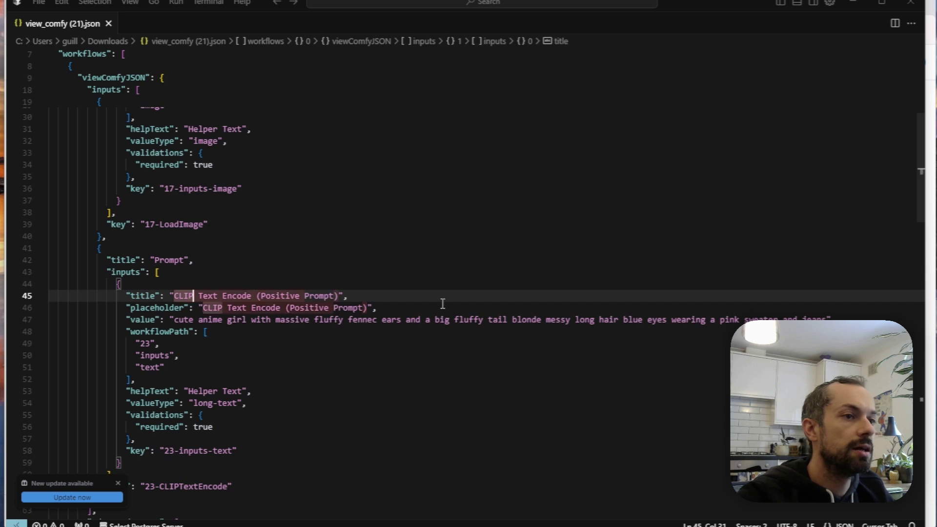
{"action": "key", "text": "Tab"}
{"action": "left_click", "coordinate": [299, 355]}
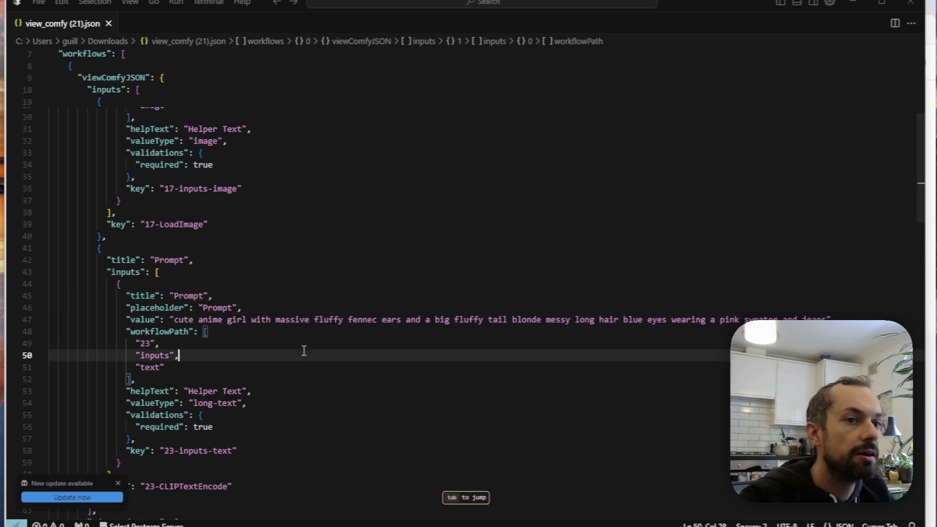
{"action": "left_click", "coordinate": [410, 309]}
{"action": "left_click", "coordinate": [281, 335]}
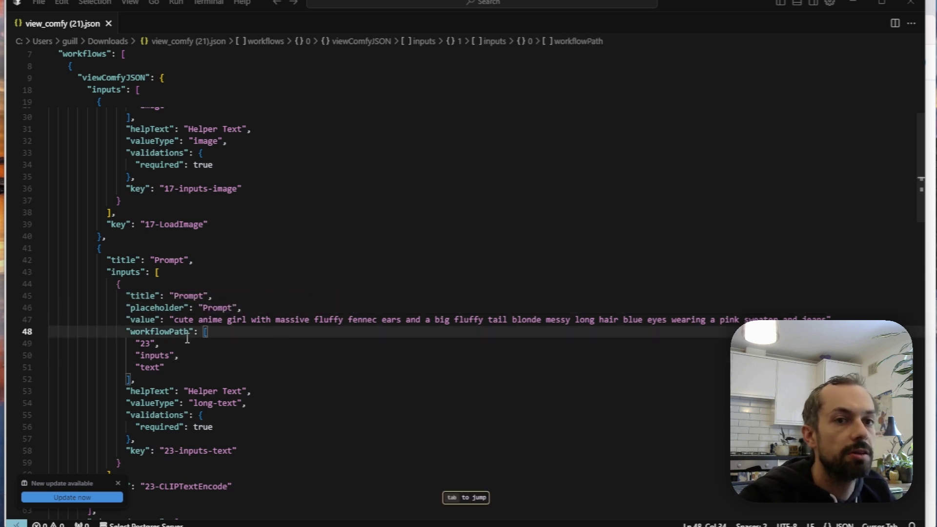
{"action": "scroll", "coordinate": [268, 328], "scroll_direction": "down", "scroll_amount": 5}
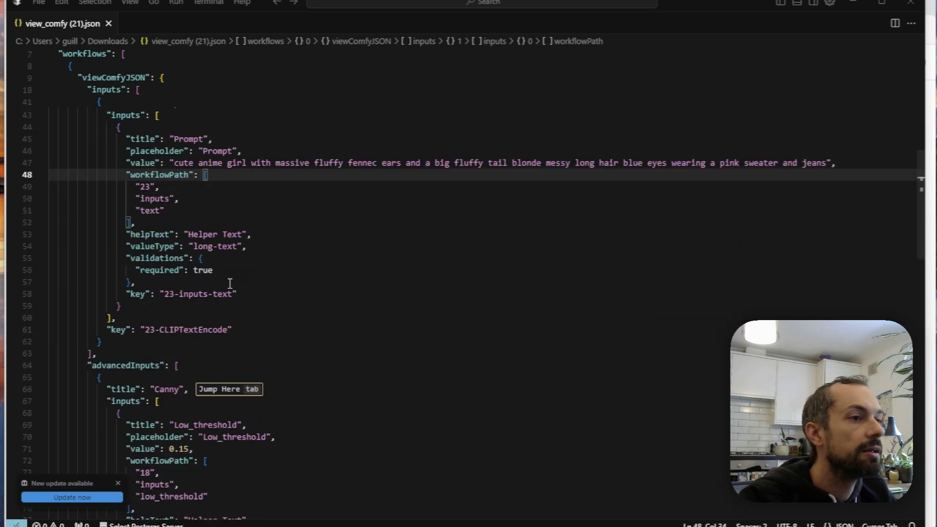
{"action": "scroll", "coordinate": [227, 286], "scroll_direction": "down", "scroll_amount": 3}
- Retitle the Canny advanced input group to 'Canny Settings'
{"action": "left_click", "coordinate": [140, 272]}
{"action": "scroll", "coordinate": [260, 330], "scroll_direction": "down", "scroll_amount": 3}
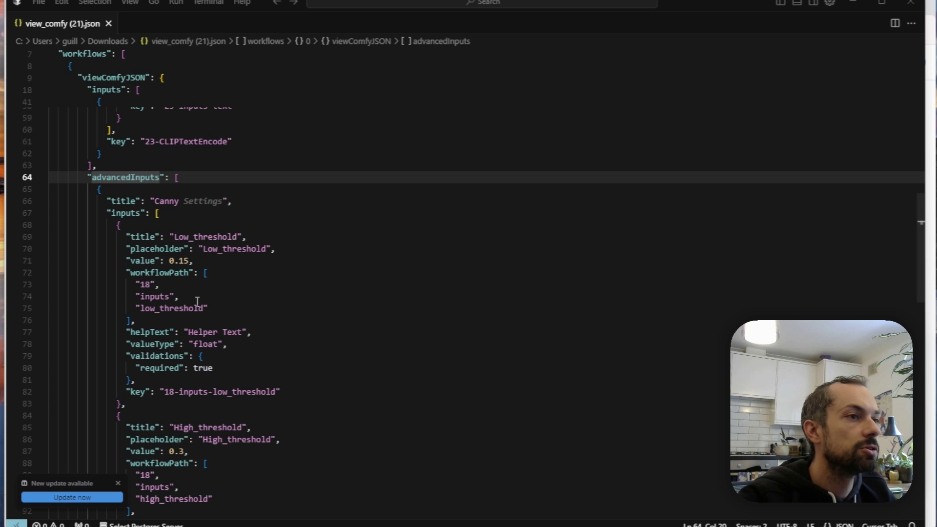
{"action": "left_click", "coordinate": [170, 200]}
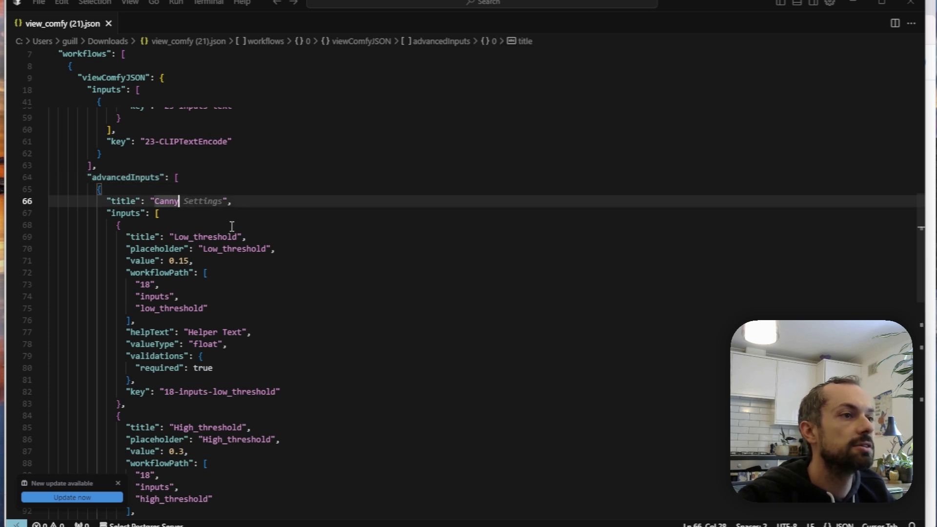
{"action": "key", "text": "Tab"}
{"action": "key", "text": "Tab"}
- Check the Low_threshold and High_threshold inputs, then select the String group title
{"action": "scroll", "coordinate": [244, 302], "scroll_direction": "down", "scroll_amount": 1}
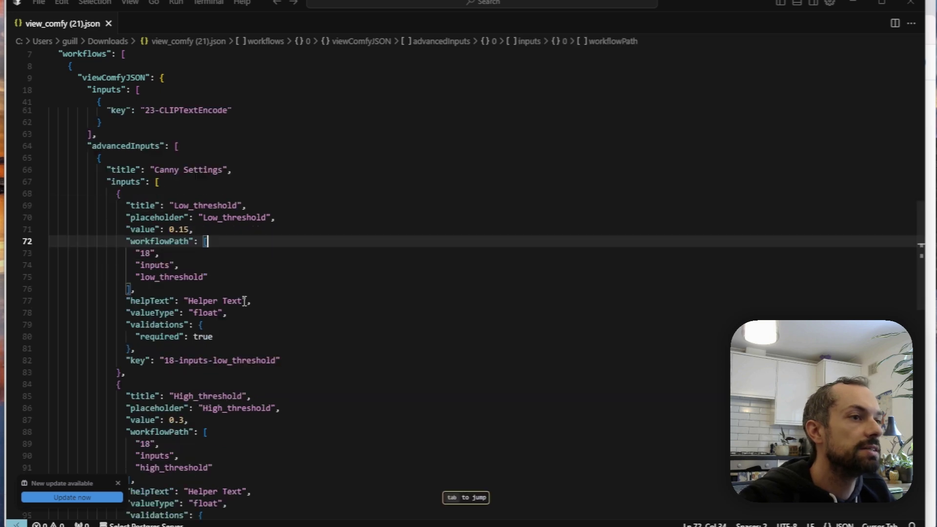
{"action": "double_click", "coordinate": [214, 208]}
{"action": "scroll", "coordinate": [245, 389], "scroll_direction": "down", "scroll_amount": 2}
{"action": "double_click", "coordinate": [220, 335]}
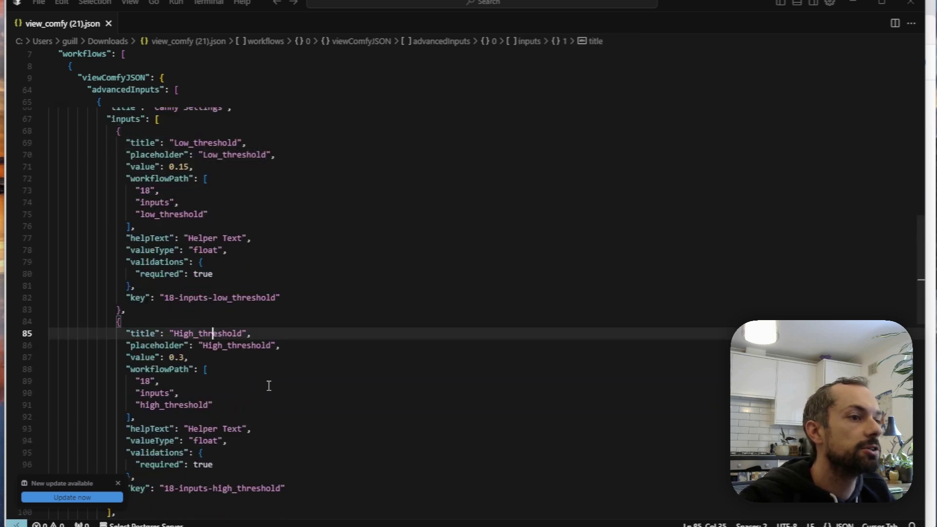
{"action": "scroll", "coordinate": [268, 385], "scroll_direction": "down", "scroll_amount": 3}
{"action": "scroll", "coordinate": [116, 223], "scroll_direction": "down", "scroll_amount": 8}
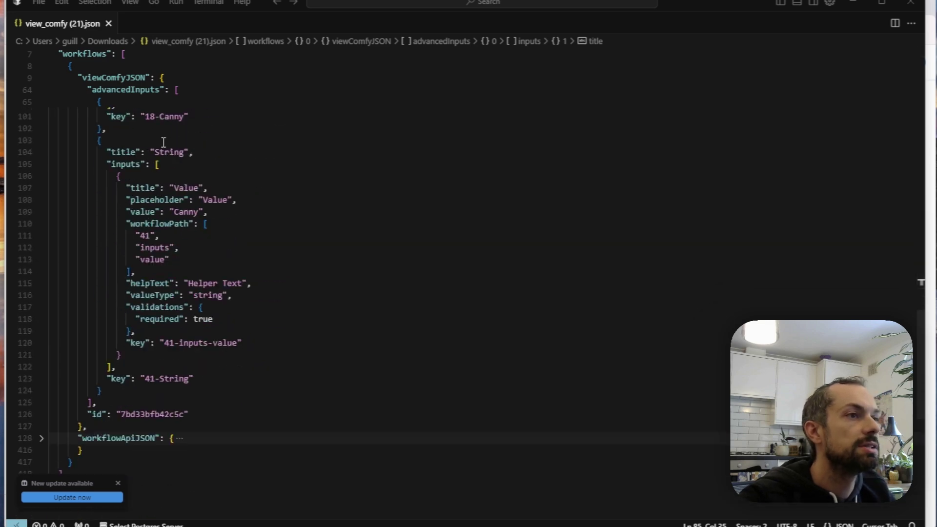
{"action": "double_click", "coordinate": [169, 152]}
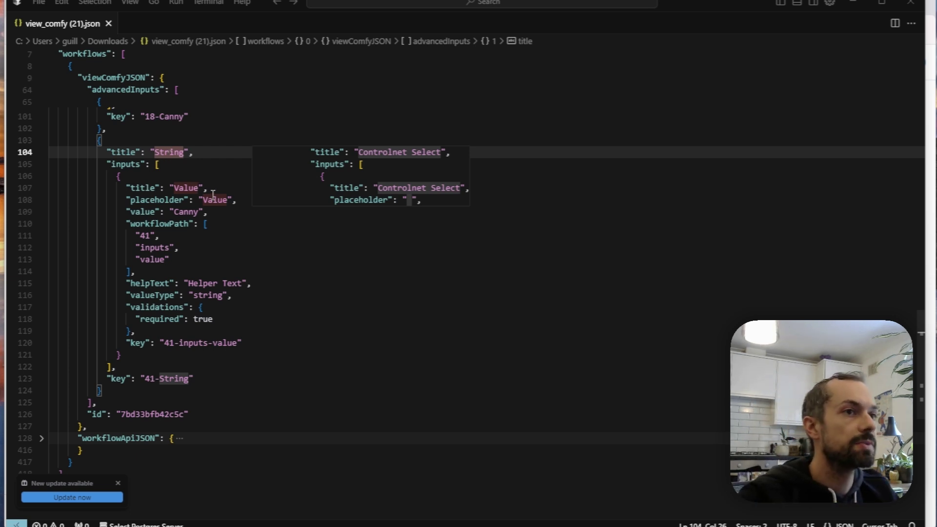
- Rename the String input to 'Controlnet Select'
{"action": "key", "text": "Tab"}
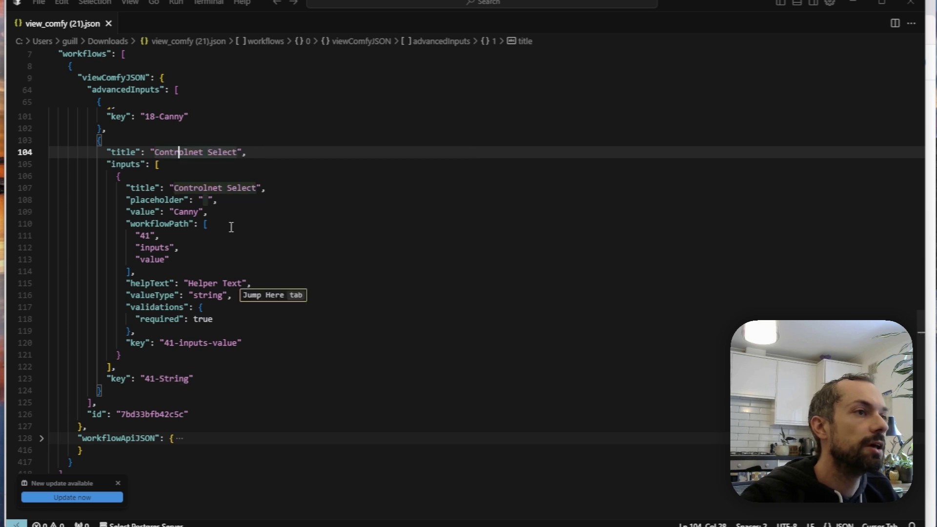
{"action": "left_click", "coordinate": [248, 200]}
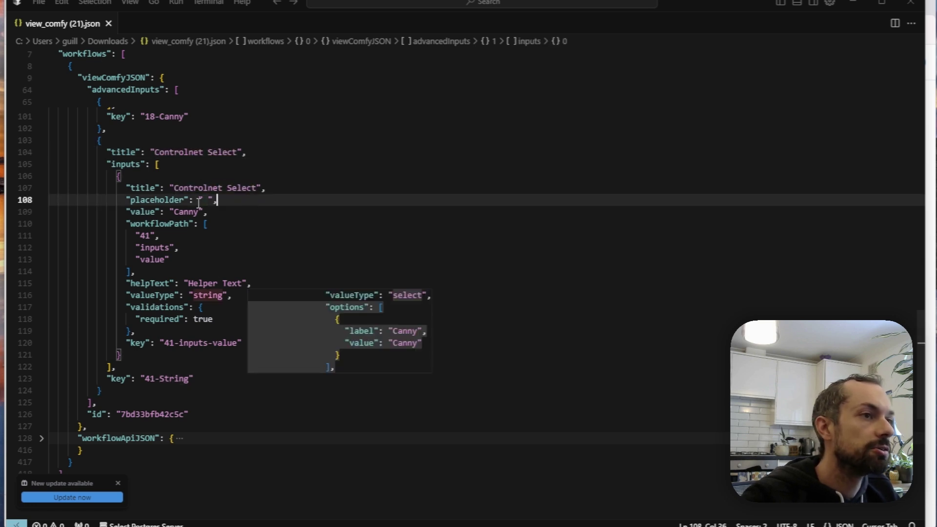
{"action": "left_click", "coordinate": [239, 259]}
{"action": "left_click", "coordinate": [150, 297]}
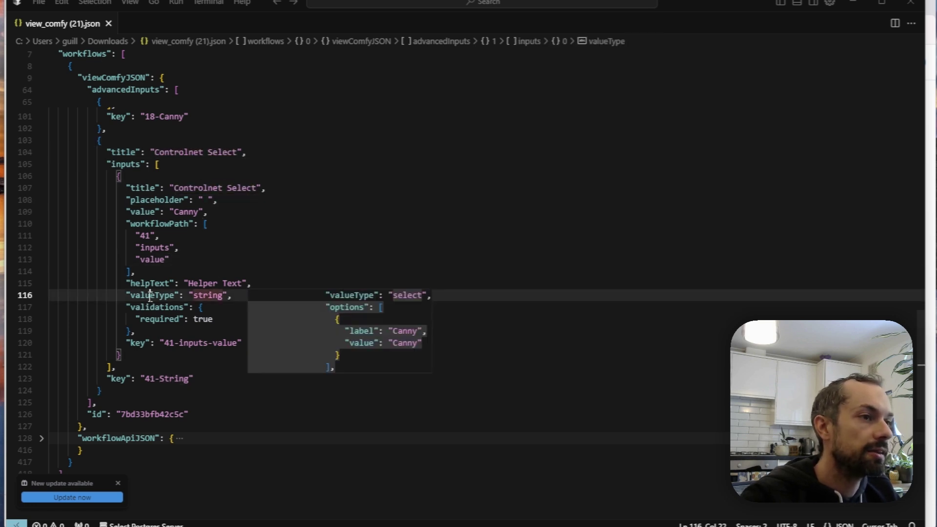
{"action": "left_click_drag", "start_coordinate": [213, 248], "coordinate": [214, 255]}
{"action": "mouse_move", "coordinate": [418, 306]}
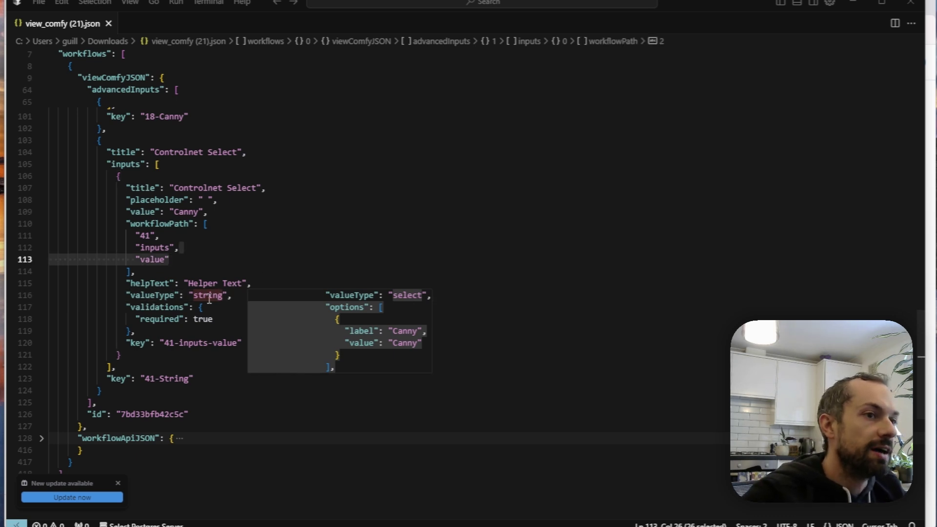
{"action": "left_click", "coordinate": [175, 296]}
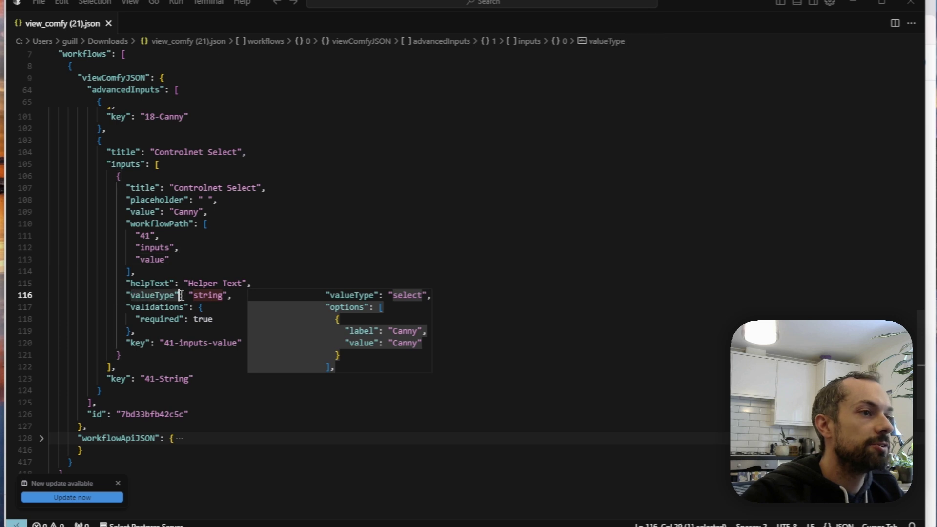
- Change the valueType to 'select' and add Canny and Depth options
{"action": "double_click", "coordinate": [205, 295]}
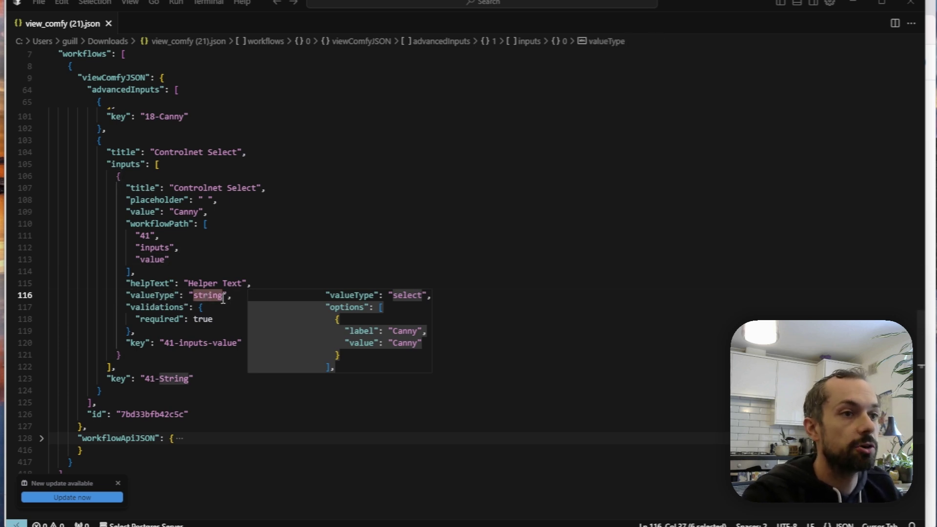
{"action": "type", "text": "select"}
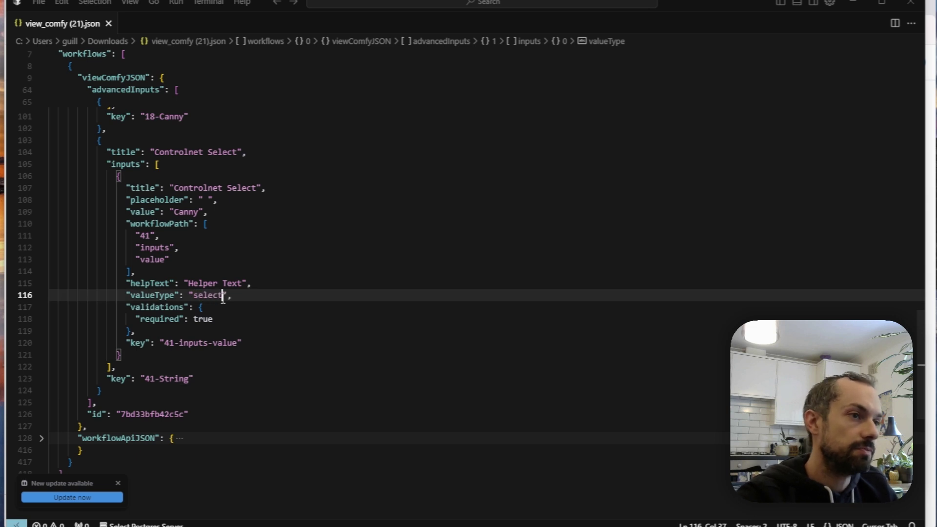
{"action": "left_click", "coordinate": [259, 295]}
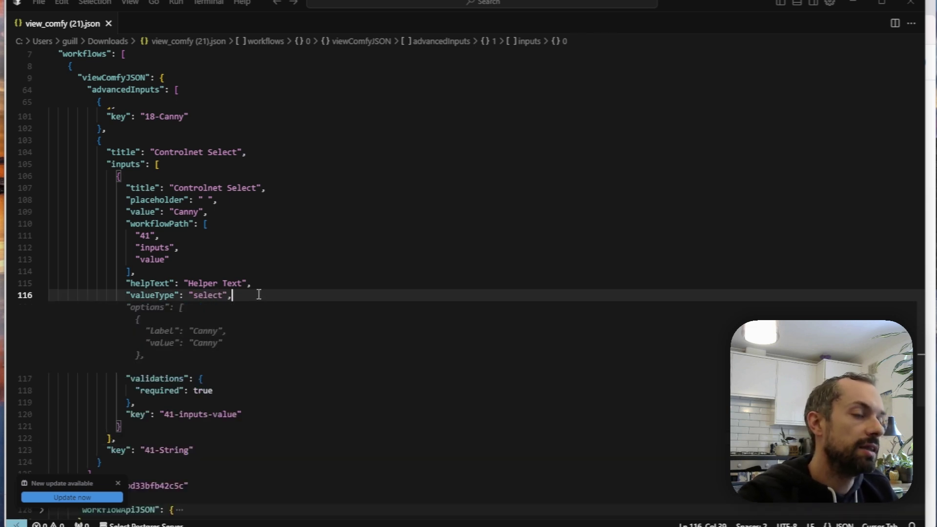
{"action": "key", "text": "Return"}
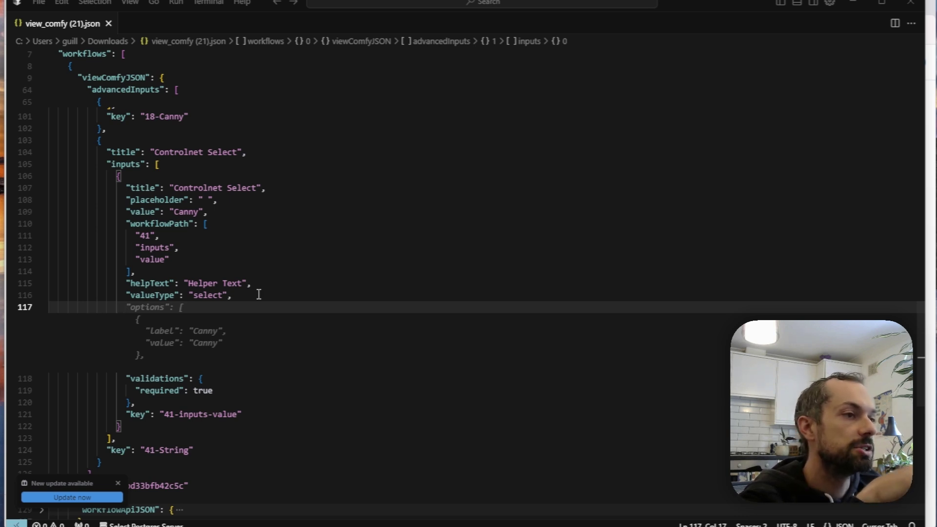
{"action": "key", "text": "Tab"}
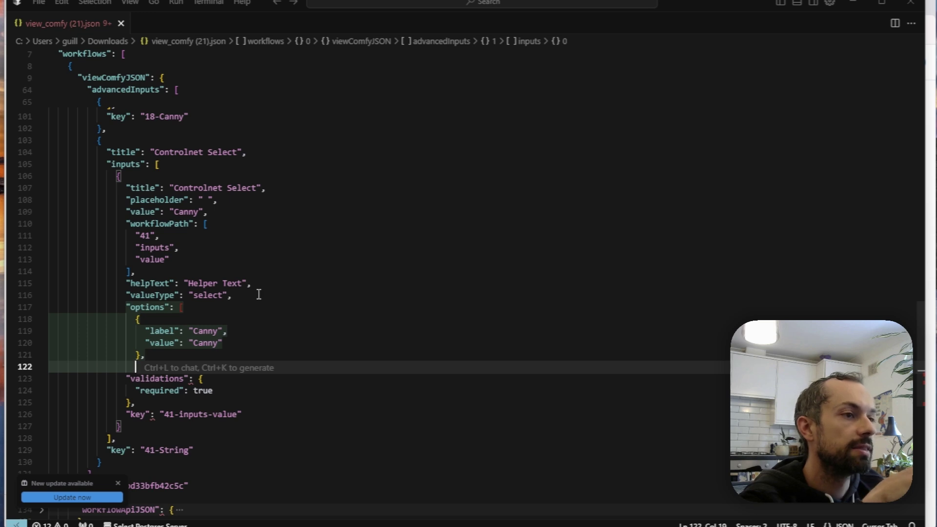
{"action": "key", "text": "Tab"}
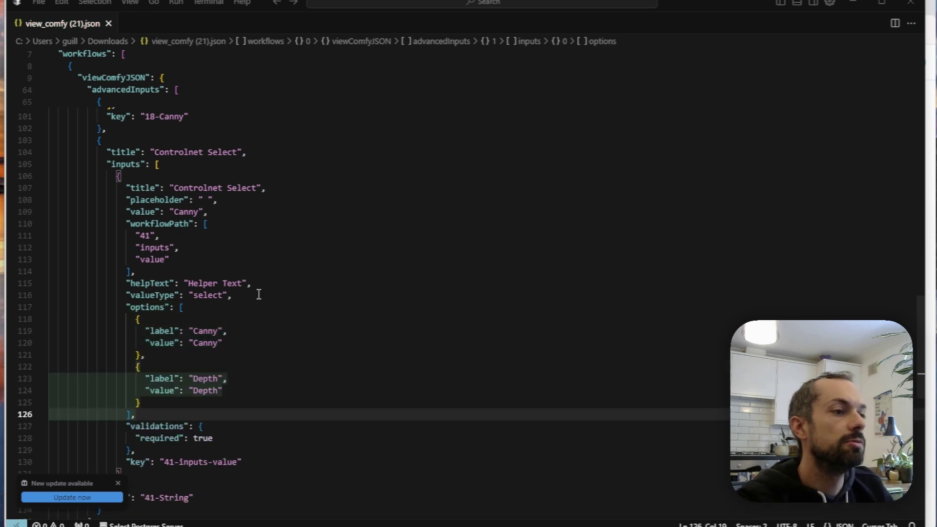
- Review the label and value keys of the Canny option
{"action": "left_click", "coordinate": [150, 359]}
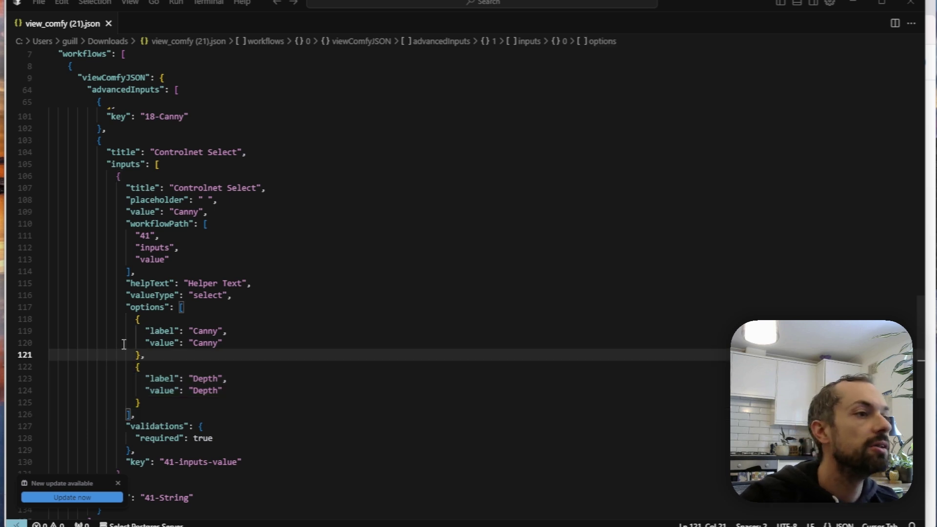
{"action": "double_click", "coordinate": [205, 331]}
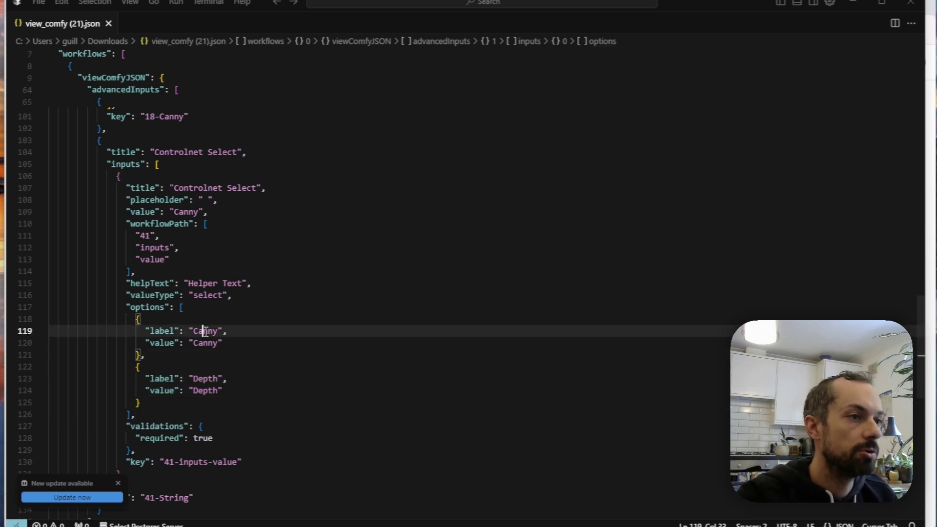
{"action": "double_click", "coordinate": [152, 332]}
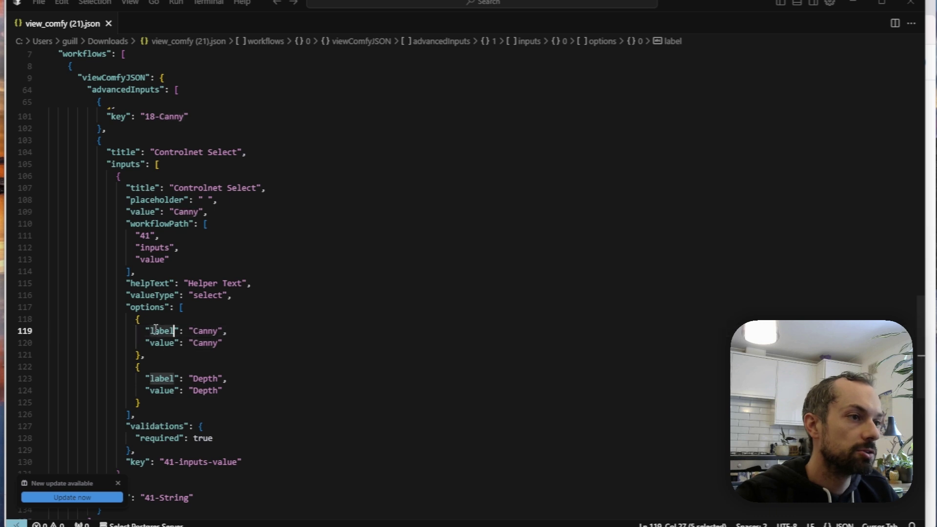
{"action": "double_click", "coordinate": [201, 330]}
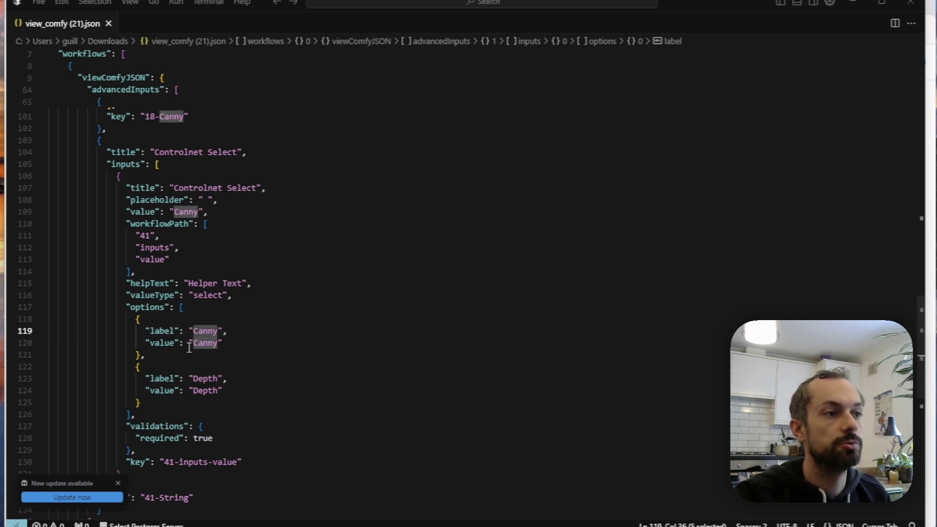
{"action": "double_click", "coordinate": [166, 343]}
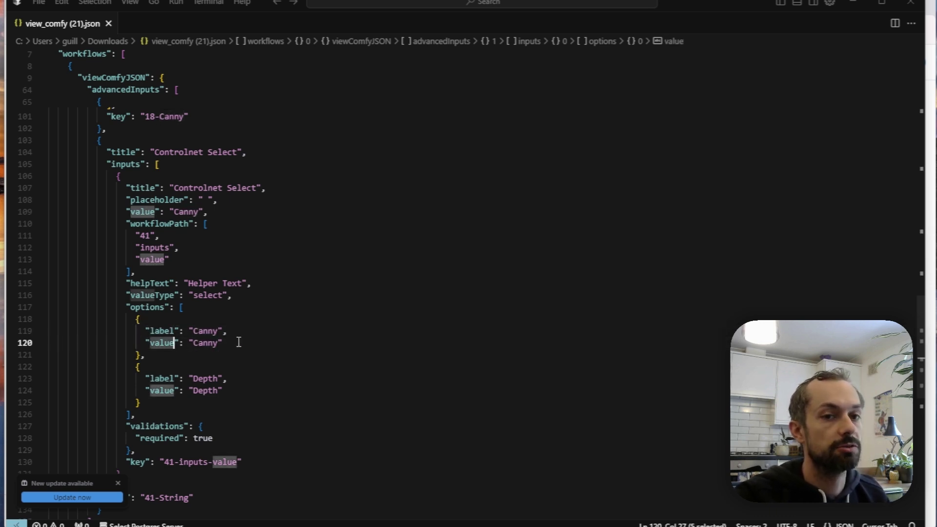
- Try labelling the Canny option 'Canny controlnet', then revert it to 'Canny'
{"action": "key", "text": "Escape"}
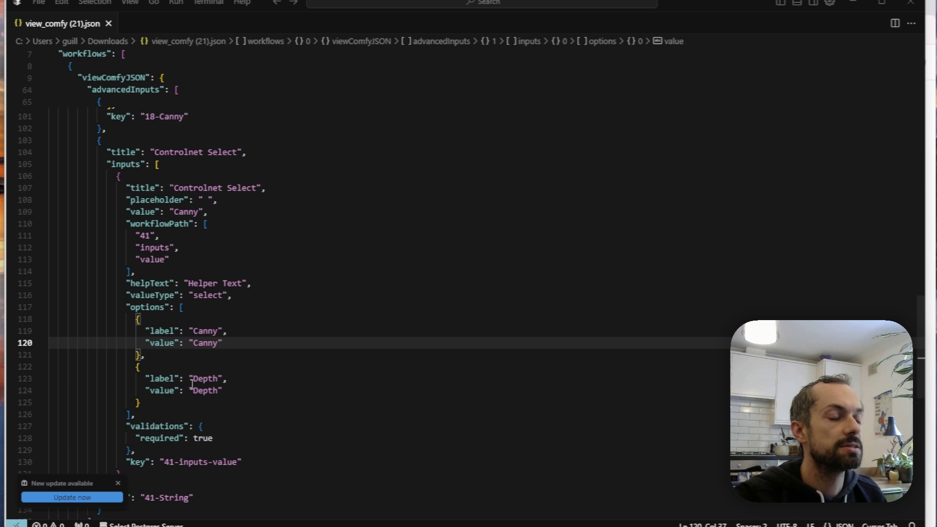
{"action": "left_click", "coordinate": [220, 331]}
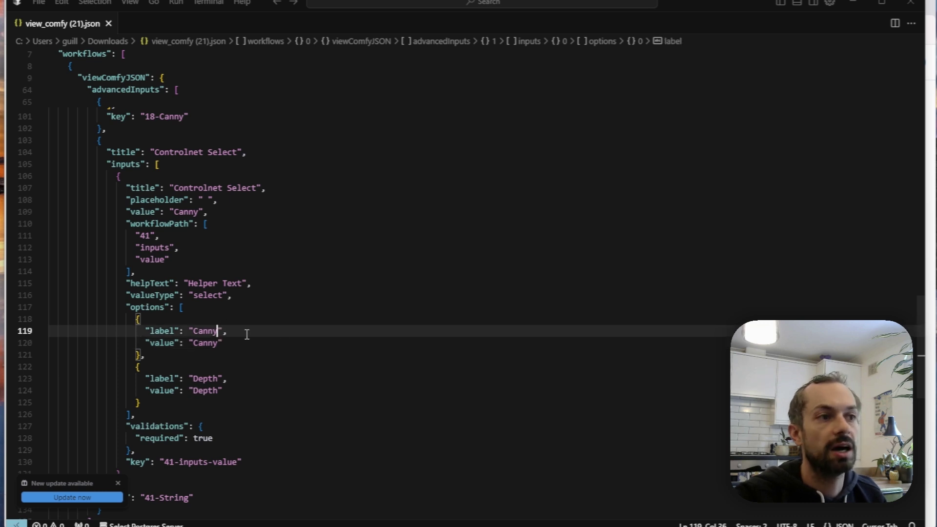
{"action": "type", "text": "controlnet"}
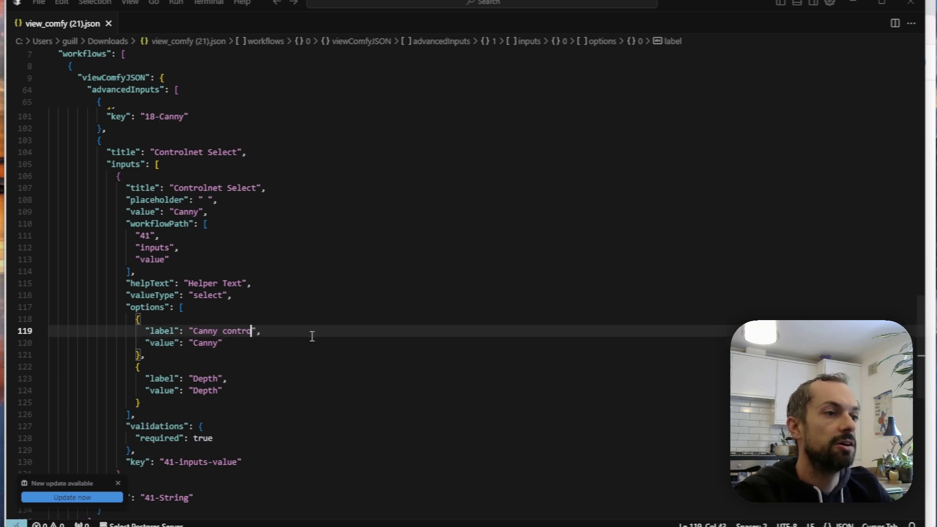
{"action": "left_click", "coordinate": [301, 368]}
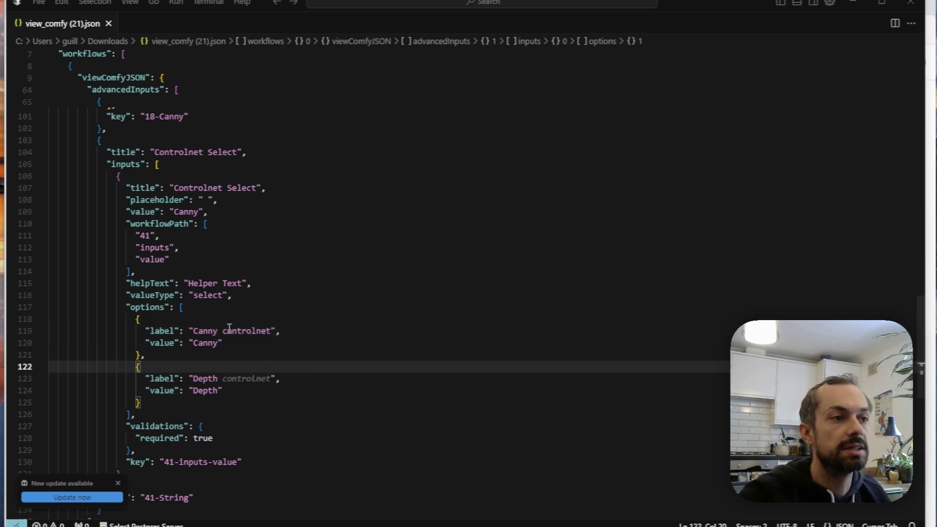
{"action": "double_click", "coordinate": [212, 345]}
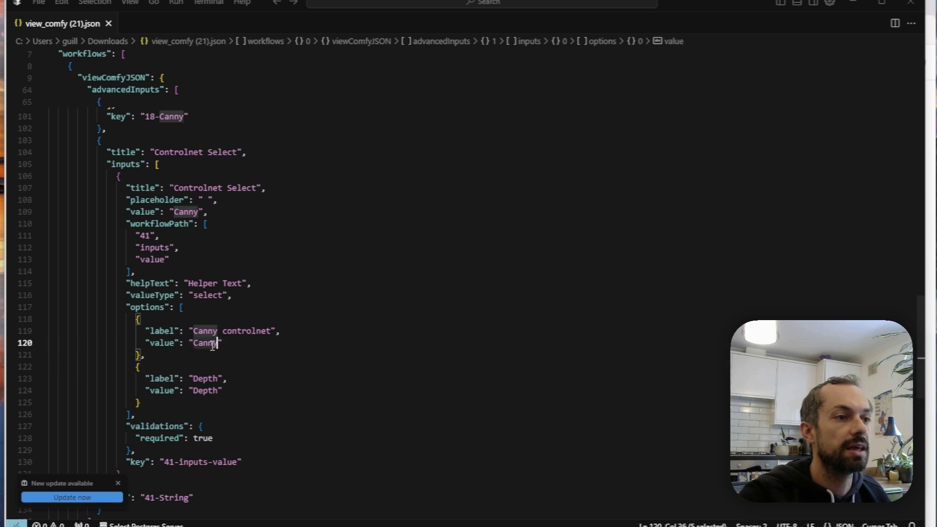
{"action": "key", "text": "Down"}
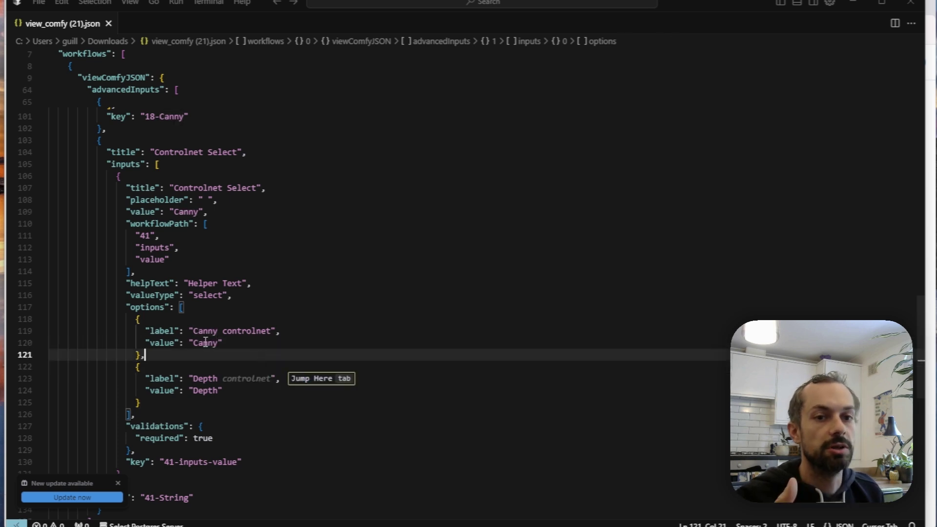
{"action": "double_click", "coordinate": [254, 331]}
{"action": "key", "text": "BackSpace"}
{"action": "key", "text": "BackSpace"}
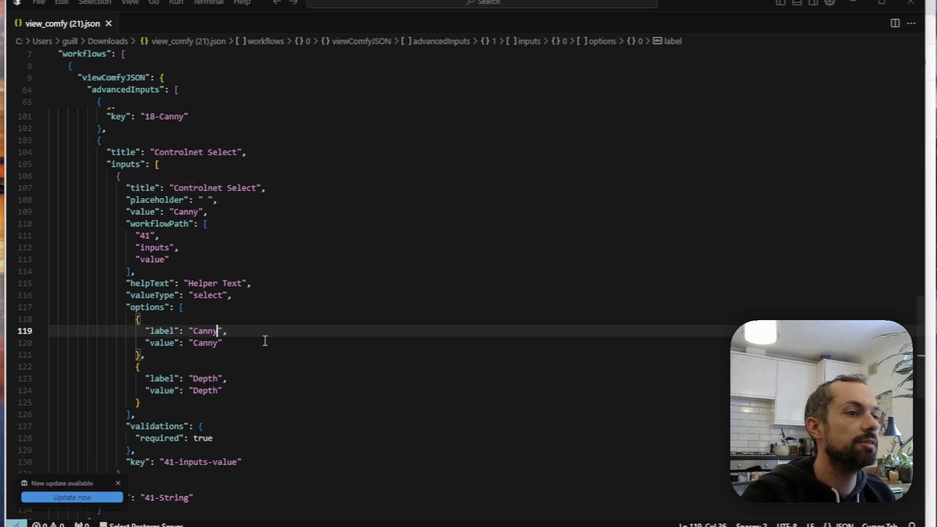
{"action": "left_click", "coordinate": [251, 352]}
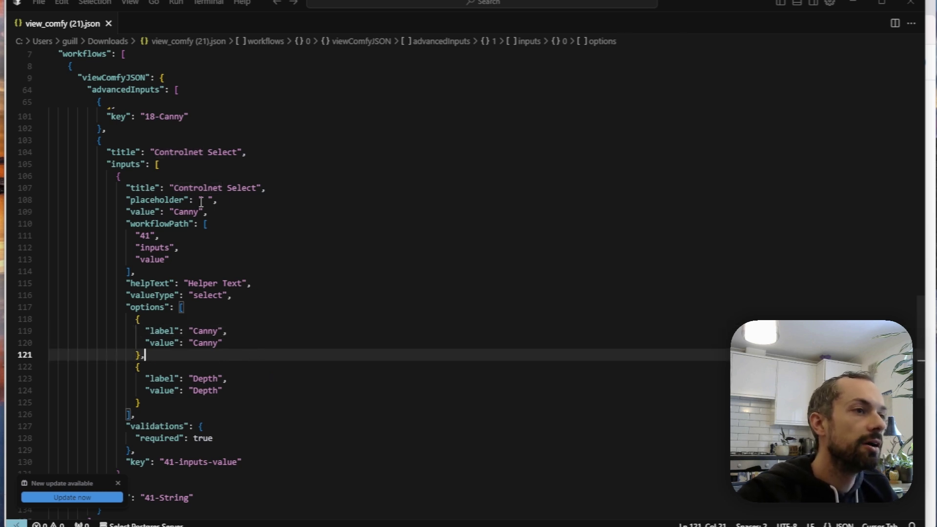
{"action": "double_click", "coordinate": [205, 331]}
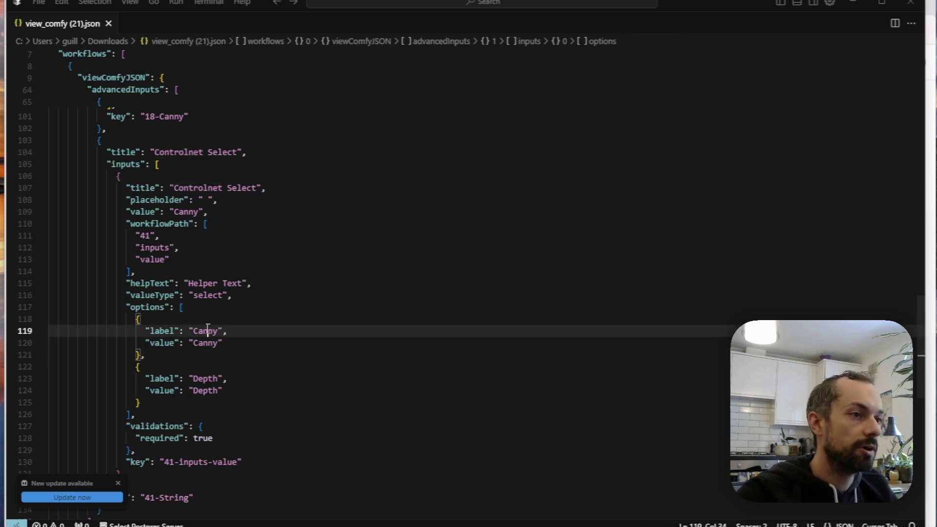
- Set the Controlnet Select placeholder to 'Canny' and recheck the group title
{"action": "left_click", "coordinate": [209, 200]}
{"action": "type", "text": "Canny"}
{"action": "left_click", "coordinate": [302, 379]}
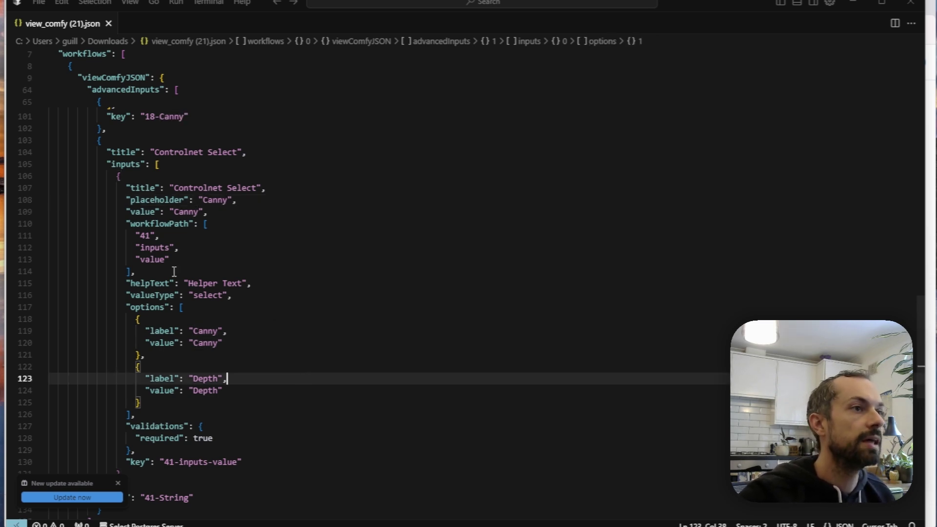
{"action": "scroll", "coordinate": [182, 313], "scroll_direction": "up", "scroll_amount": 1}
{"action": "left_click", "coordinate": [190, 186]}
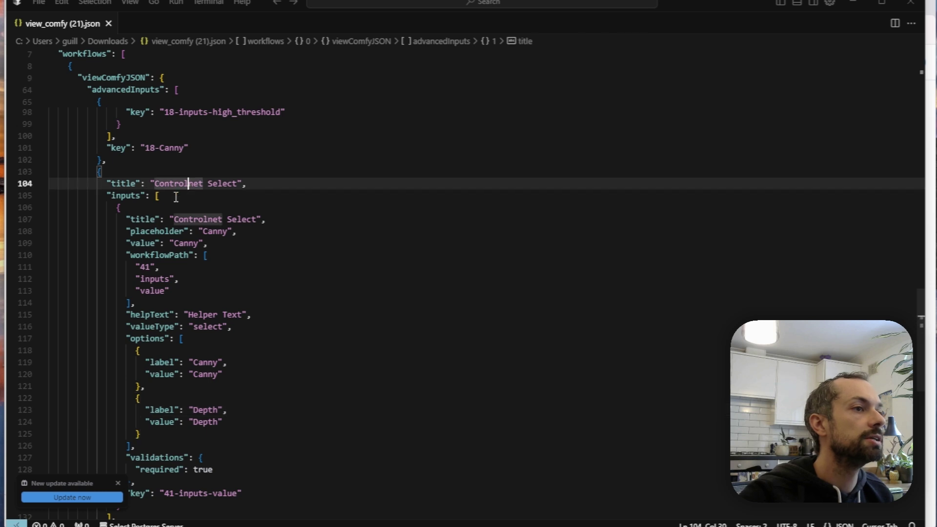
{"action": "left_click", "coordinate": [113, 195]}
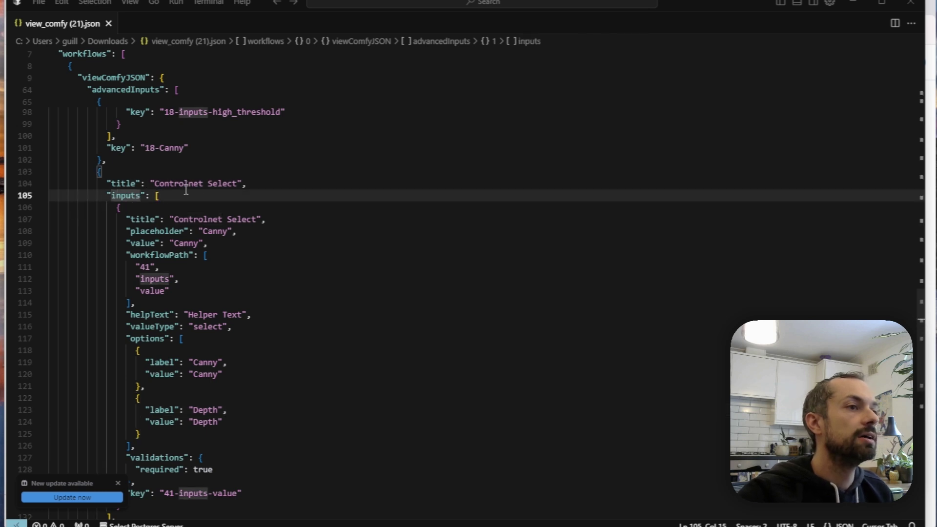
{"action": "scroll", "coordinate": [185, 190], "scroll_direction": "up", "scroll_amount": 3}
{"action": "double_click", "coordinate": [185, 277]}
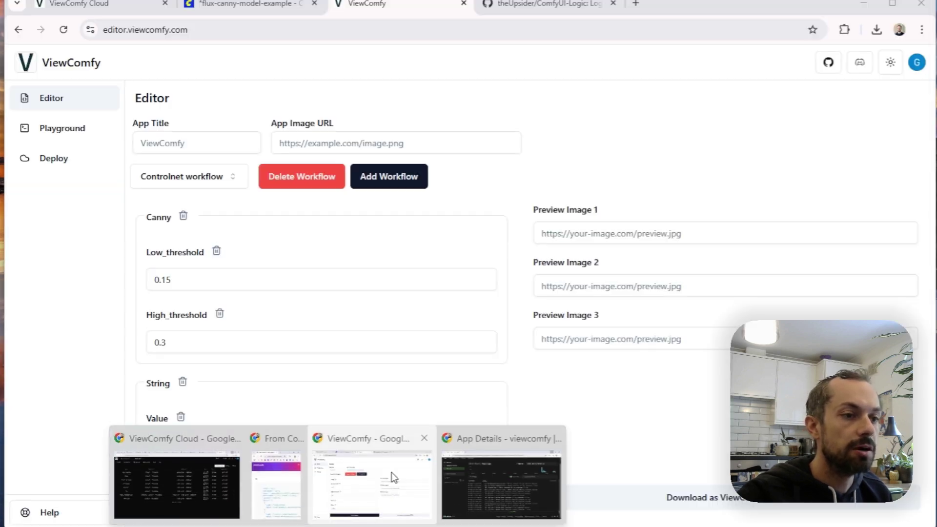
- Open ViewComfy's Playground and expand Advanced Inputs showing Canny thresholds 0.15 and 0.3
{"action": "left_click", "coordinate": [392, 472]}
{"action": "left_click", "coordinate": [75, 131]}
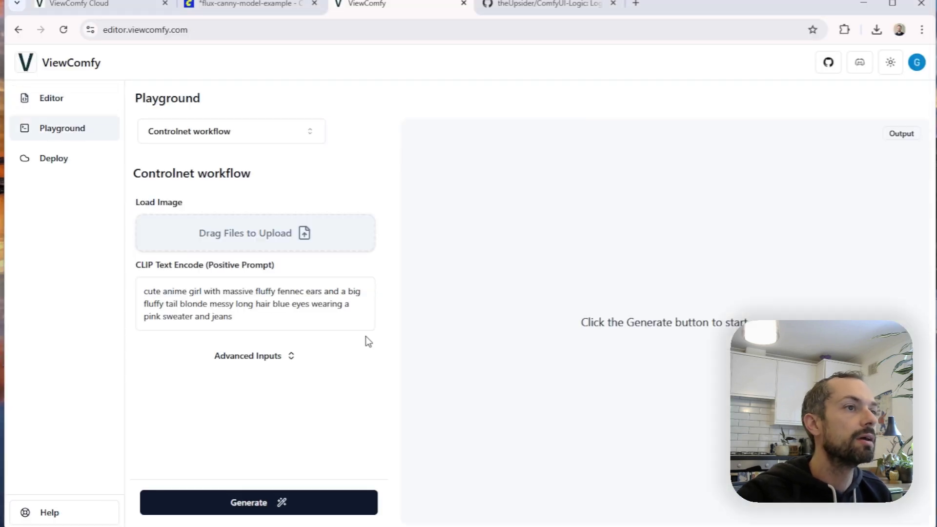
{"action": "left_click", "coordinate": [246, 356]}
{"action": "scroll", "coordinate": [267, 333], "scroll_direction": "down", "scroll_amount": 3}
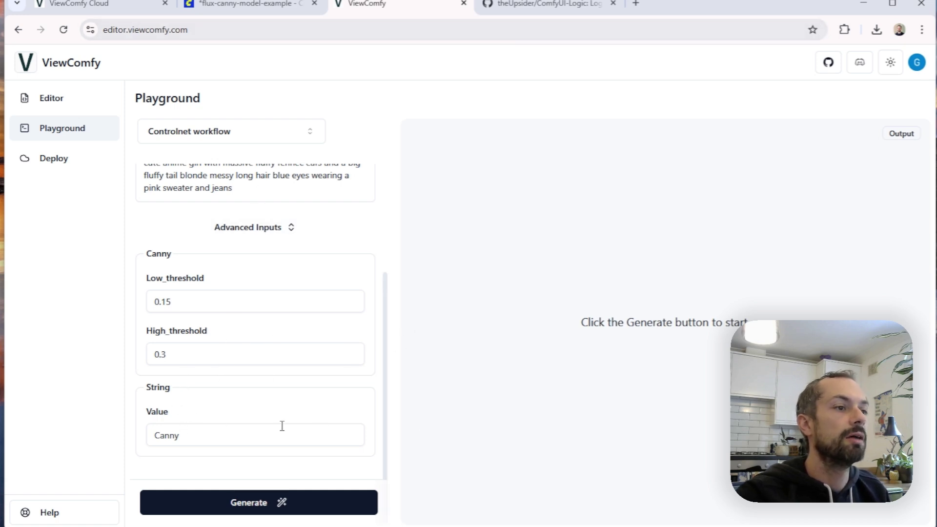
{"action": "scroll", "coordinate": [272, 414], "scroll_direction": "up", "scroll_amount": 3}
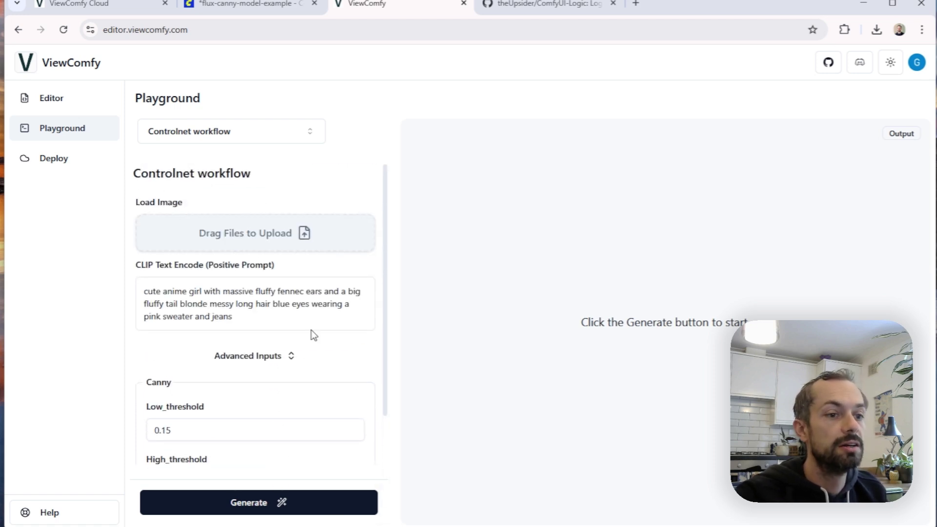
- In view_comfy (21).json, fold the Controlnet Select inputs array
{"action": "mouse_move", "coordinate": [393, 526]}
{"action": "left_click", "coordinate": [331, 485]}
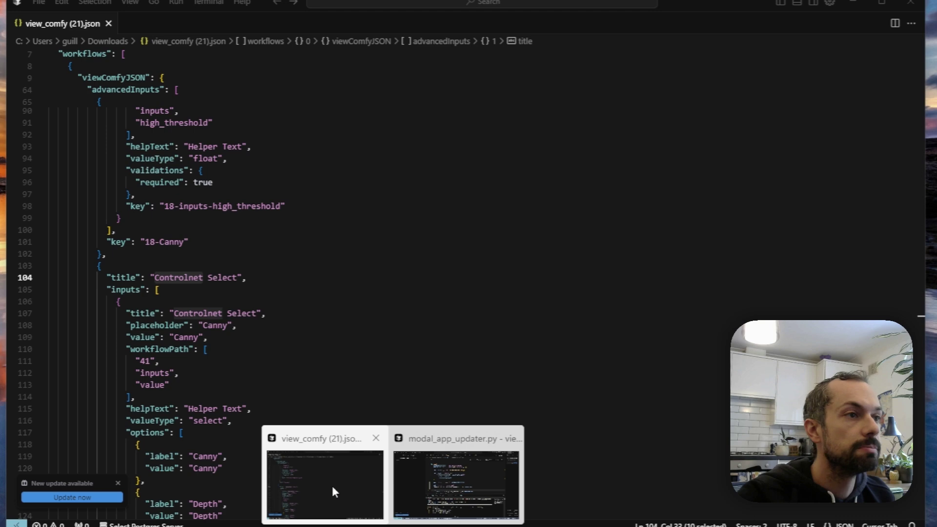
{"action": "left_click", "coordinate": [165, 290]}
{"action": "left_click", "coordinate": [41, 290]}
{"action": "scroll", "coordinate": [164, 342], "scroll_direction": "up", "scroll_amount": 6}
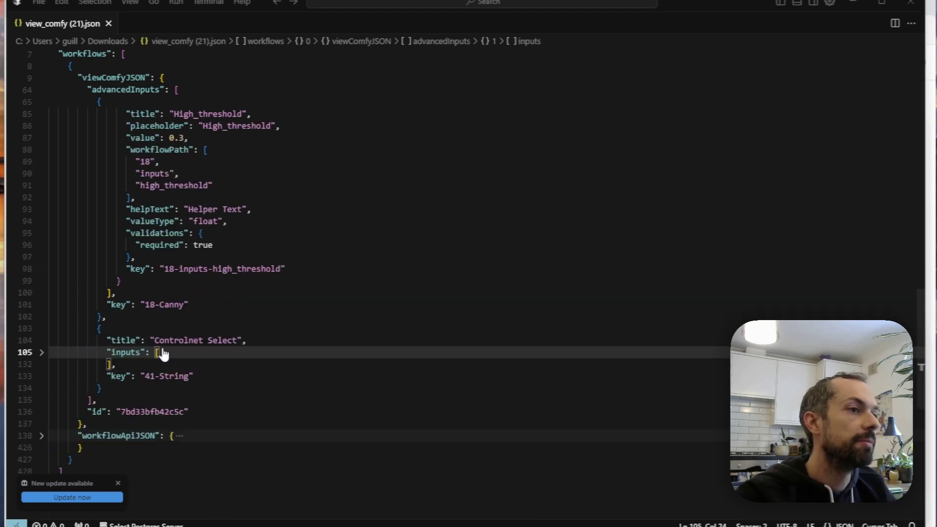
{"action": "scroll", "coordinate": [167, 326], "scroll_direction": "down", "scroll_amount": 4}
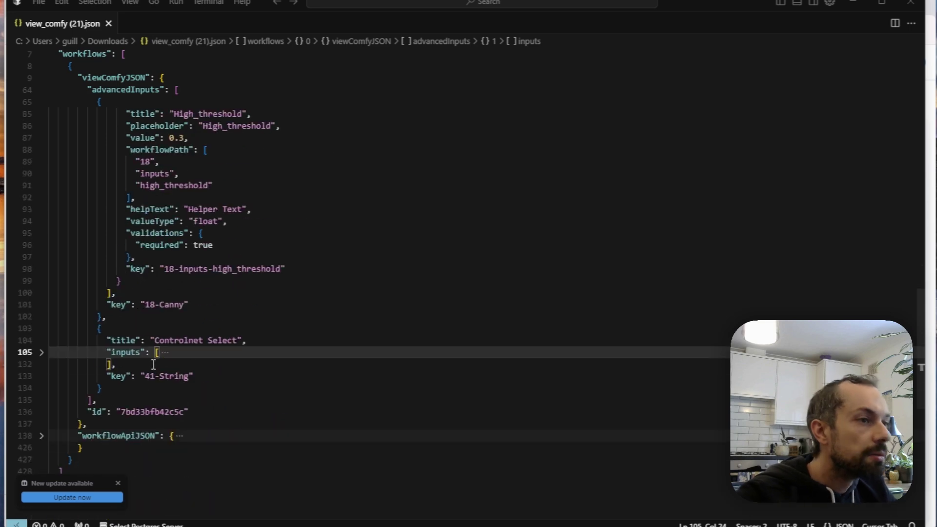
{"action": "scroll", "coordinate": [110, 381], "scroll_direction": "up", "scroll_amount": 7}
{"action": "scroll", "coordinate": [109, 381], "scroll_direction": "up", "scroll_amount": 2}
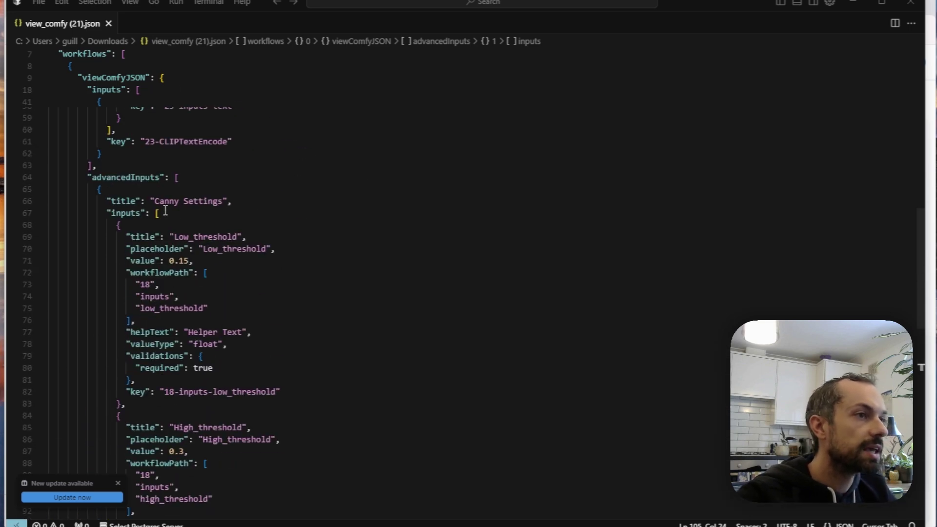
- Fold the Canny Settings, Prompt and Load Image inputs arrays
{"action": "left_click", "coordinate": [41, 213]}
{"action": "scroll", "coordinate": [175, 328], "scroll_direction": "up", "scroll_amount": 8}
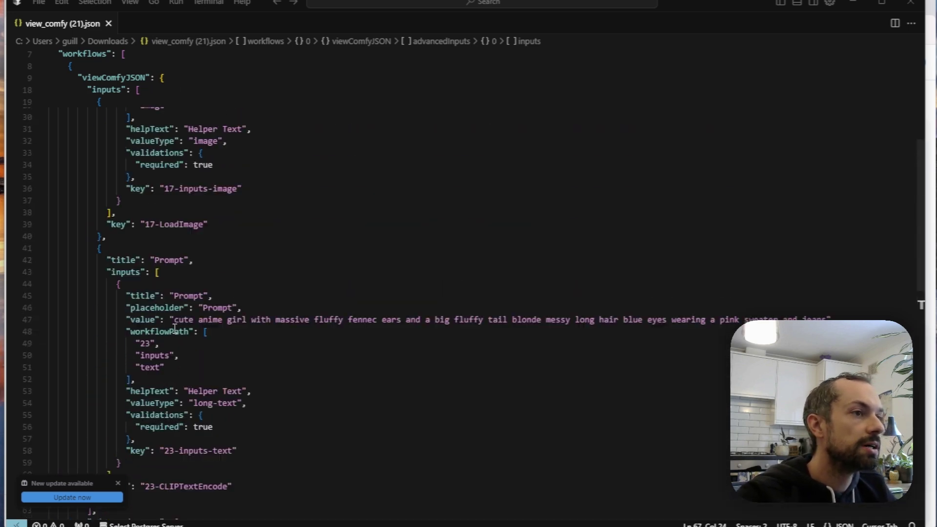
{"action": "left_click", "coordinate": [42, 272]}
{"action": "scroll", "coordinate": [185, 323], "scroll_direction": "up", "scroll_amount": 5}
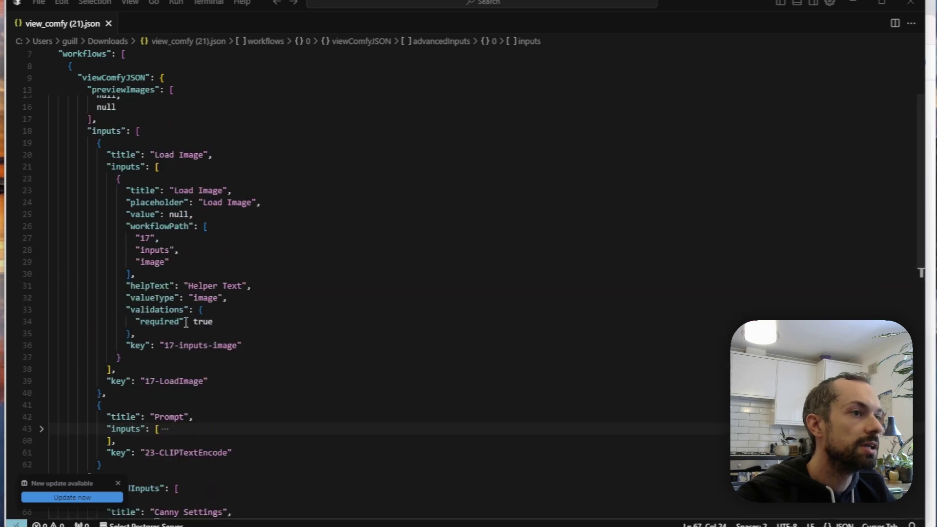
{"action": "left_click", "coordinate": [42, 166]}
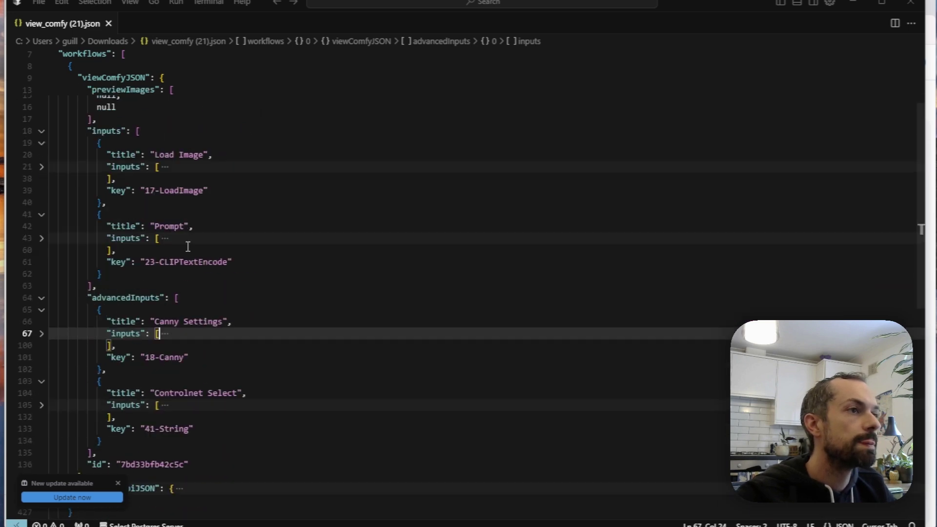
{"action": "scroll", "coordinate": [253, 351], "scroll_direction": "up", "scroll_amount": 3}
{"action": "scroll", "coordinate": [195, 249], "scroll_direction": "down", "scroll_amount": 3}
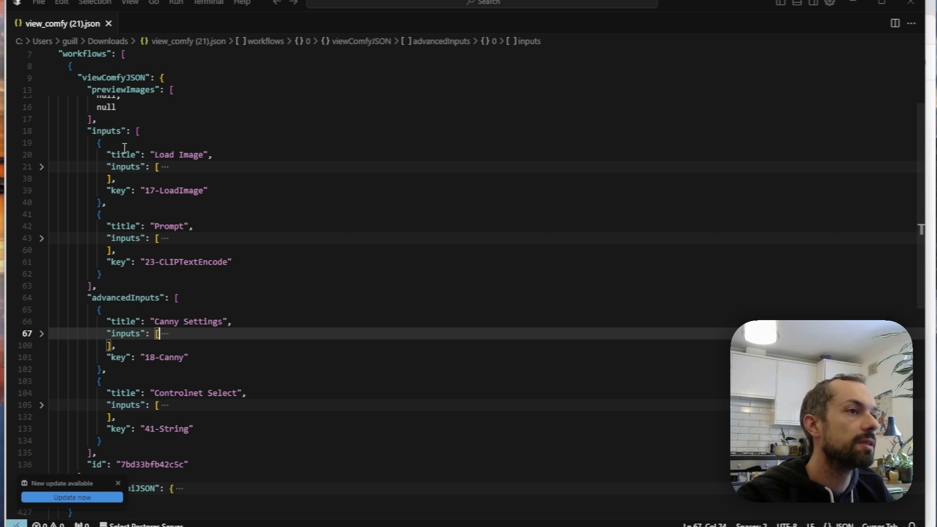
{"action": "scroll", "coordinate": [208, 361], "scroll_direction": "down", "scroll_amount": 2}
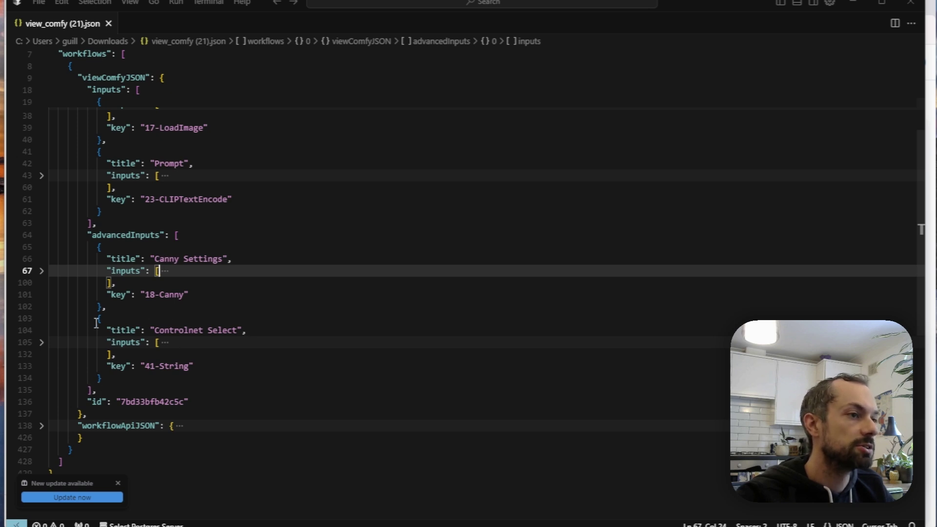
- Move the Controlnet Select block out of advanced inputs to the top of the main inputs list
{"action": "left_click_drag", "start_coordinate": [97, 320], "coordinate": [109, 384]}
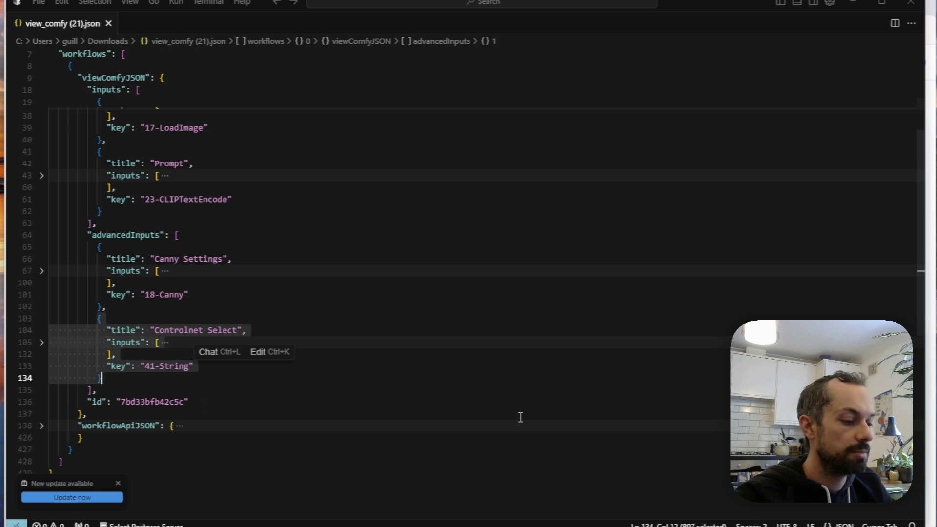
{"action": "key", "text": "BackSpace"}
{"action": "key", "text": "BackSpace"}
{"action": "key", "text": "BackSpace"}
{"action": "key", "text": "BackSpace"}
{"action": "key", "text": "BackSpace"}
{"action": "key", "text": "BackSpace"}
{"action": "key", "text": "BackSpace"}
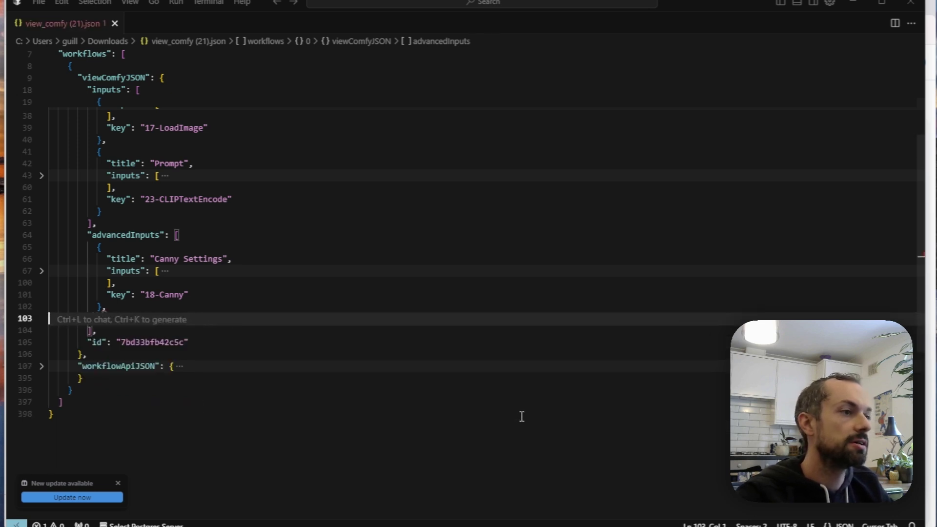
{"action": "key", "text": "BackSpace"}
{"action": "scroll", "coordinate": [437, 394], "scroll_direction": "up", "scroll_amount": 5}
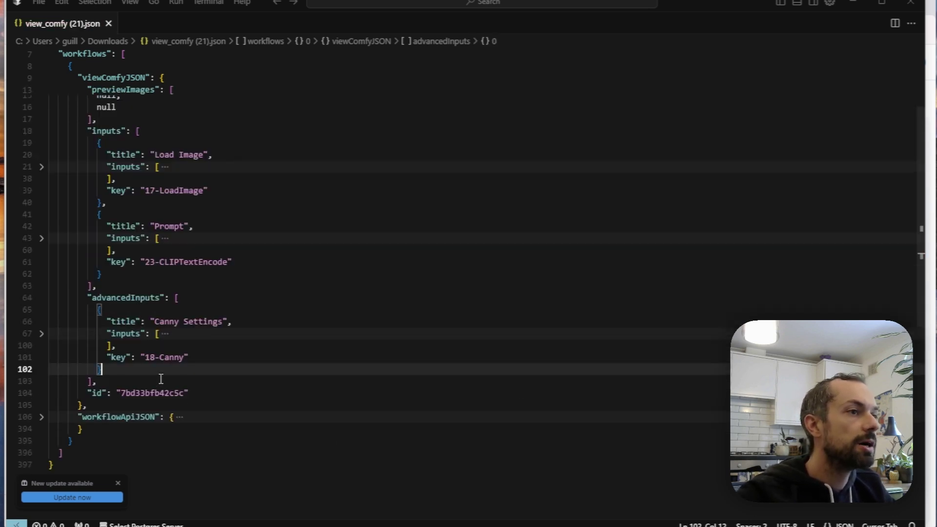
{"action": "left_click", "coordinate": [158, 256]}
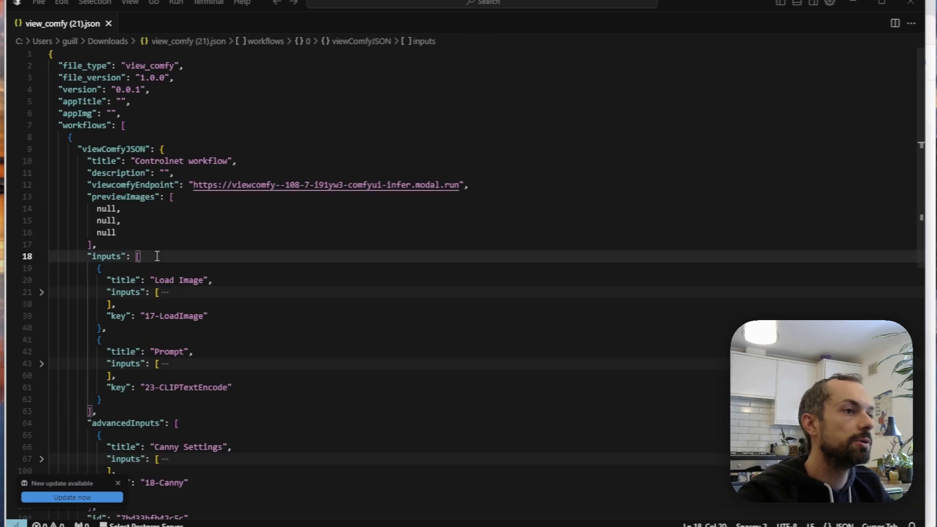
{"action": "key", "text": "Return"}
{"action": "key", "text": "ctrl+v"}
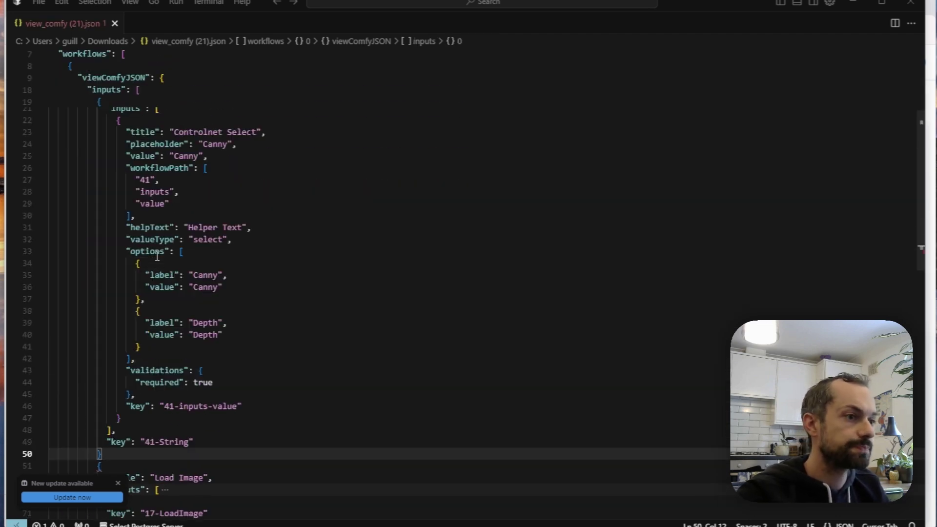
{"action": "left_click", "coordinate": [231, 311]}
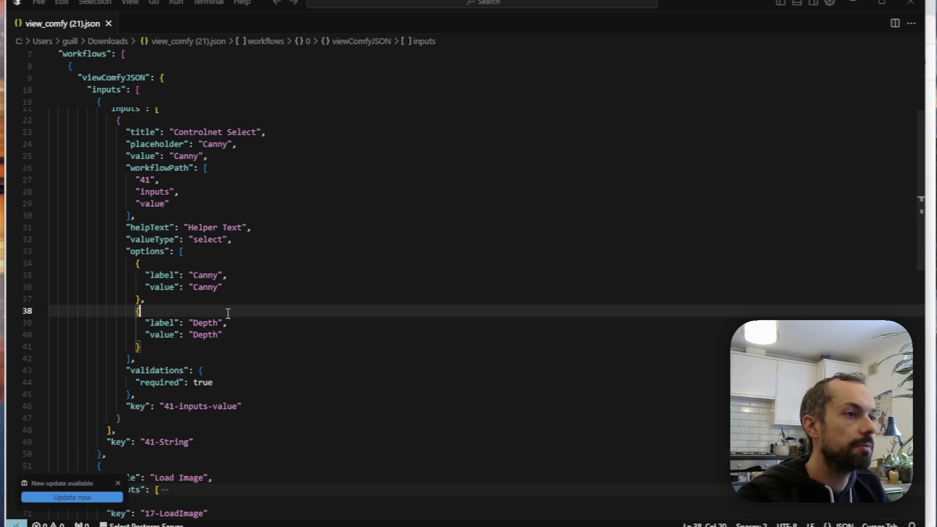
{"action": "scroll", "coordinate": [233, 371], "scroll_direction": "up", "scroll_amount": 3}
{"action": "left_click", "coordinate": [248, 339]}
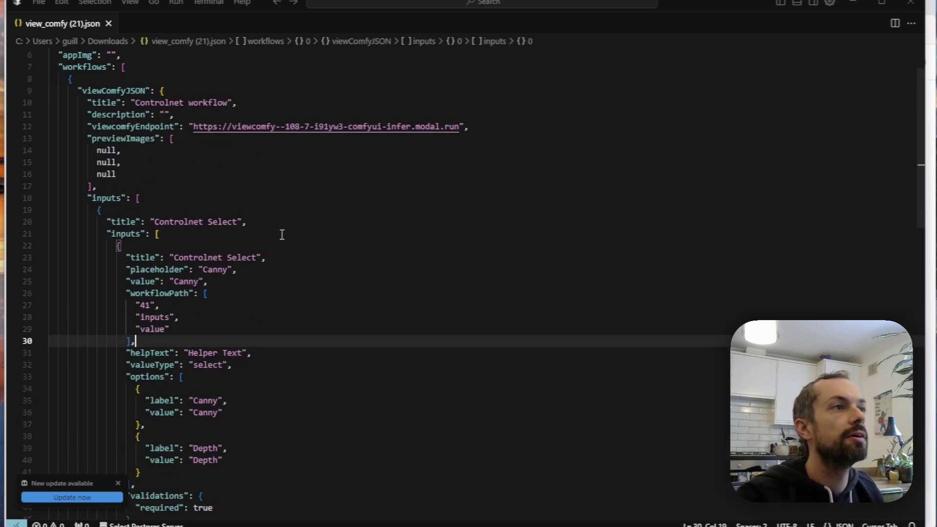
- Replace the ViewComfy editor's workflow with view_comfy (21).json and save the changes
{"action": "mouse_move", "coordinate": [342, 522]}
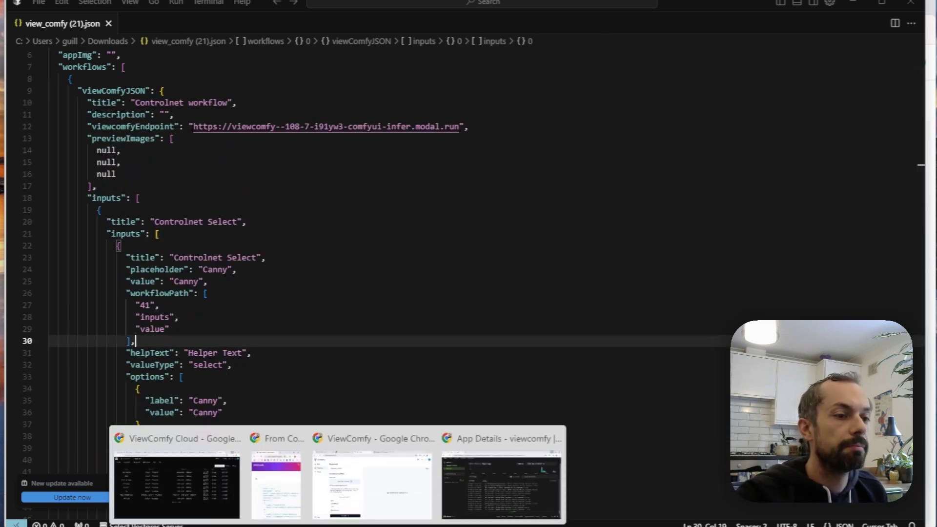
{"action": "left_click", "coordinate": [379, 483]}
{"action": "left_click", "coordinate": [49, 100]}
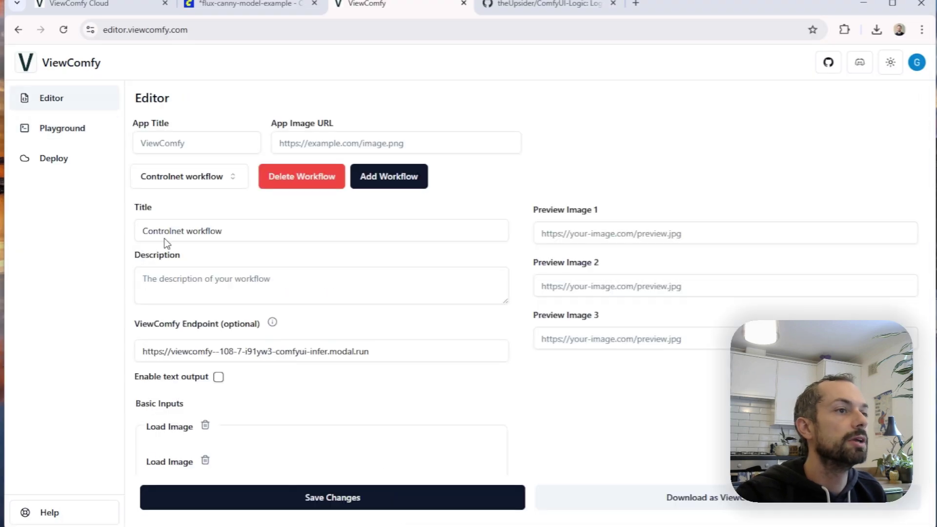
{"action": "left_click", "coordinate": [279, 176]}
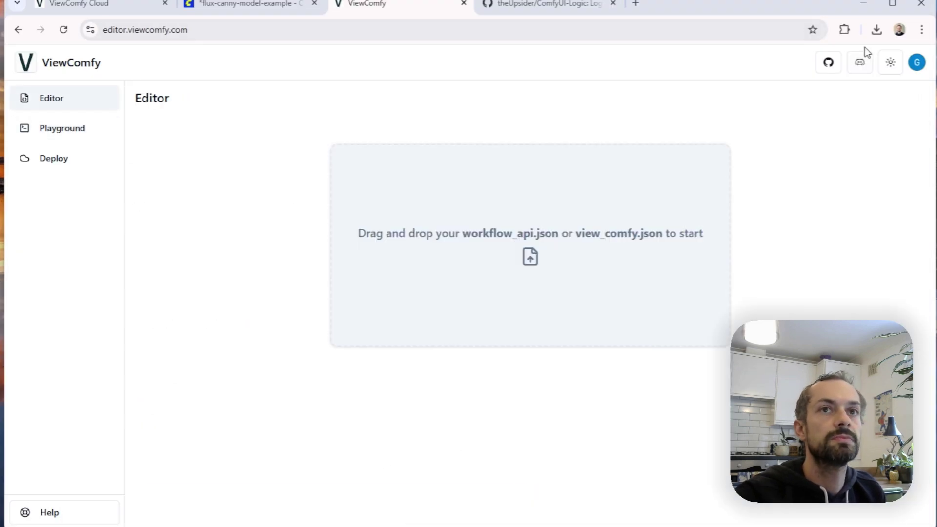
{"action": "left_click", "coordinate": [876, 30]}
{"action": "left_click_drag", "start_coordinate": [761, 87], "coordinate": [518, 276]}
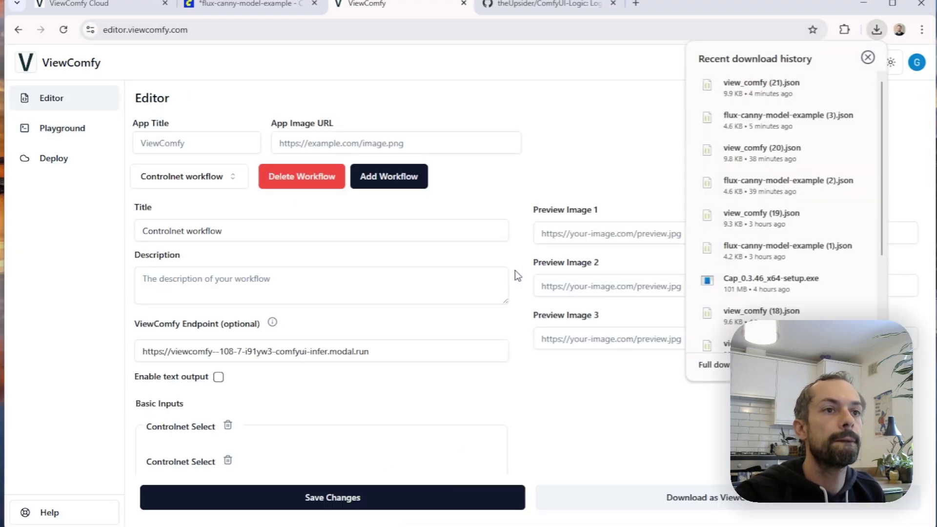
{"action": "left_click", "coordinate": [435, 500]}
- In the Playground, check Canny Settings under advanced inputs and keep Controlnet Select on Canny
{"action": "left_click", "coordinate": [62, 142]}
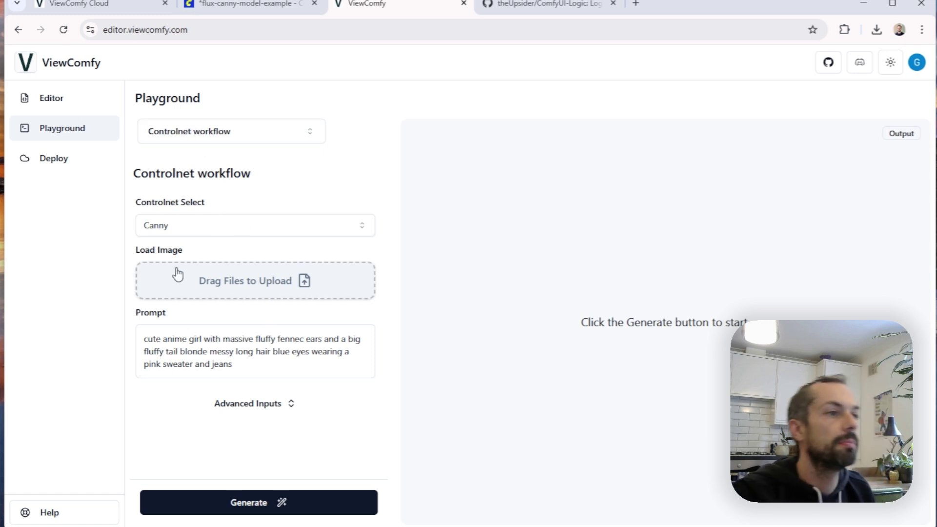
{"action": "left_click", "coordinate": [284, 410]}
{"action": "scroll", "coordinate": [293, 385], "scroll_direction": "down", "scroll_amount": 1}
{"action": "scroll", "coordinate": [295, 364], "scroll_direction": "down", "scroll_amount": 1}
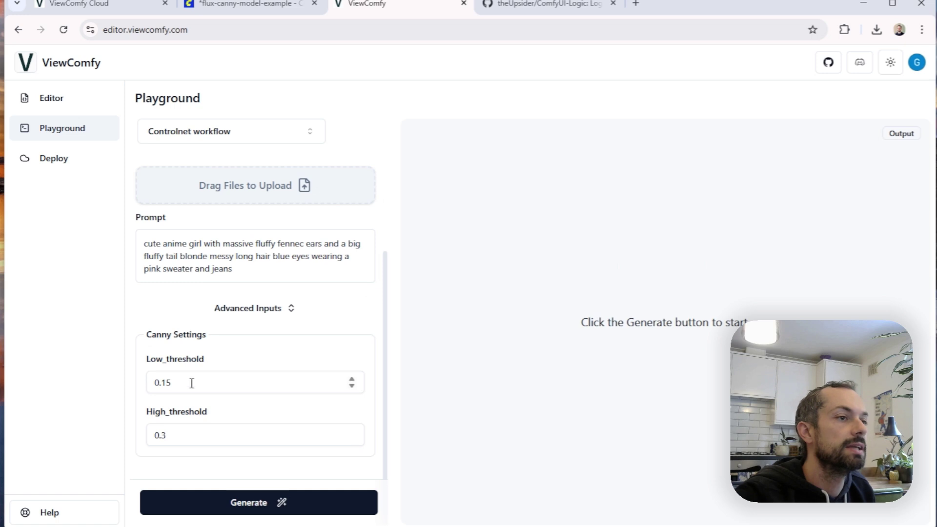
{"action": "scroll", "coordinate": [247, 330], "scroll_direction": "up", "scroll_amount": 2}
{"action": "left_click", "coordinate": [254, 226]}
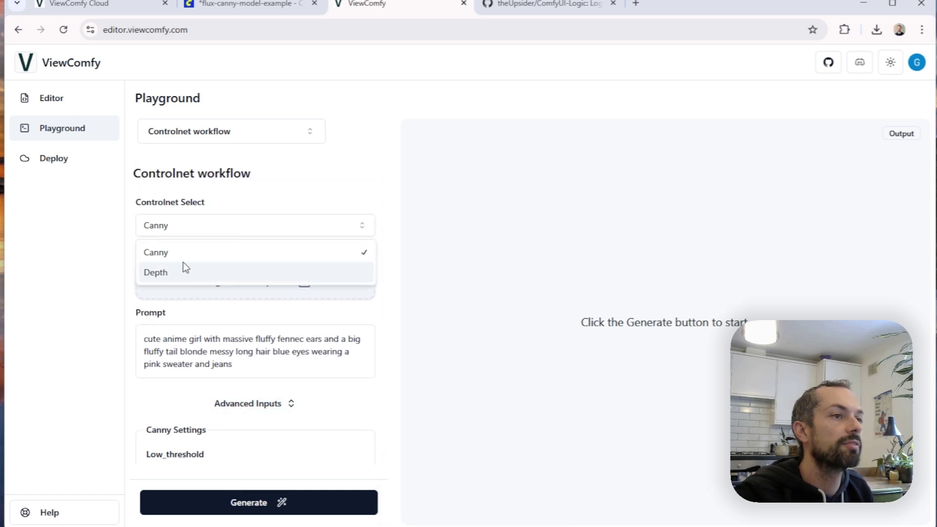
{"action": "left_click", "coordinate": [237, 251]}
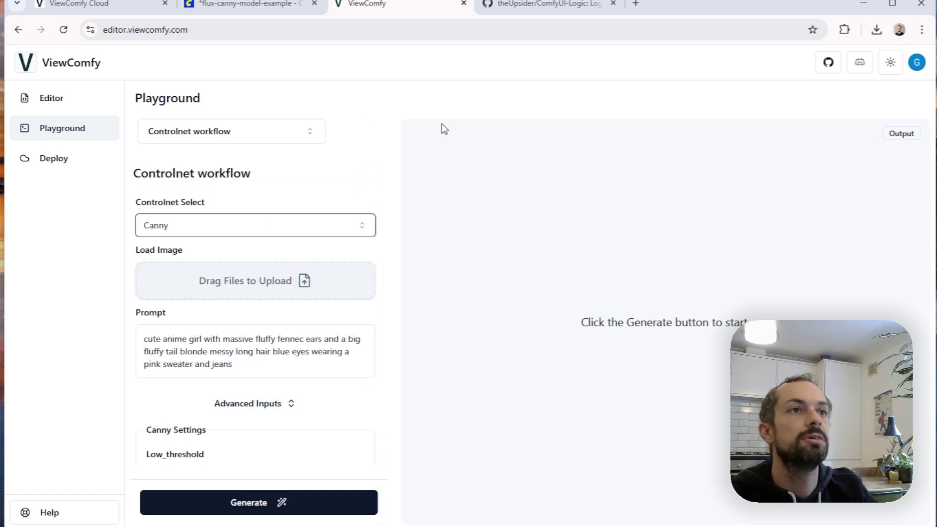
{"action": "left_click", "coordinate": [365, 172]}
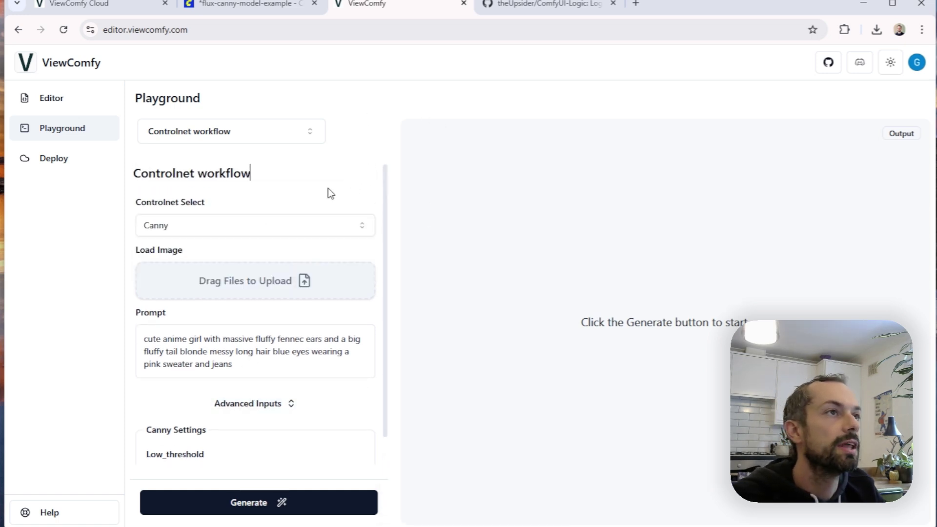
- Start a new ViewComfy Cloud app deployment from view_comfy (21).json
{"action": "left_click", "coordinate": [95, 6]}
{"action": "left_click", "coordinate": [328, 108]}
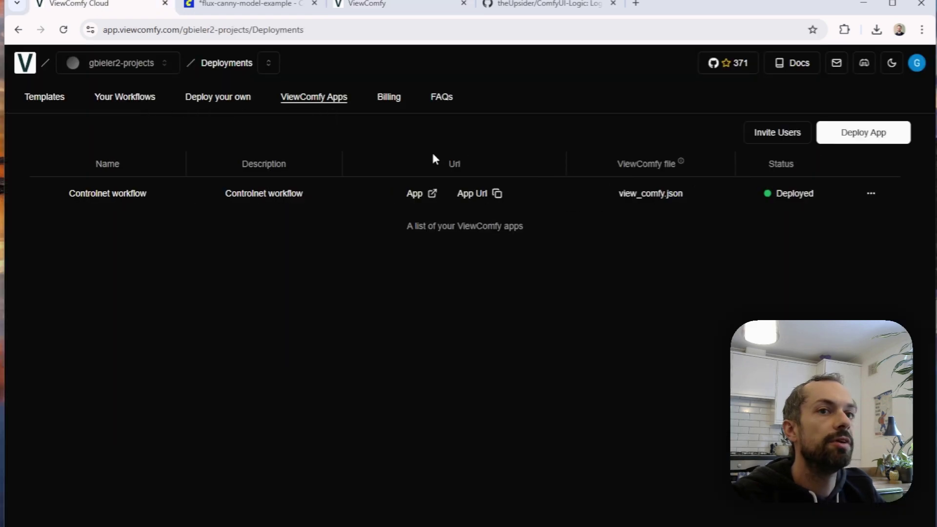
{"action": "left_click", "coordinate": [887, 139]}
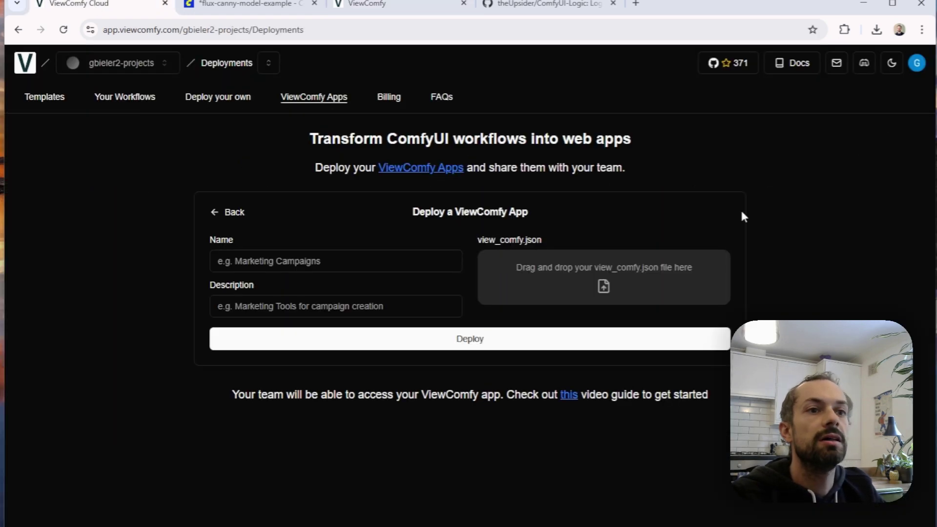
{"action": "left_click", "coordinate": [875, 29]}
{"action": "left_click_drag", "start_coordinate": [755, 90], "coordinate": [604, 279]}
{"action": "left_click", "coordinate": [347, 261]}
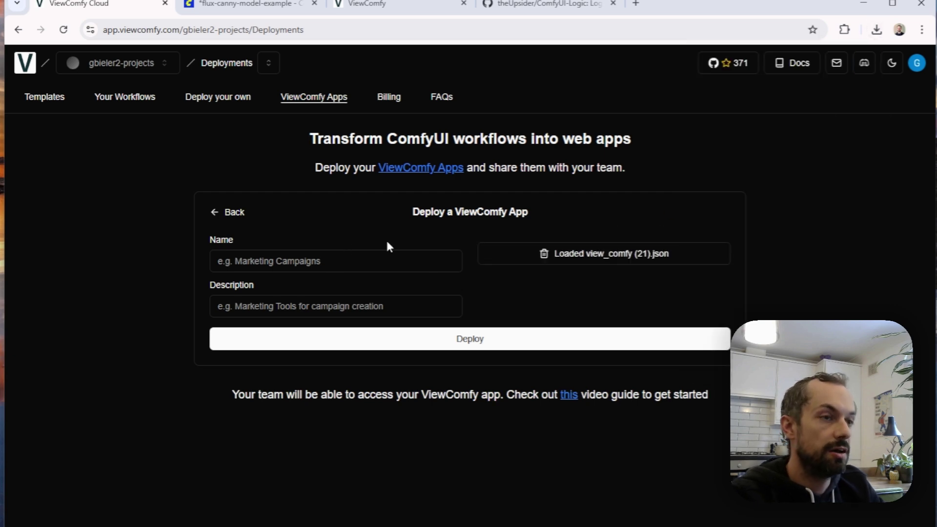
- Set the app's name and description to 'my new app' and deploy it
{"action": "key", "text": "ctrl+shift+Left"}
{"action": "key", "text": "ctrl+shift+Left"}
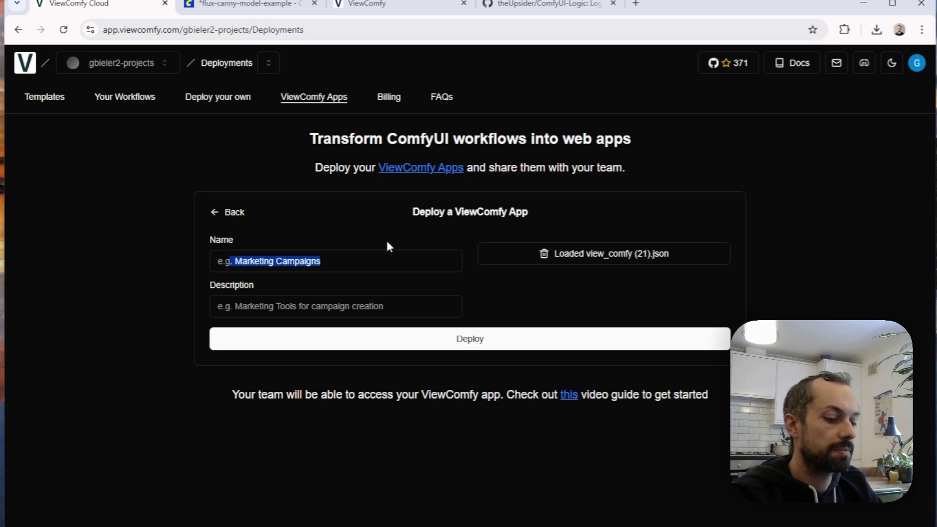
{"action": "key", "text": "ctrl+shift+Left"}
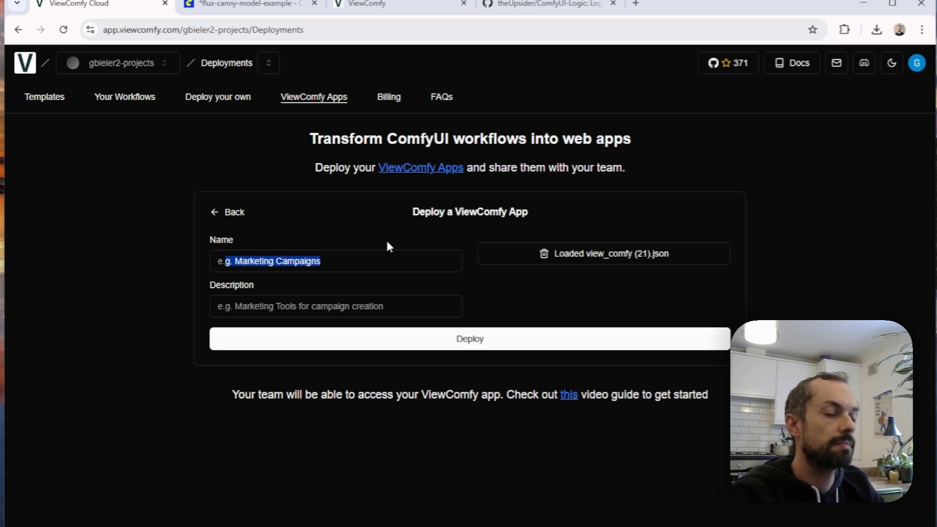
{"action": "key", "text": "BackSpace"}
{"action": "key", "text": "BackSpace"}
{"action": "key", "text": "BackSpace"}
{"action": "left_click", "coordinate": [318, 260]}
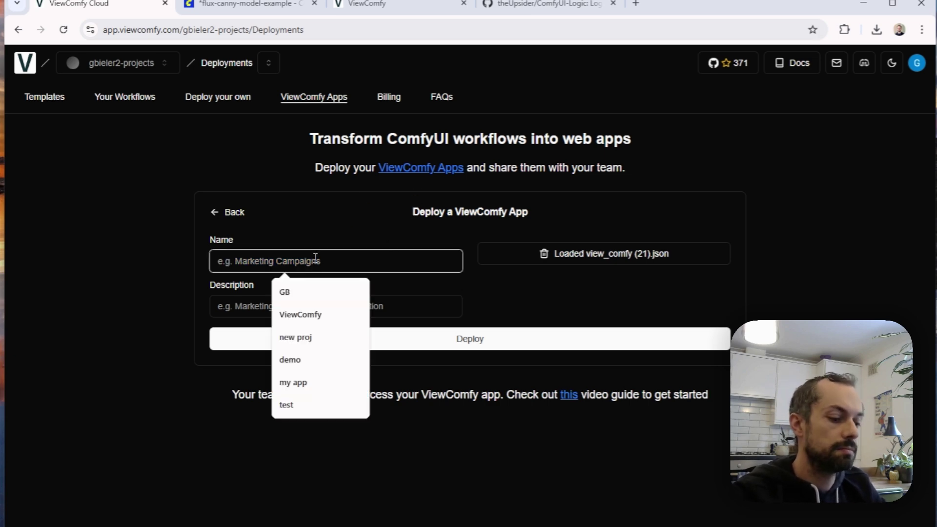
{"action": "type", "text": "my new "}
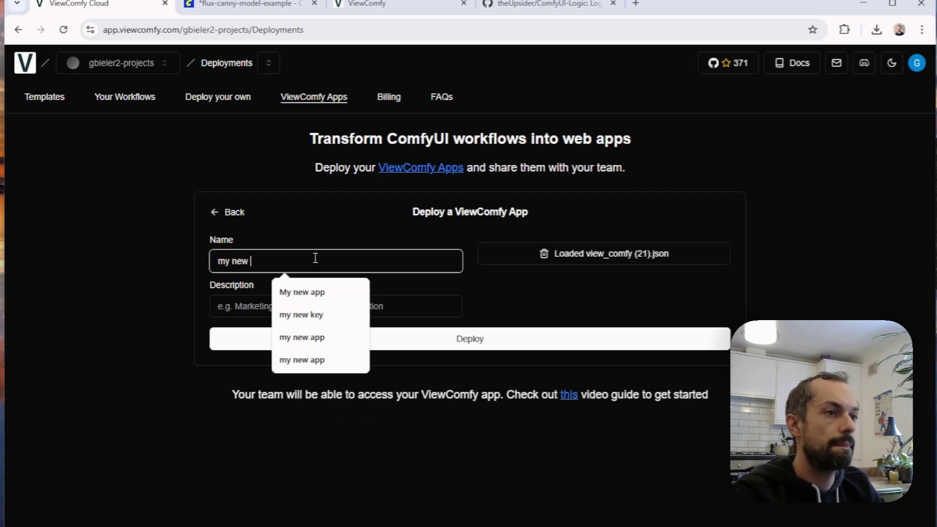
{"action": "type", "text": "app"}
{"action": "key", "text": "ctrl+shift+Left"}
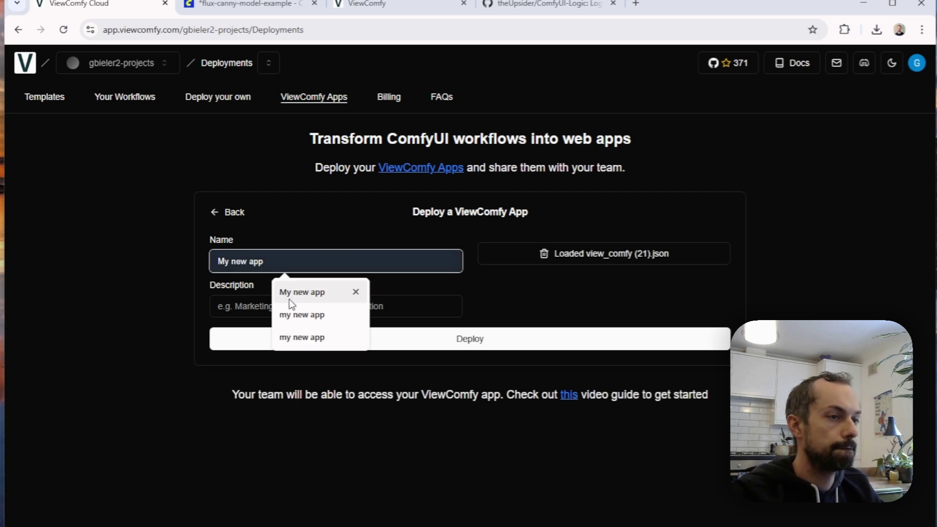
{"action": "key", "text": "ctrl+c"}
{"action": "left_click", "coordinate": [370, 305]}
{"action": "key", "text": "ctrl+v"}
{"action": "left_click", "coordinate": [619, 306]}
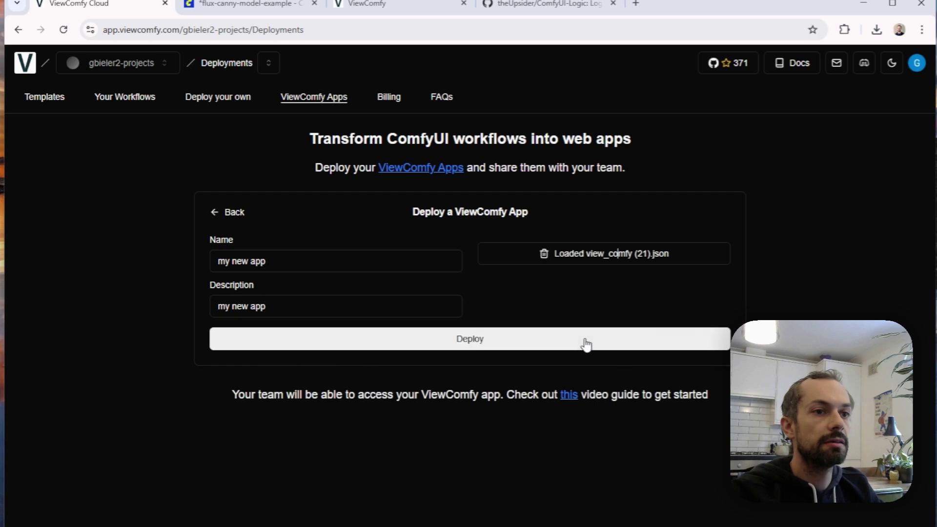
{"action": "left_click", "coordinate": [586, 345]}
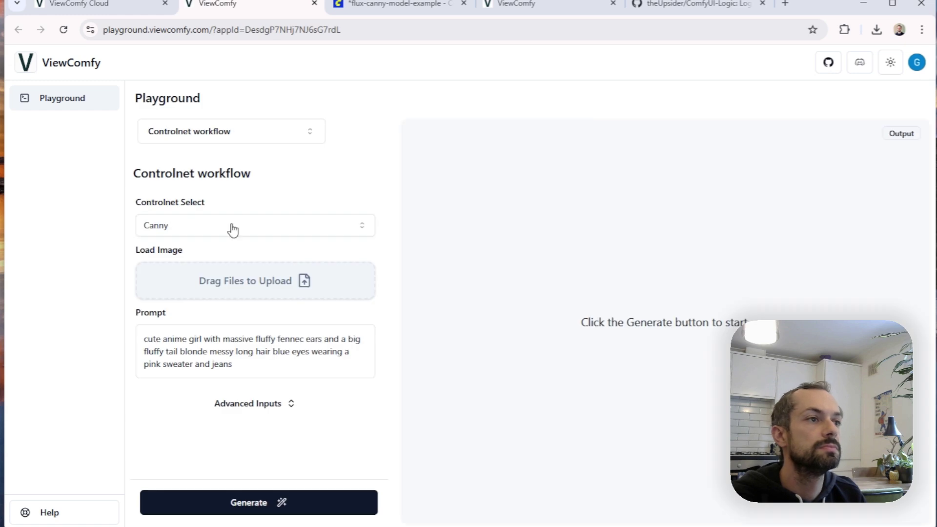
- Upload the wizard-cat image and generate an image with the Canny controlnet
{"action": "left_click", "coordinate": [296, 297]}
{"action": "left_click", "coordinate": [358, 215]}
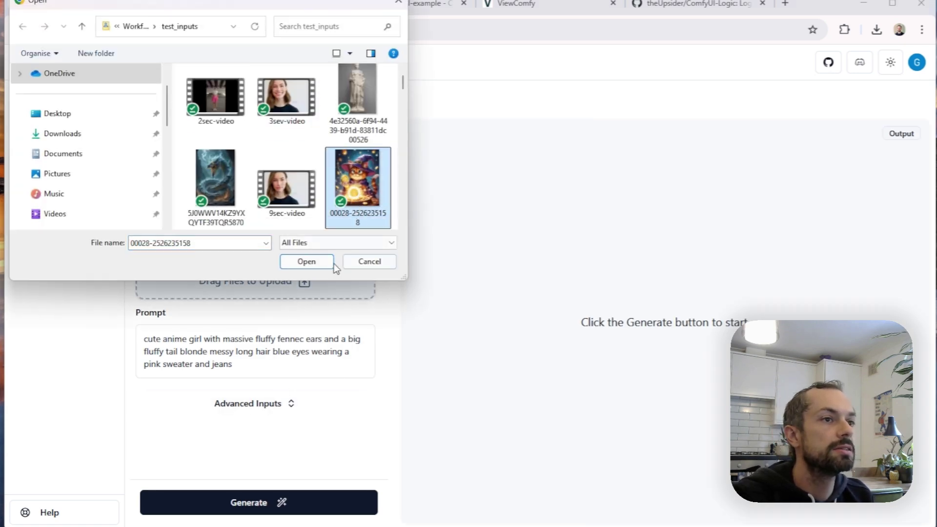
{"action": "left_click", "coordinate": [307, 262]}
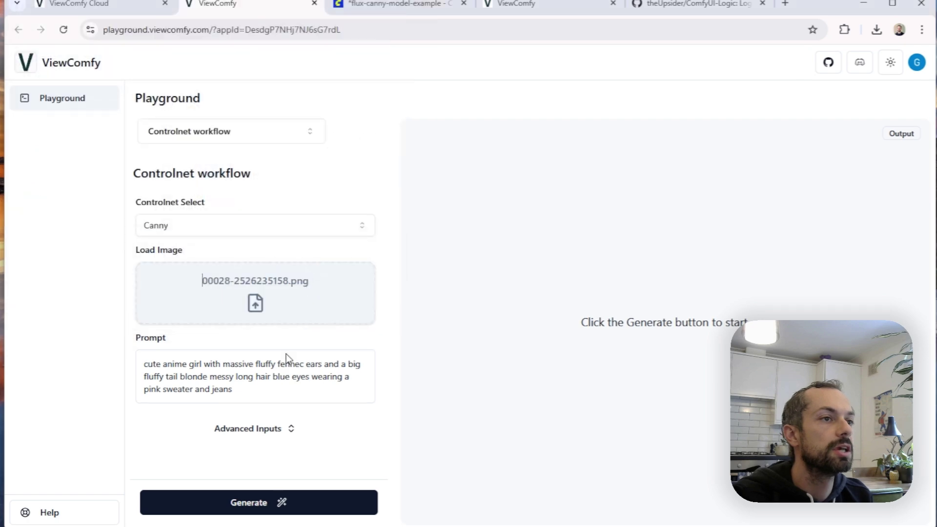
{"action": "left_click", "coordinate": [286, 507]}
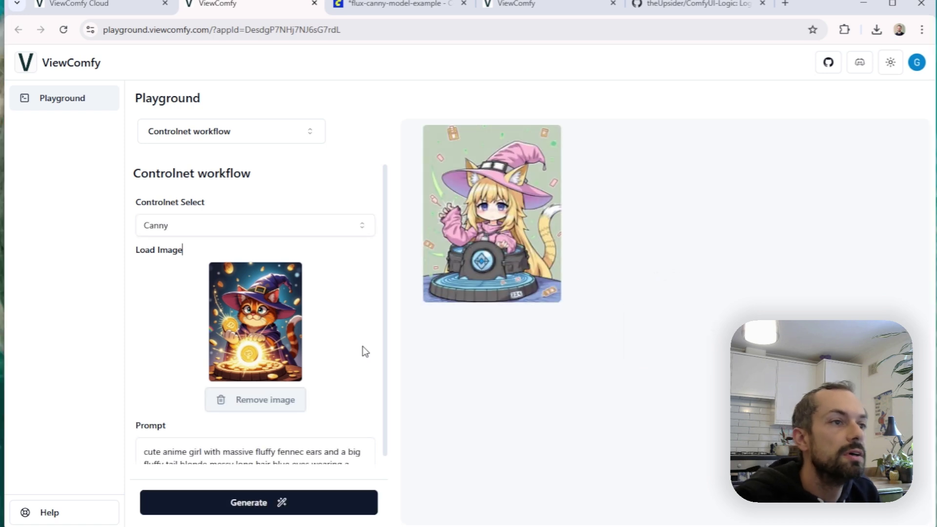
- Switch Controlnet Select to Depth and generate another image
{"action": "left_click", "coordinate": [336, 226]}
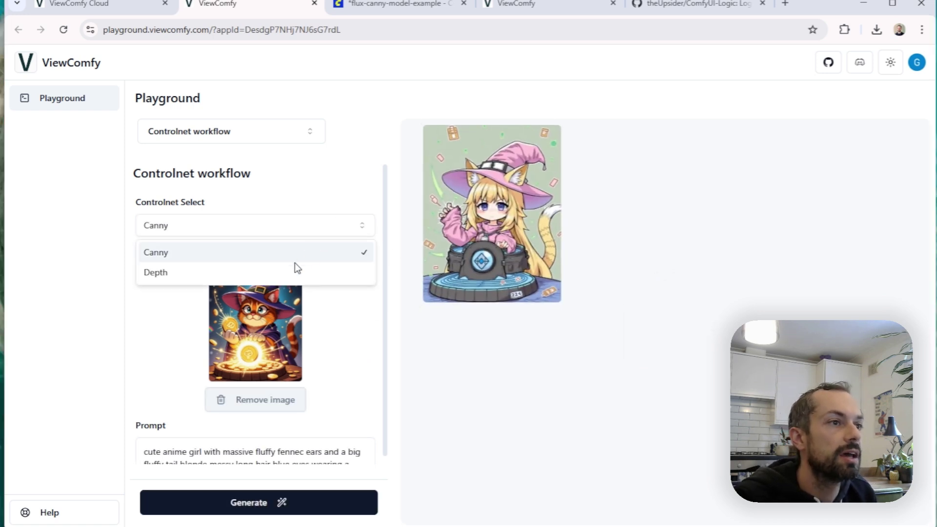
{"action": "left_click", "coordinate": [251, 272]}
{"action": "left_click", "coordinate": [278, 503]}
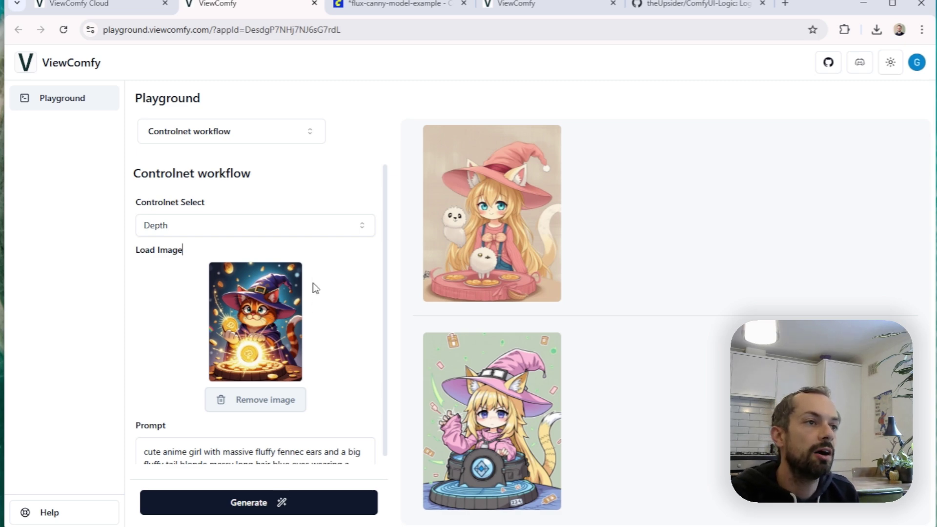
{"action": "left_click", "coordinate": [320, 223]}
{"action": "left_click", "coordinate": [361, 347]}
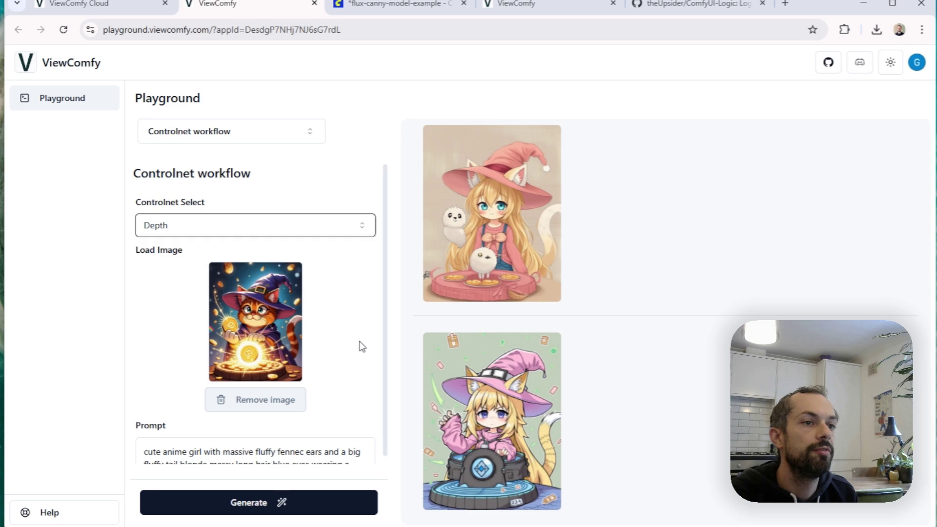